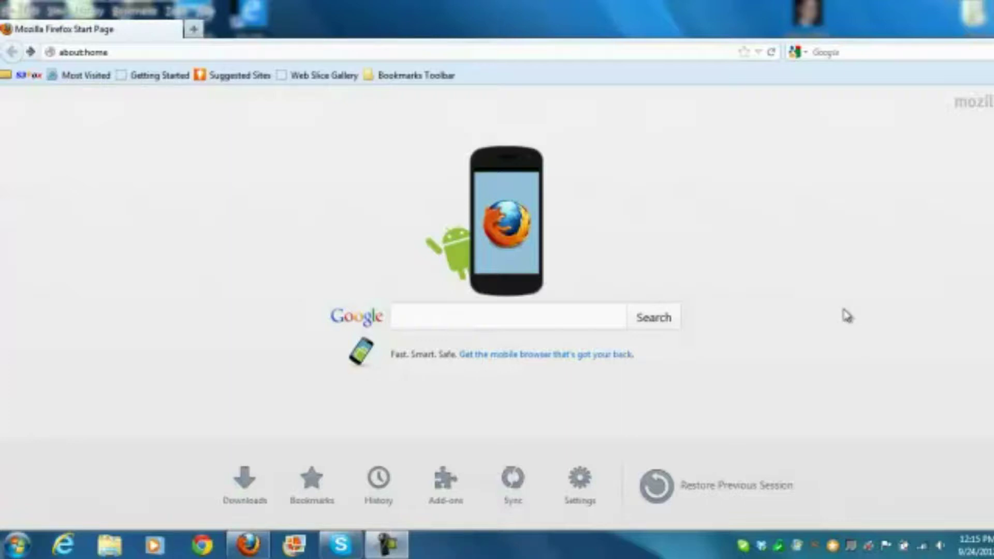
Step: Search Google for pixlr and open the advanced Pixlr editor from the Pixlr website
{"action": "left_click", "coordinate": [421, 334]}
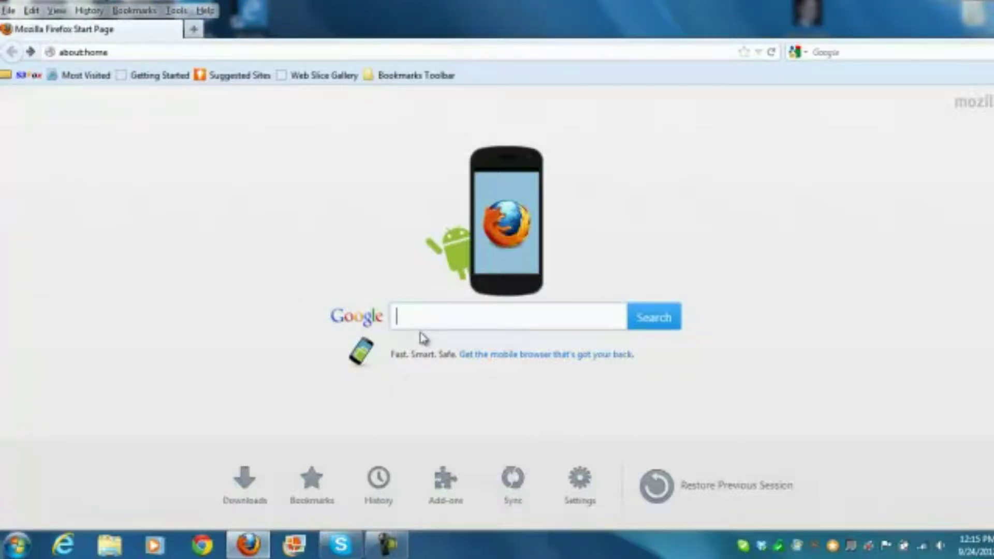
{"action": "type", "text": "pix"}
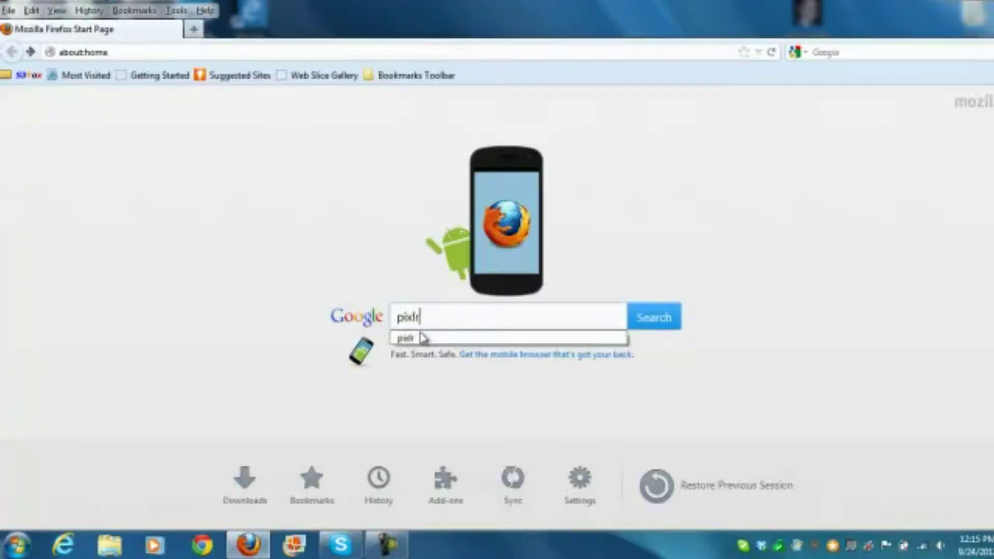
{"action": "type", "text": "lr"}
{"action": "left_click", "coordinate": [647, 319]}
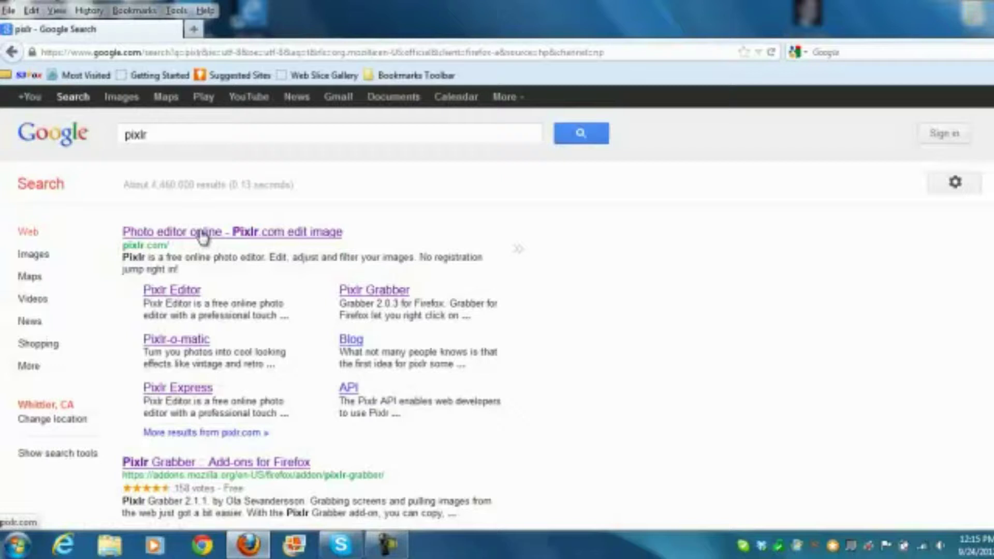
{"action": "left_click", "coordinate": [203, 232]}
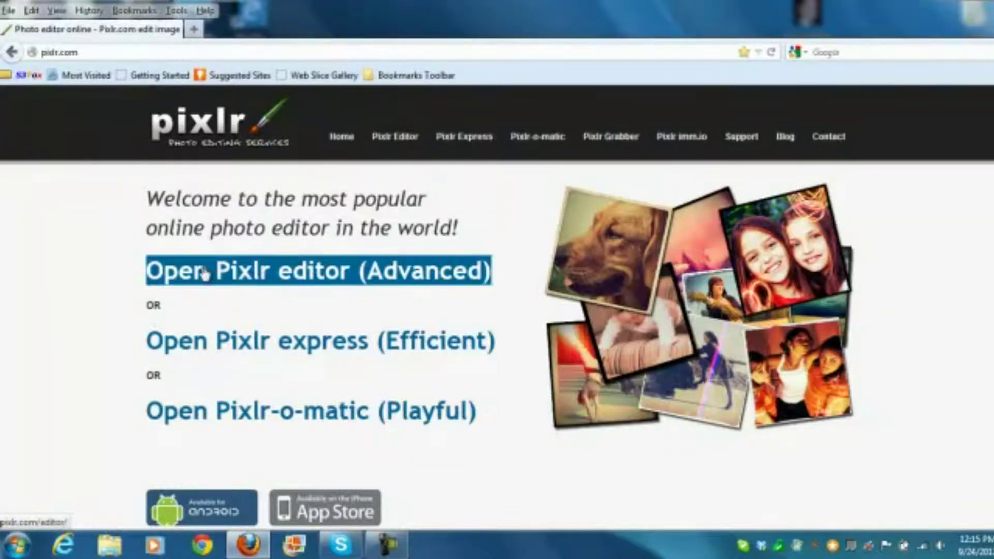
{"action": "left_click", "coordinate": [342, 282]}
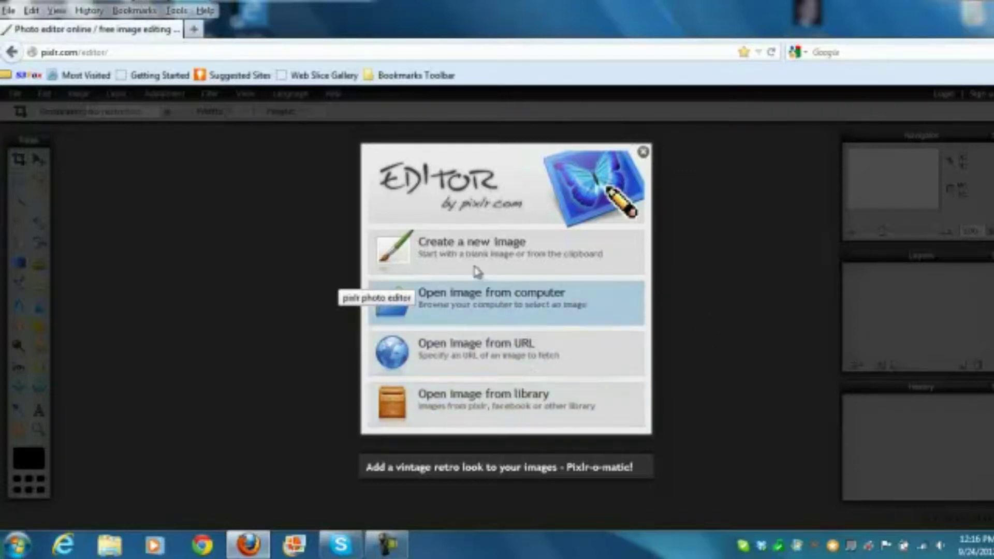
Step: Create a new 800 x 200 px blank image and enlarge its document window to show the whole canvas
{"action": "left_click", "coordinate": [450, 251]}
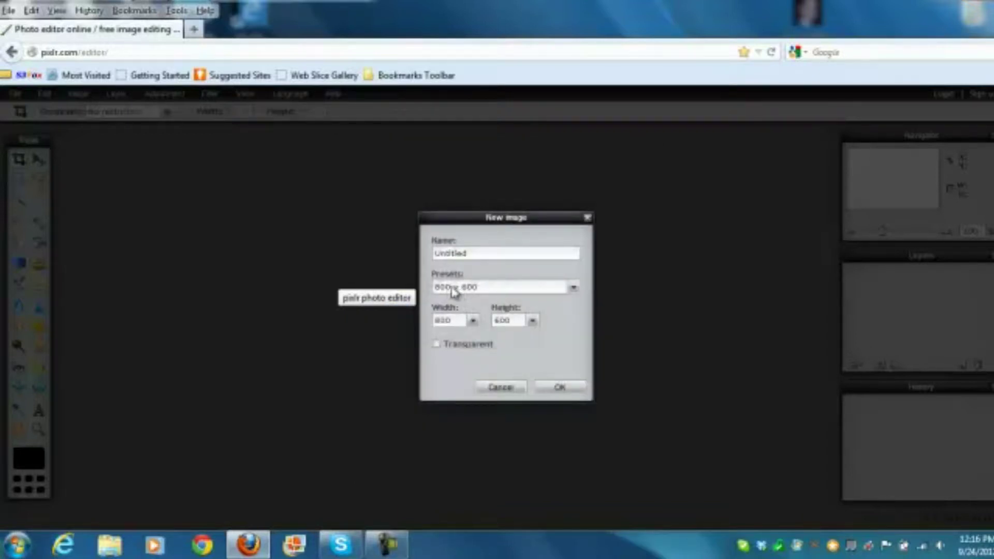
{"action": "left_click", "coordinate": [481, 290]}
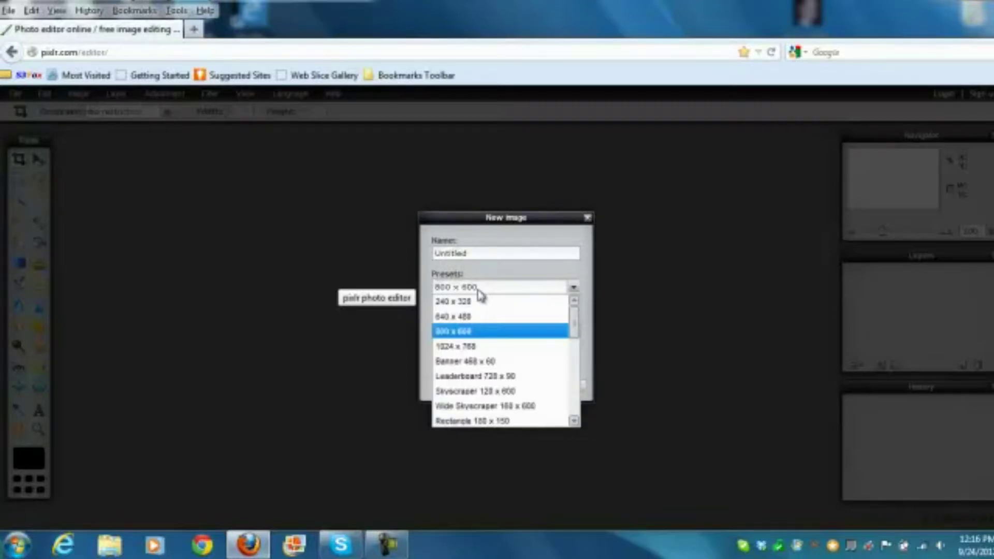
{"action": "left_click", "coordinate": [512, 287]}
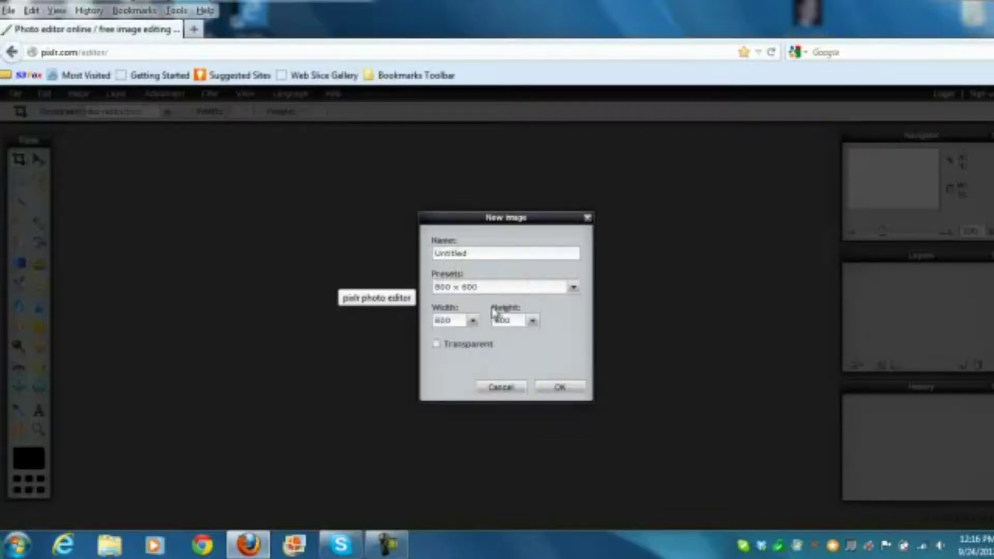
{"action": "left_click_drag", "start_coordinate": [513, 321], "coordinate": [489, 333]}
{"action": "left_click", "coordinate": [562, 389]}
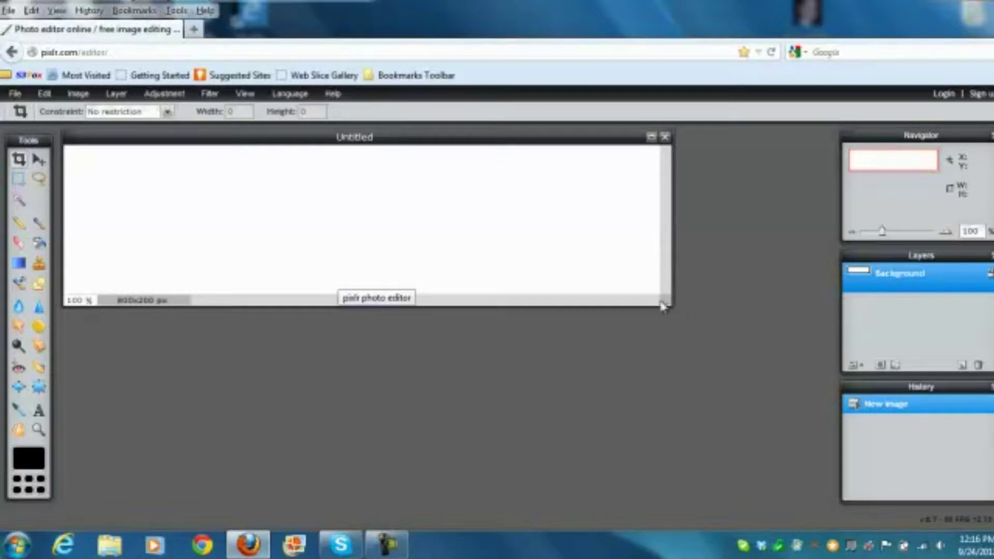
{"action": "left_click_drag", "start_coordinate": [670, 310], "coordinate": [819, 445]}
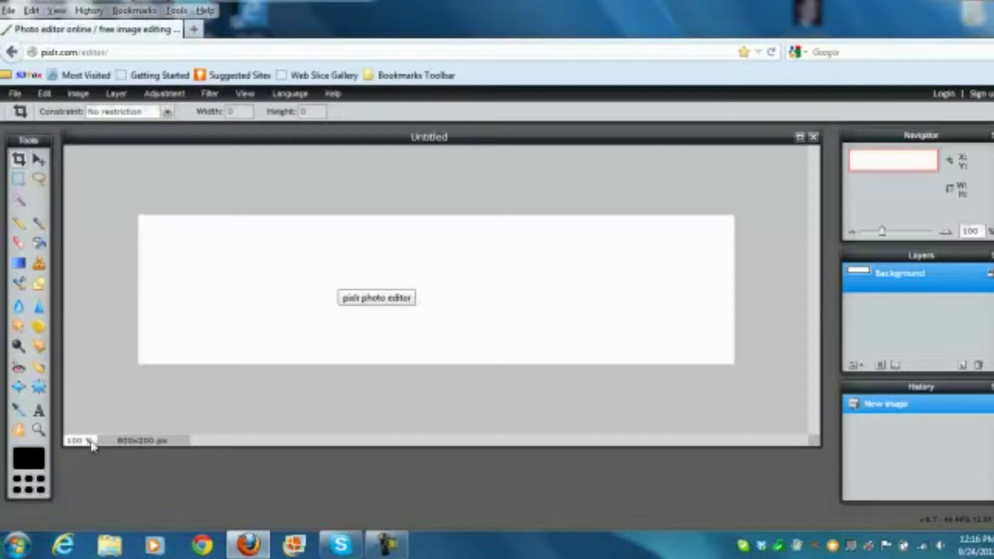
Step: Activate the Paint Bucket tool and open the main colour for editing
{"action": "left_click", "coordinate": [41, 247]}
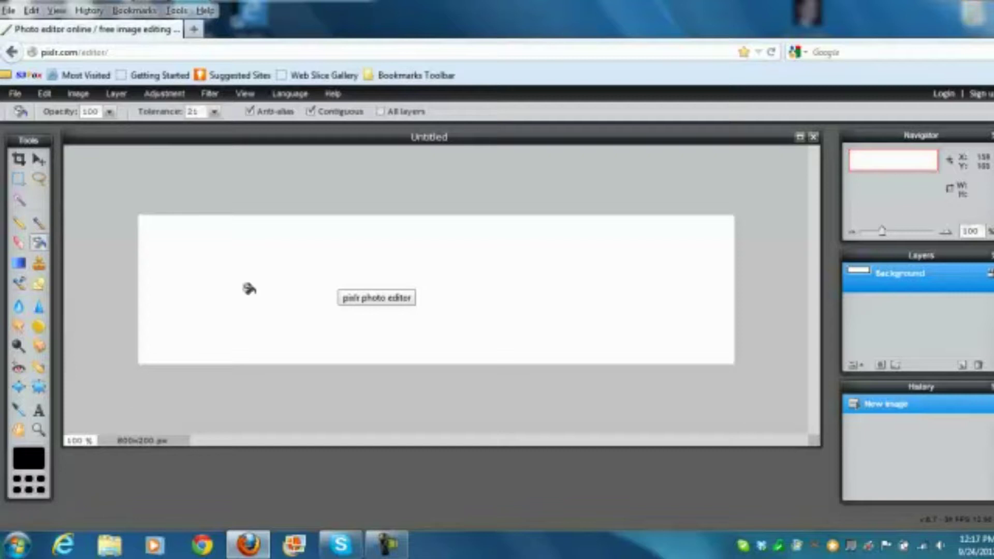
{"action": "left_click", "coordinate": [26, 461]}
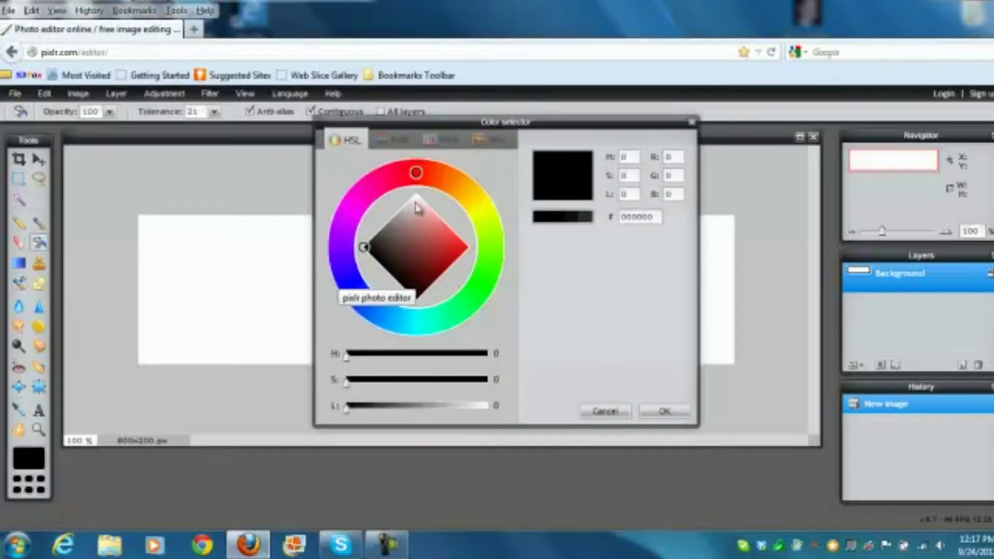
Step: Try several orange and green hues for the main colour
{"action": "mouse_move", "coordinate": [419, 177]}
{"action": "left_mouse_down"}
{"action": "mouse_move", "coordinate": [450, 182]}
{"action": "mouse_move", "coordinate": [438, 177]}
{"action": "left_mouse_up"}
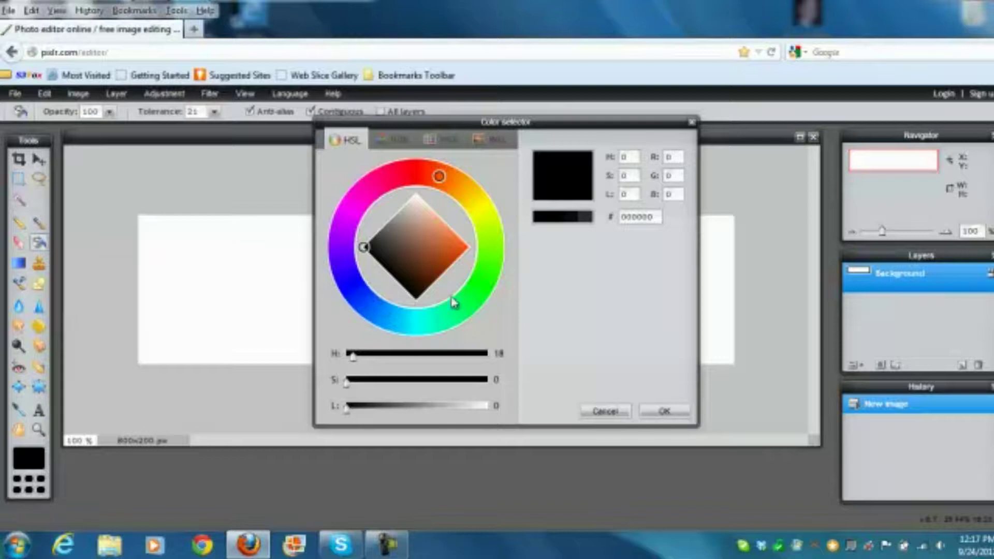
{"action": "left_click", "coordinate": [450, 246]}
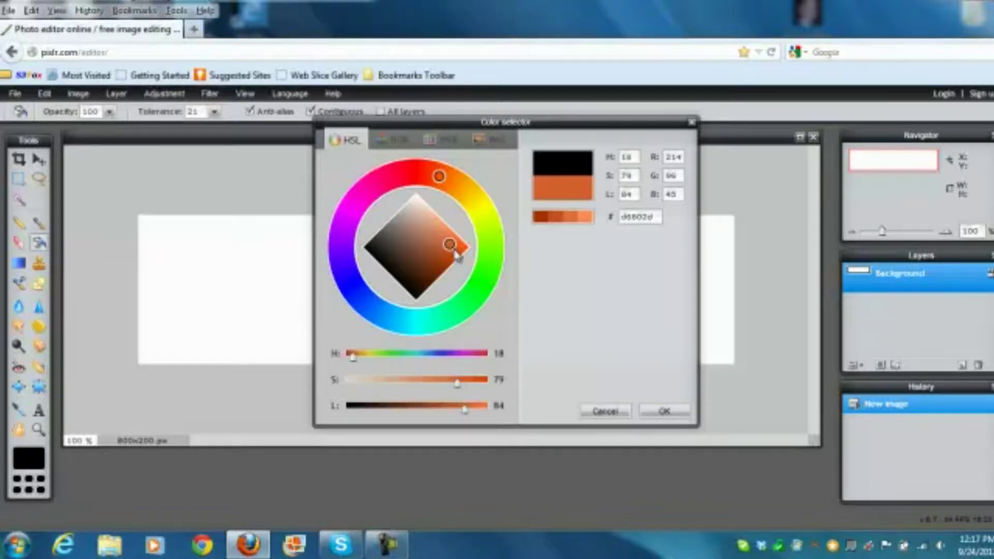
{"action": "left_click", "coordinate": [457, 185]}
{"action": "mouse_move", "coordinate": [450, 246]}
{"action": "left_mouse_down"}
{"action": "mouse_move", "coordinate": [442, 254]}
{"action": "mouse_move", "coordinate": [439, 242]}
{"action": "left_mouse_up"}
{"action": "left_click", "coordinate": [492, 239]}
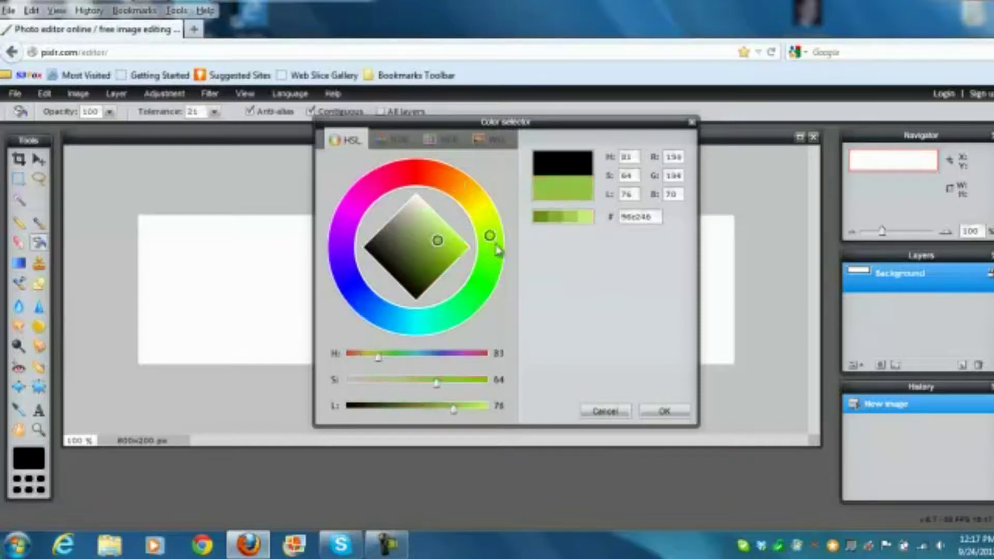
{"action": "left_click", "coordinate": [496, 259]}
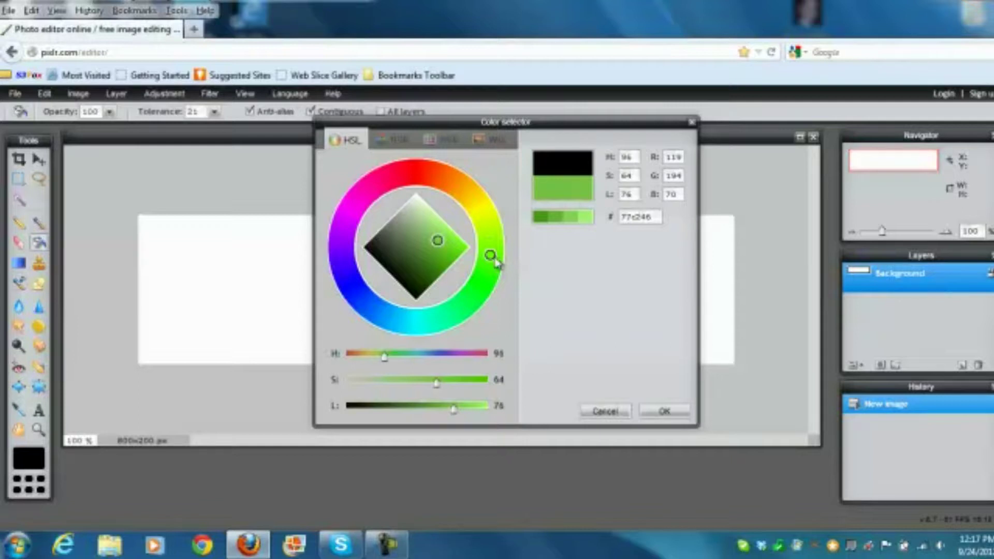
{"action": "left_click", "coordinate": [496, 249]}
{"action": "left_click_drag", "start_coordinate": [496, 254], "coordinate": [496, 257]}
Step: Set the main colour to dark orange c7691c and fill the whole background with it
{"action": "left_click", "coordinate": [406, 176]}
{"action": "mouse_move", "coordinate": [414, 176]}
{"action": "left_mouse_down"}
{"action": "mouse_move", "coordinate": [455, 176]}
{"action": "mouse_move", "coordinate": [444, 173]}
{"action": "mouse_move", "coordinate": [457, 183]}
{"action": "left_mouse_up"}
{"action": "left_click", "coordinate": [449, 181]}
{"action": "mouse_move", "coordinate": [441, 240]}
{"action": "left_mouse_down"}
{"action": "mouse_move", "coordinate": [455, 244]}
{"action": "mouse_move", "coordinate": [444, 241]}
{"action": "mouse_move", "coordinate": [453, 259]}
{"action": "left_mouse_up"}
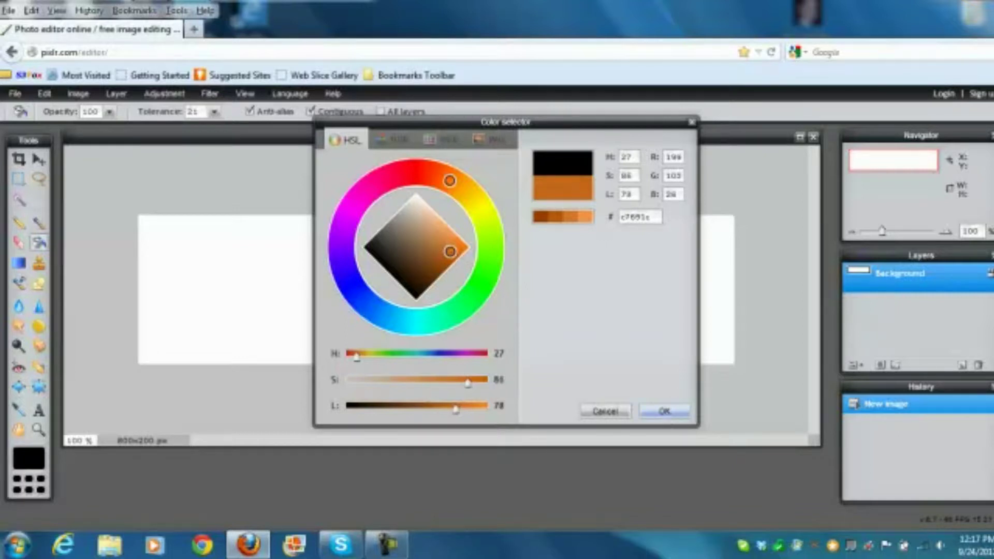
{"action": "left_click", "coordinate": [665, 411]}
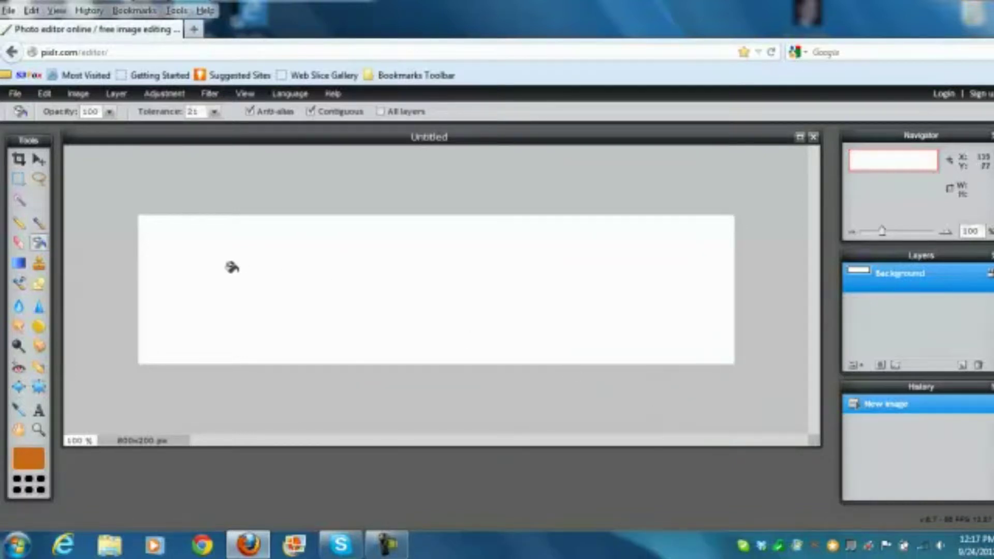
{"action": "left_click", "coordinate": [350, 277]}
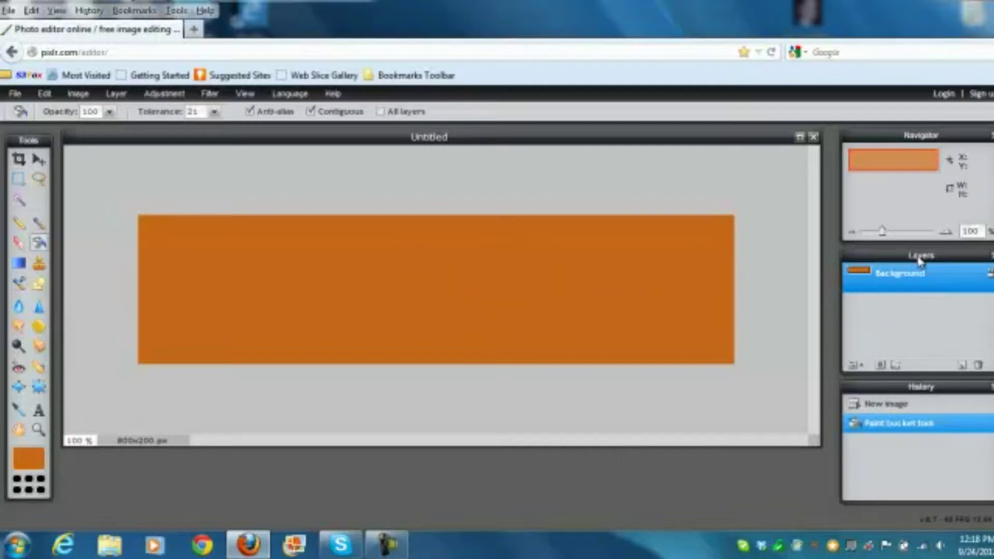
Step: On a new layer, draw a full-width filled black band and move it down near the image's lower edge
{"action": "left_click", "coordinate": [962, 366]}
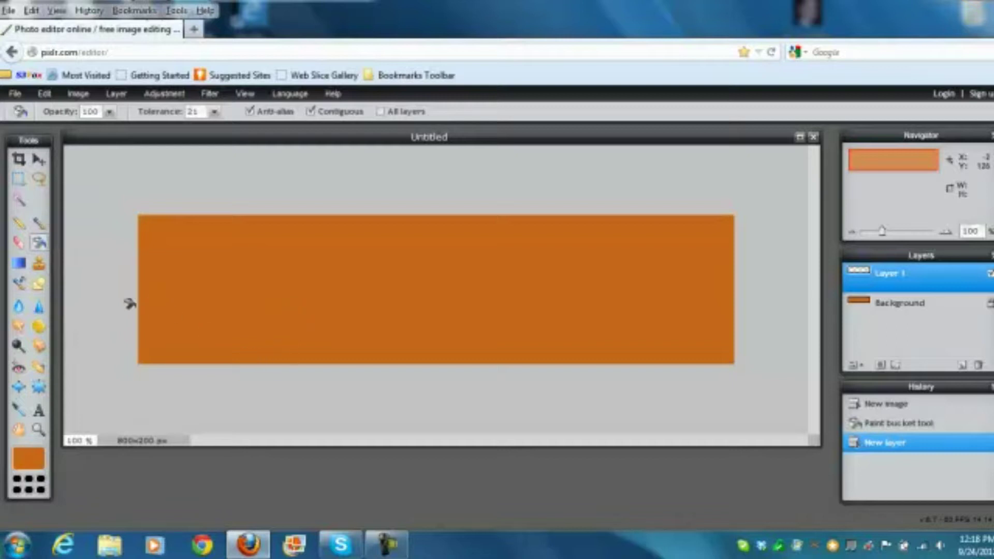
{"action": "left_click", "coordinate": [39, 285]}
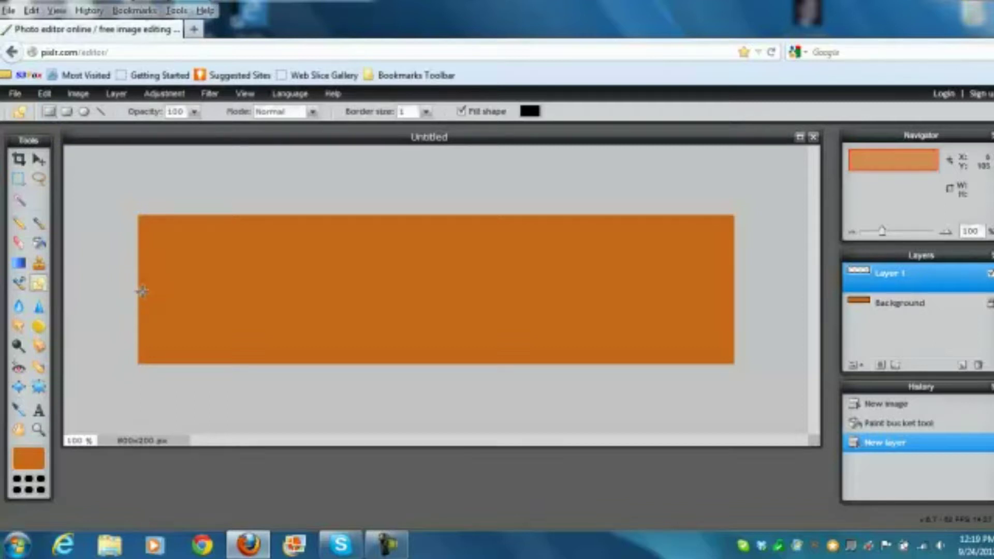
{"action": "left_click_drag", "start_coordinate": [189, 320], "coordinate": [318, 326]}
{"action": "left_click_drag", "start_coordinate": [572, 318], "coordinate": [741, 319]}
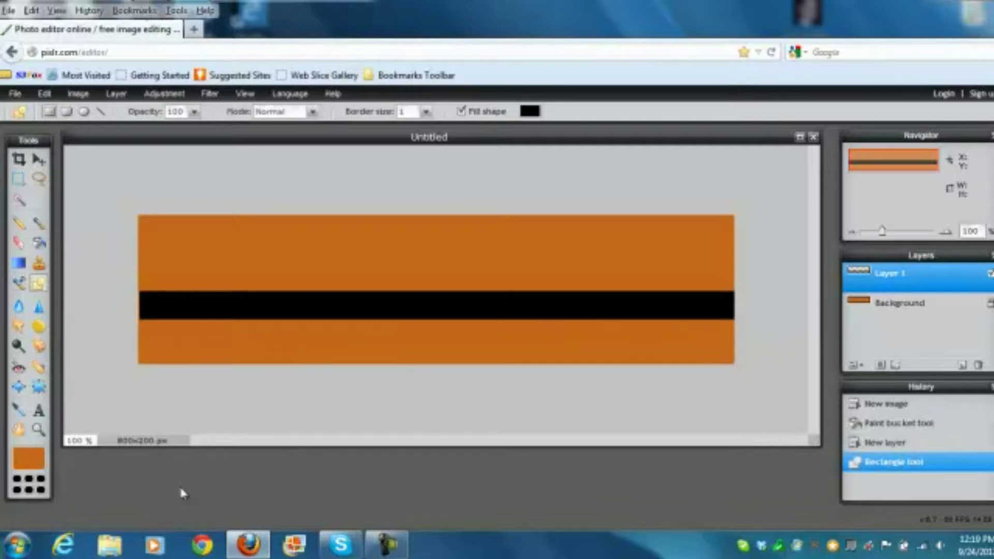
{"action": "left_click", "coordinate": [39, 162]}
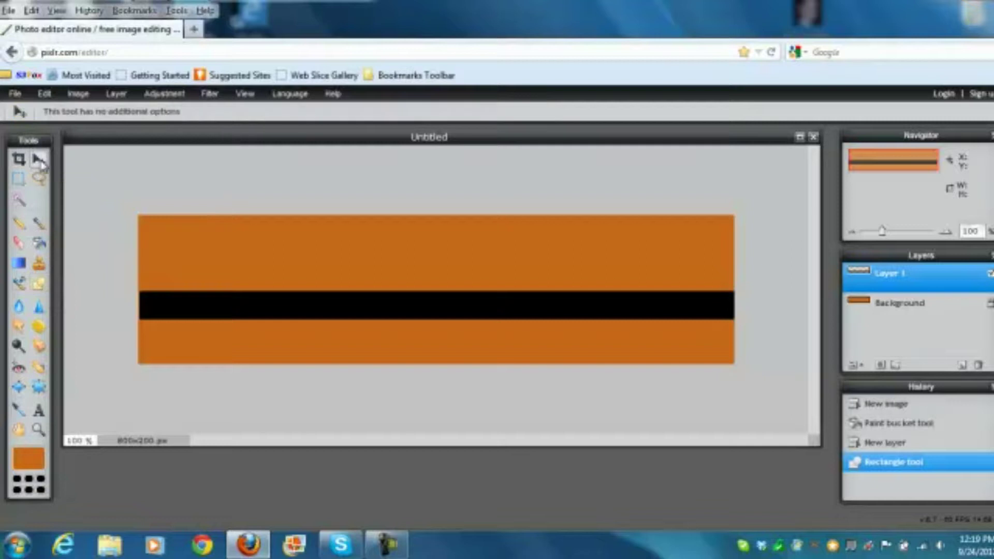
{"action": "left_click_drag", "start_coordinate": [288, 306], "coordinate": [290, 340]}
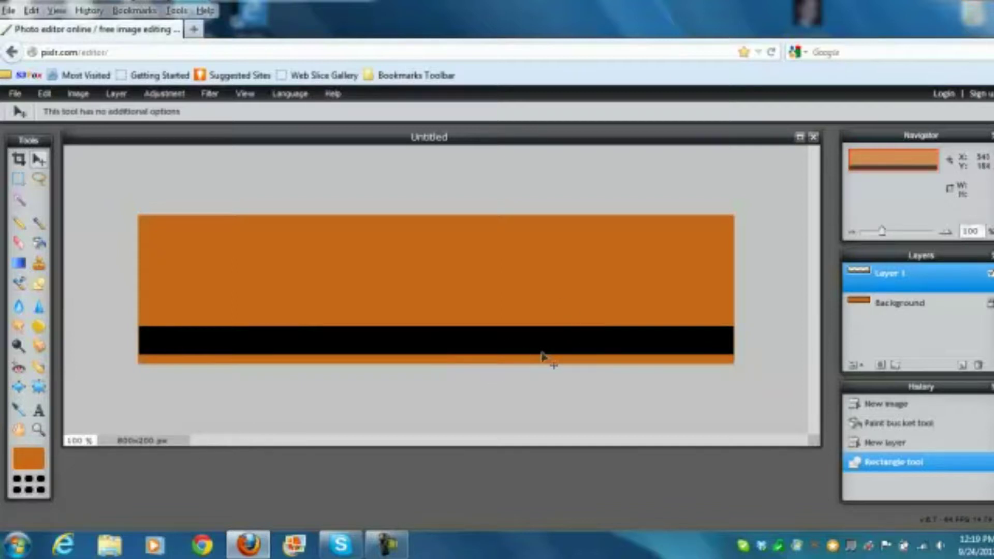
Step: With the Gradient tool active, store the orange in the first colour swatch and blue 5d89d4 in the second
{"action": "left_click", "coordinate": [19, 265]}
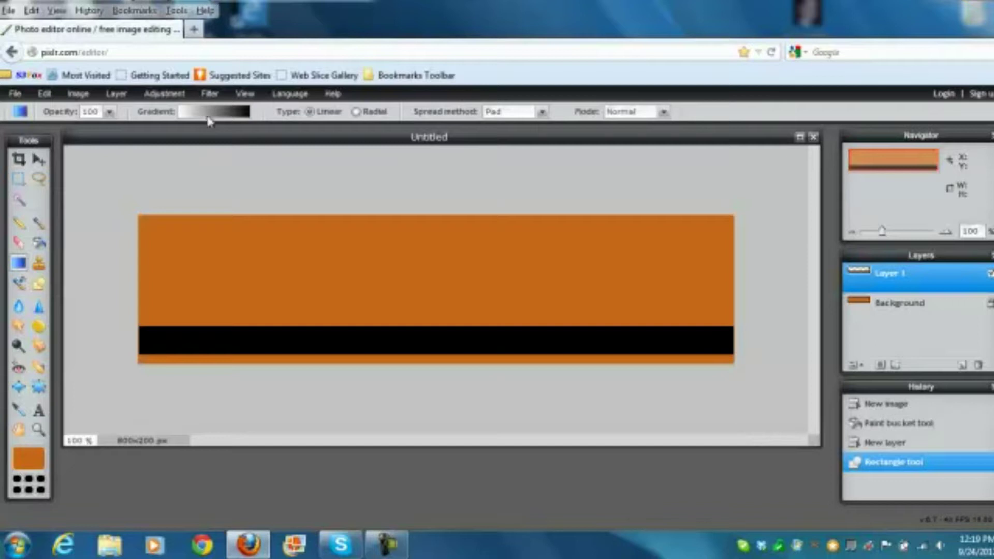
{"action": "left_click", "coordinate": [18, 485]}
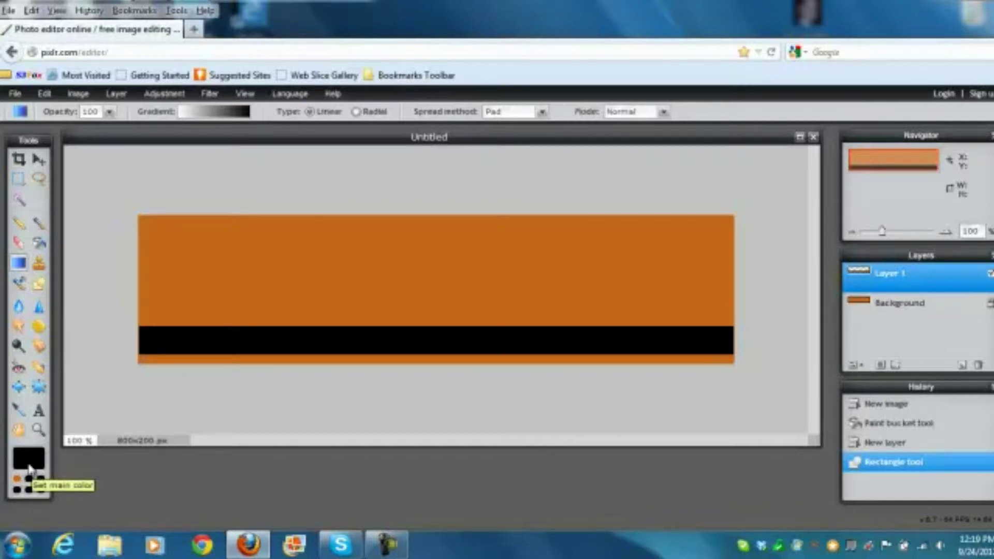
{"action": "left_click", "coordinate": [28, 459]}
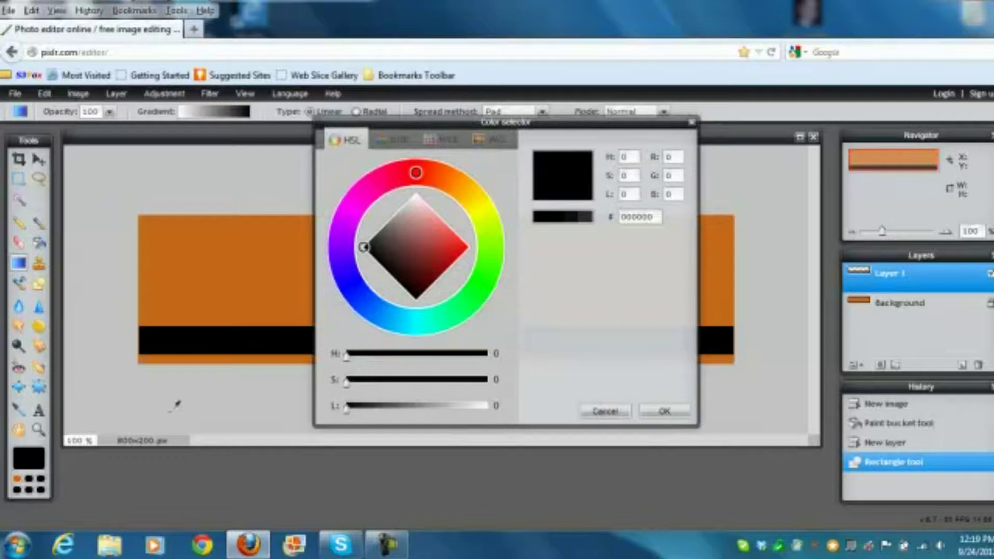
{"action": "left_click", "coordinate": [344, 267]}
{"action": "left_click", "coordinate": [352, 285]}
{"action": "left_click", "coordinate": [437, 232]}
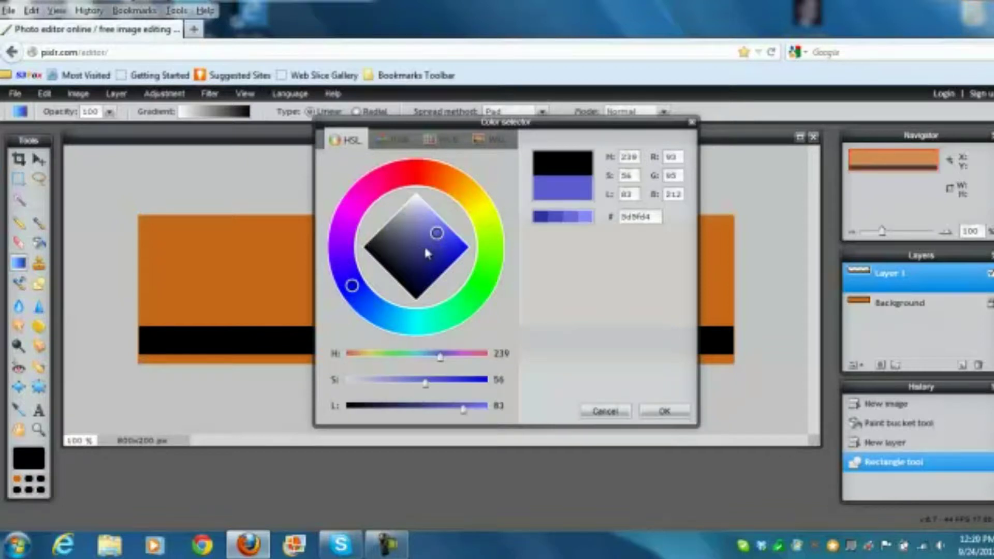
{"action": "left_click", "coordinate": [370, 306]}
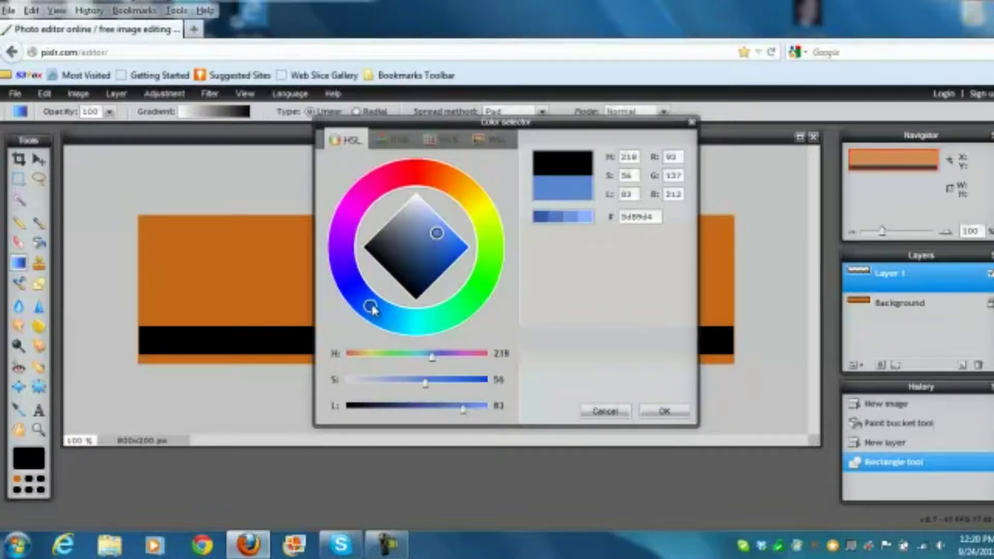
{"action": "left_click", "coordinate": [666, 412]}
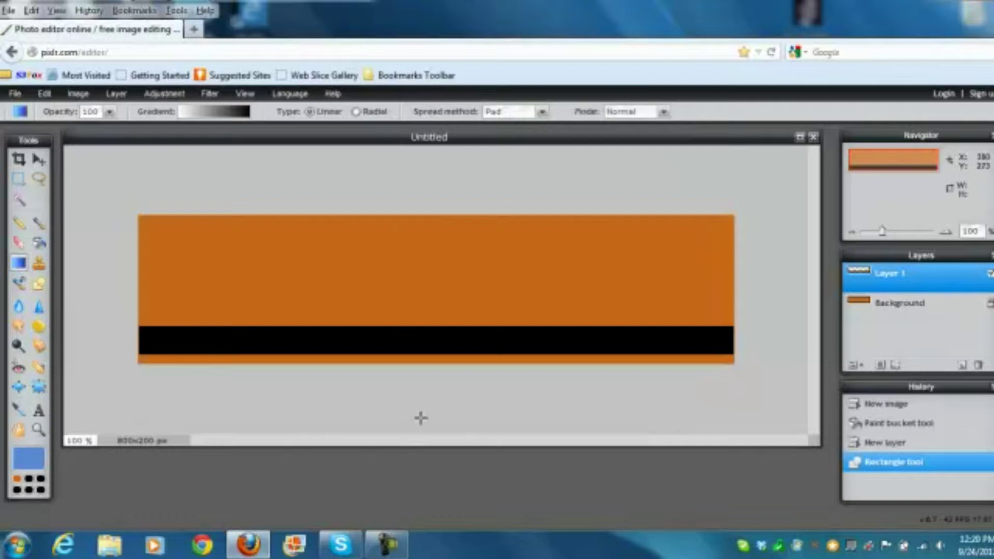
{"action": "left_click", "coordinate": [30, 482]}
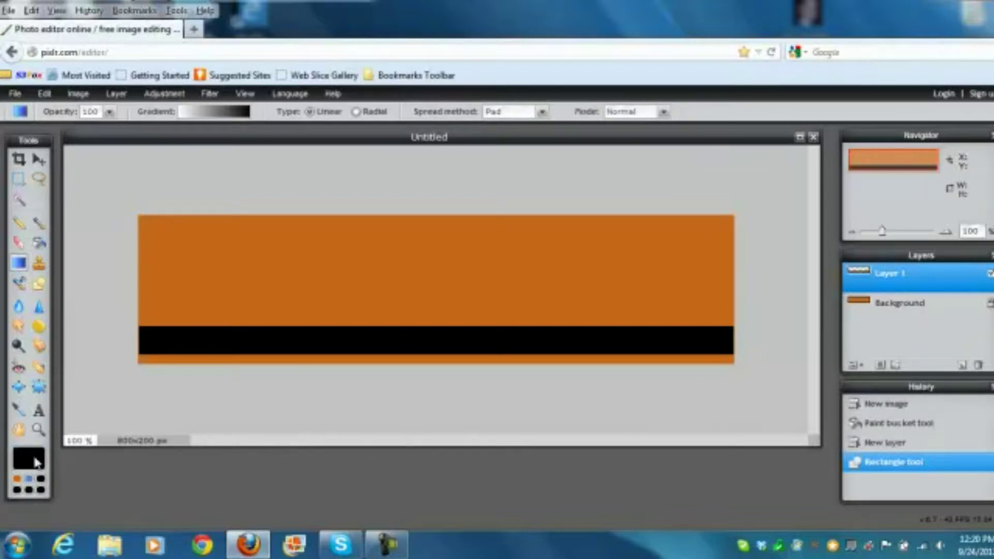
Step: Set the main colour to light greyish blue a7b6d6 and store it in the third colour swatch
{"action": "left_click", "coordinate": [28, 458]}
{"action": "left_click", "coordinate": [366, 305]}
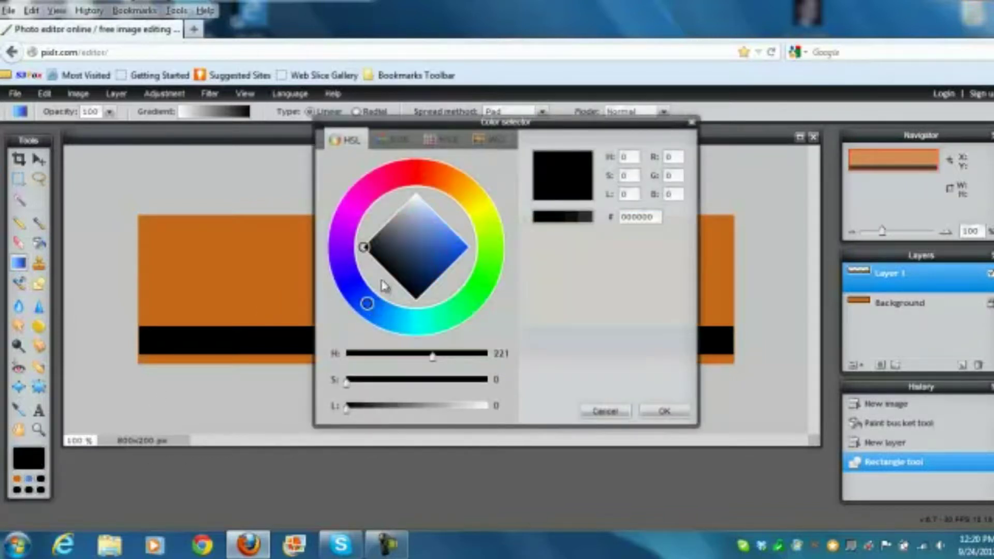
{"action": "left_click", "coordinate": [419, 214]}
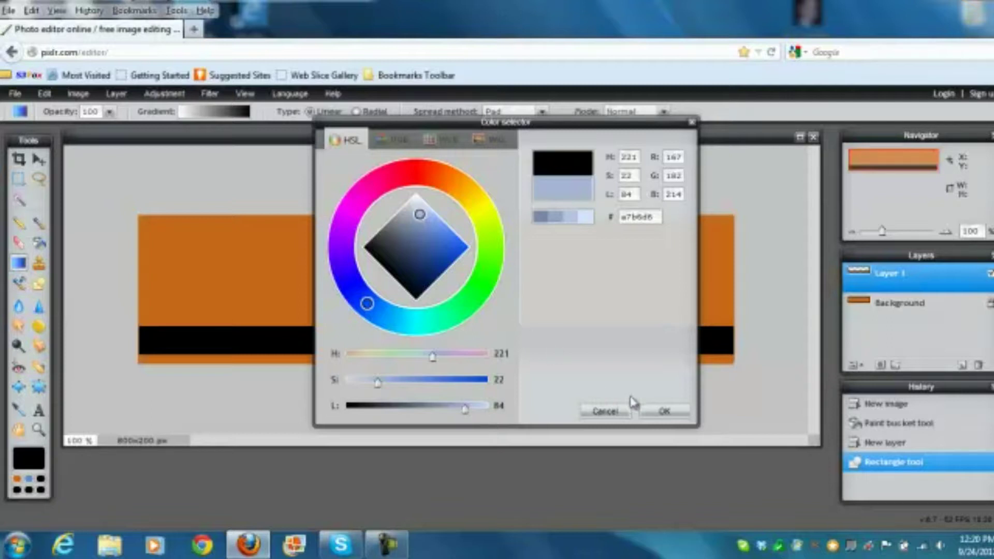
{"action": "left_click", "coordinate": [663, 412]}
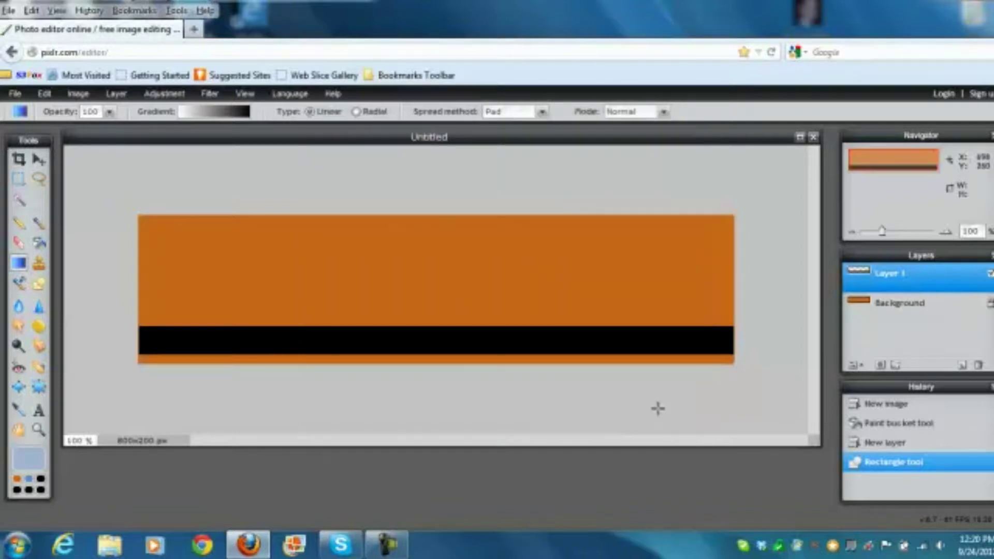
{"action": "left_click", "coordinate": [41, 480]}
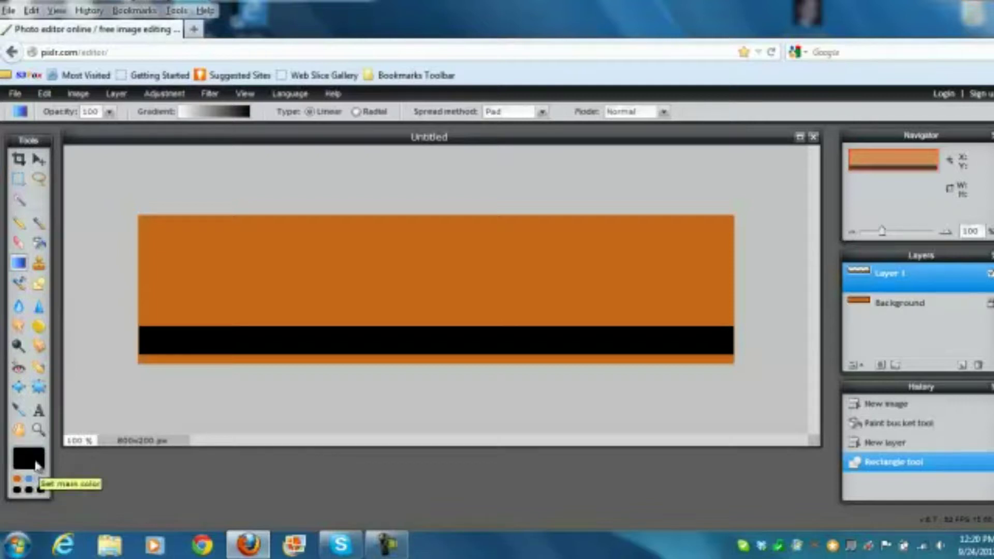
Step: Set the main colour to very dark navy blue 150b40
{"action": "left_click", "coordinate": [36, 456]}
{"action": "left_click", "coordinate": [343, 271]}
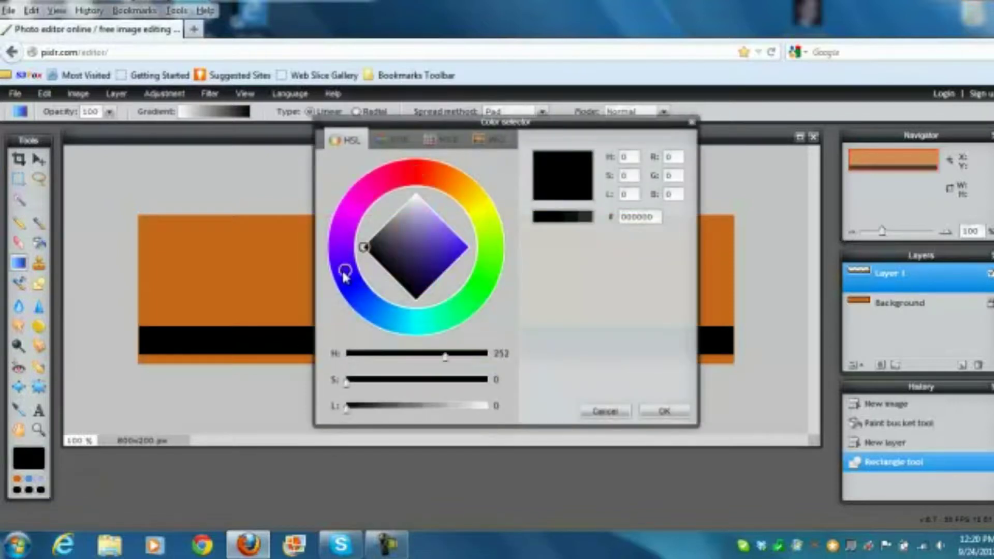
{"action": "left_click", "coordinate": [399, 243]}
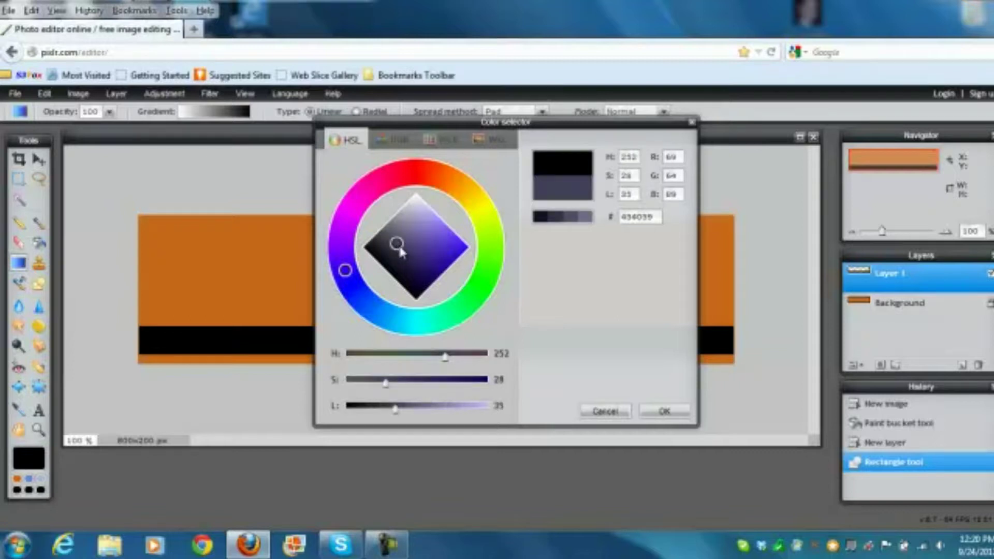
{"action": "left_click", "coordinate": [406, 262]}
{"action": "left_click", "coordinate": [421, 277]}
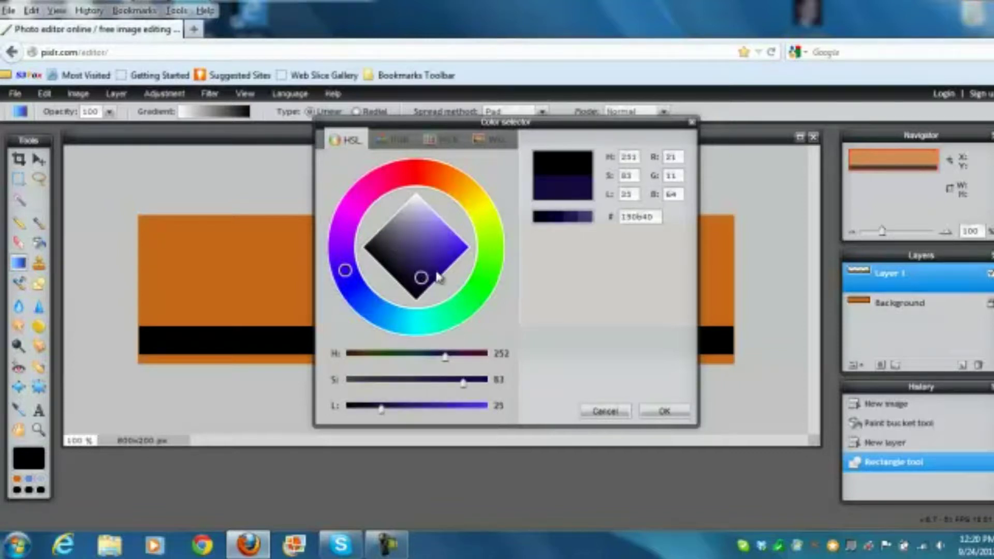
{"action": "left_click", "coordinate": [664, 412]}
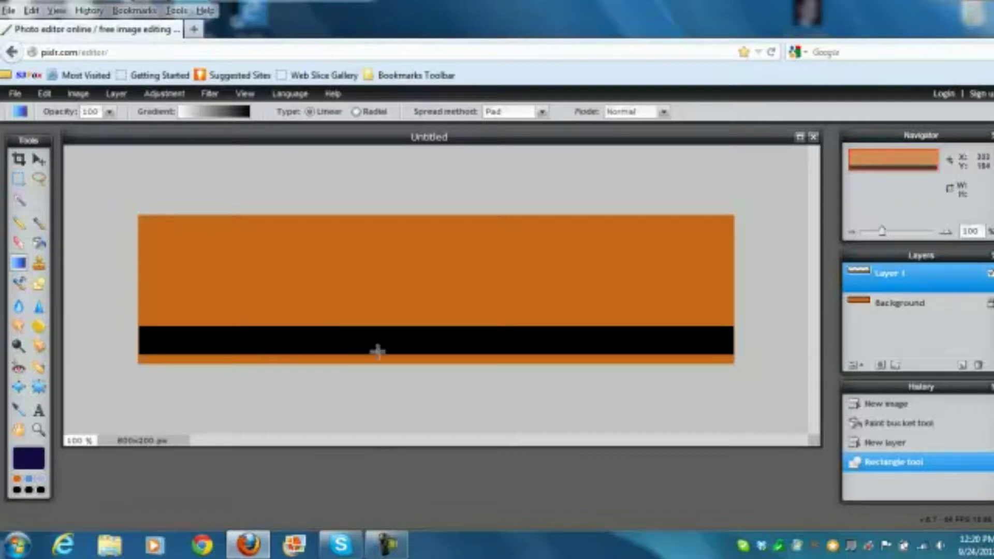
Step: Rename the layer holding the black band as bar
{"action": "double_click", "coordinate": [895, 275]}
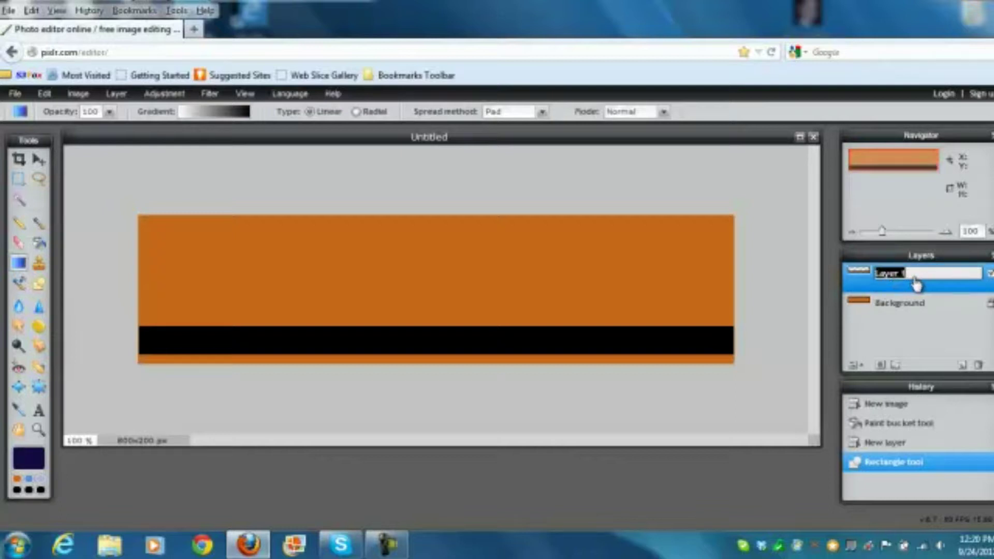
{"action": "key", "text": "BackSpace"}
{"action": "key", "text": "Return"}
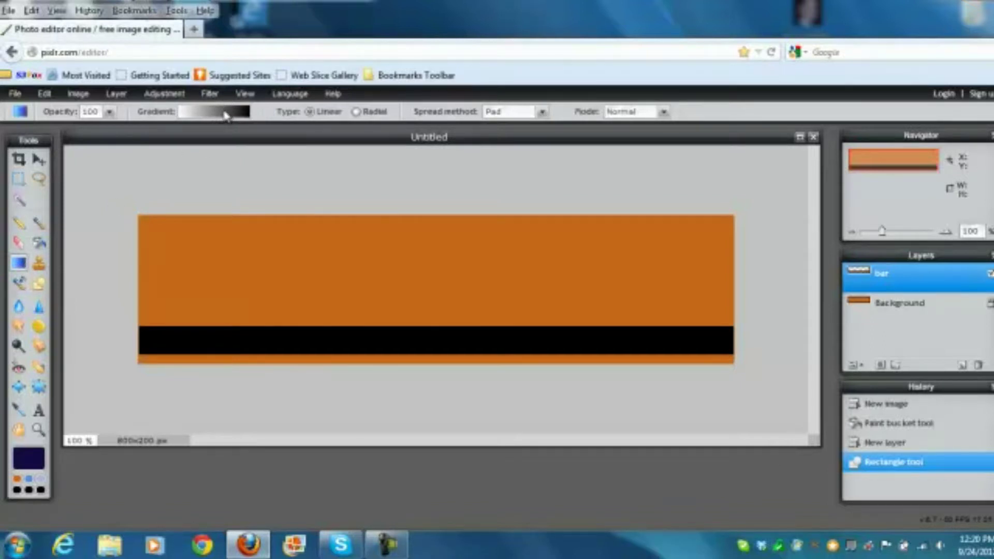
Step: Choose the grey, navy and black preset for the Gradient tool
{"action": "left_click", "coordinate": [226, 115]}
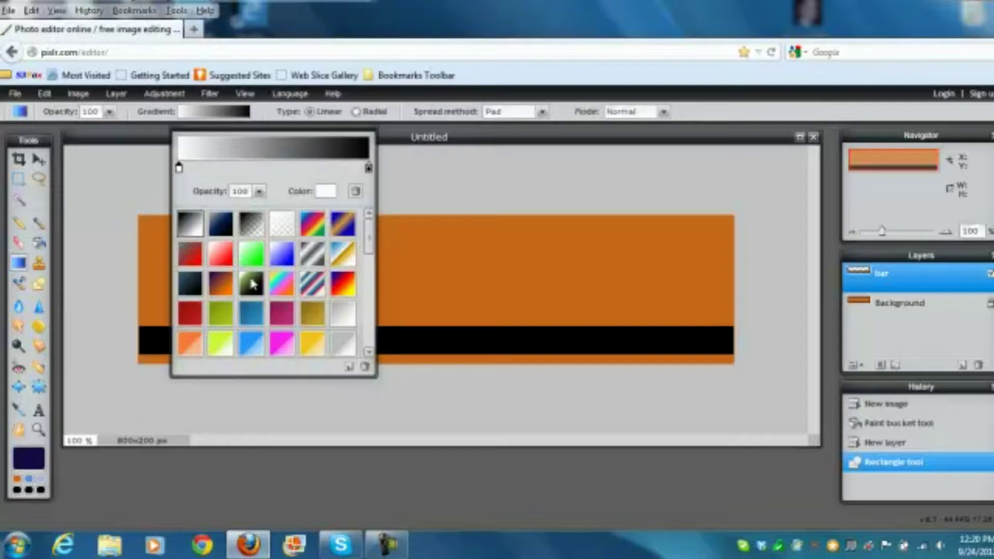
{"action": "left_click", "coordinate": [190, 286]}
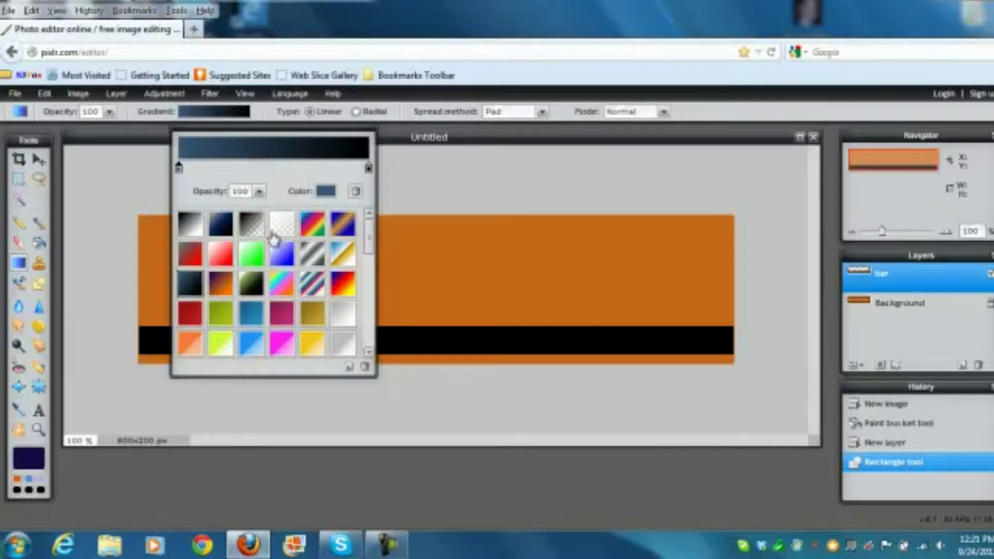
{"action": "left_click", "coordinate": [223, 227]}
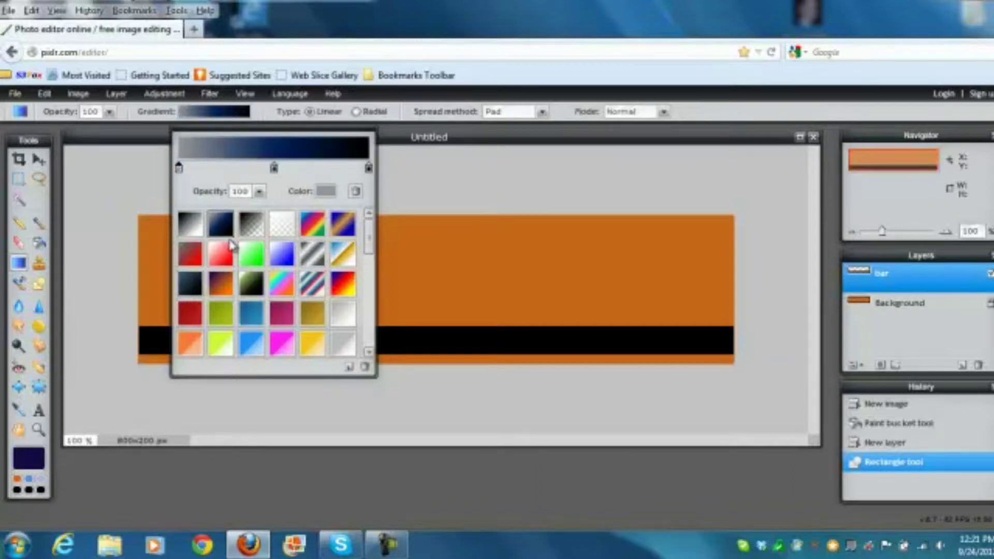
{"action": "mouse_move", "coordinate": [369, 234]}
{"action": "left_mouse_down"}
{"action": "mouse_move", "coordinate": [371, 336]}
{"action": "mouse_move", "coordinate": [366, 221]}
{"action": "left_mouse_up"}
{"action": "left_click", "coordinate": [274, 166]}
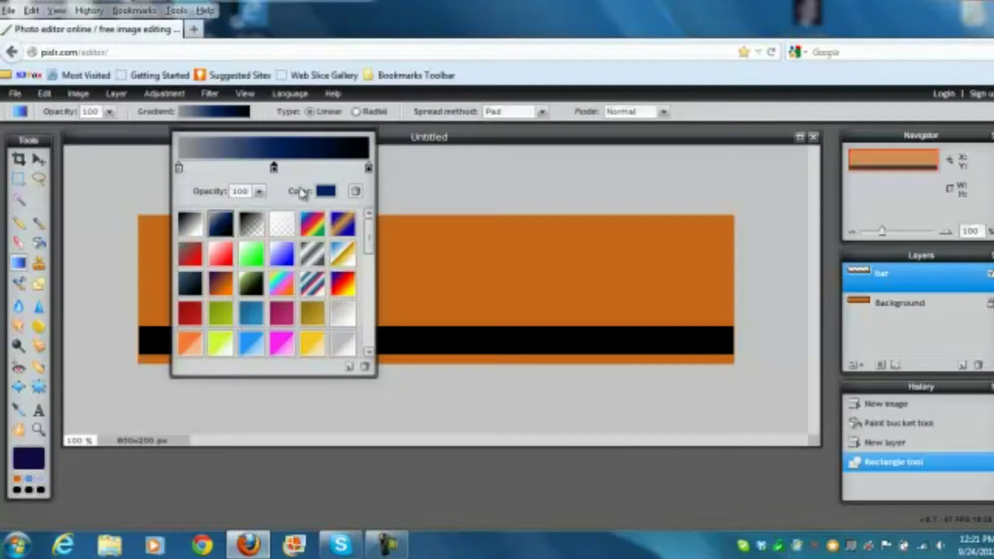
Step: Change the gradient's grey starting stop to very light blue-grey dae1e8
{"action": "left_click", "coordinate": [179, 168]}
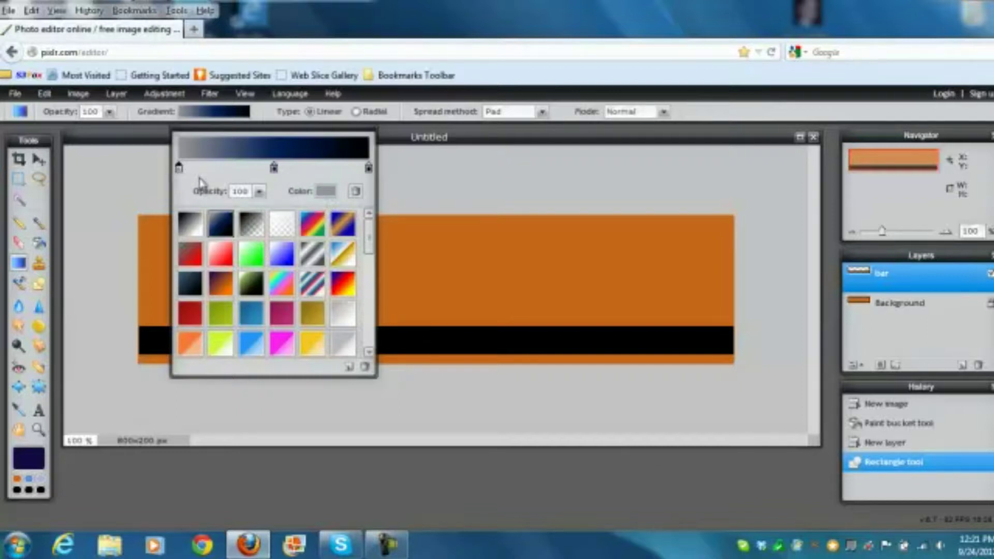
{"action": "left_click", "coordinate": [325, 191]}
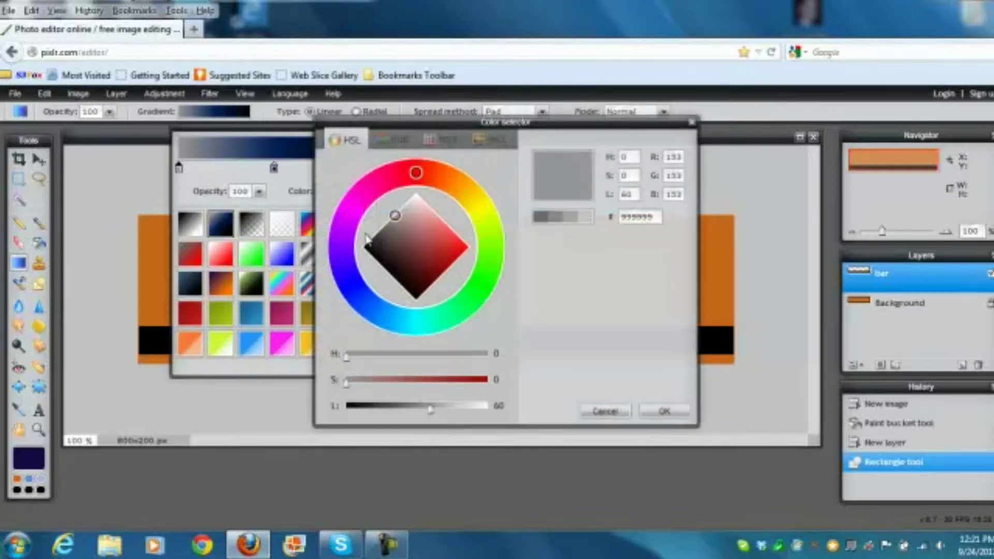
{"action": "left_click", "coordinate": [378, 311]}
{"action": "left_click", "coordinate": [414, 202]}
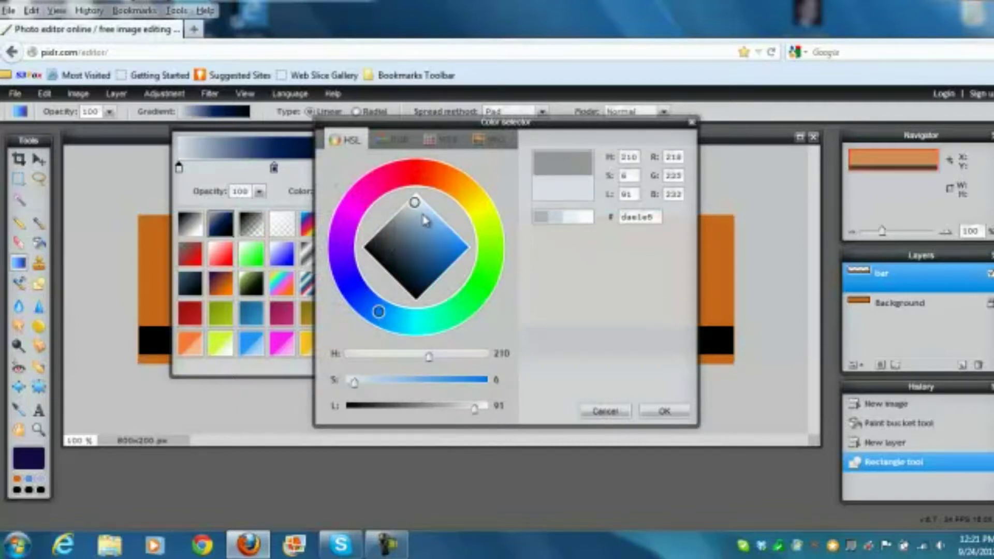
{"action": "left_click", "coordinate": [666, 412]}
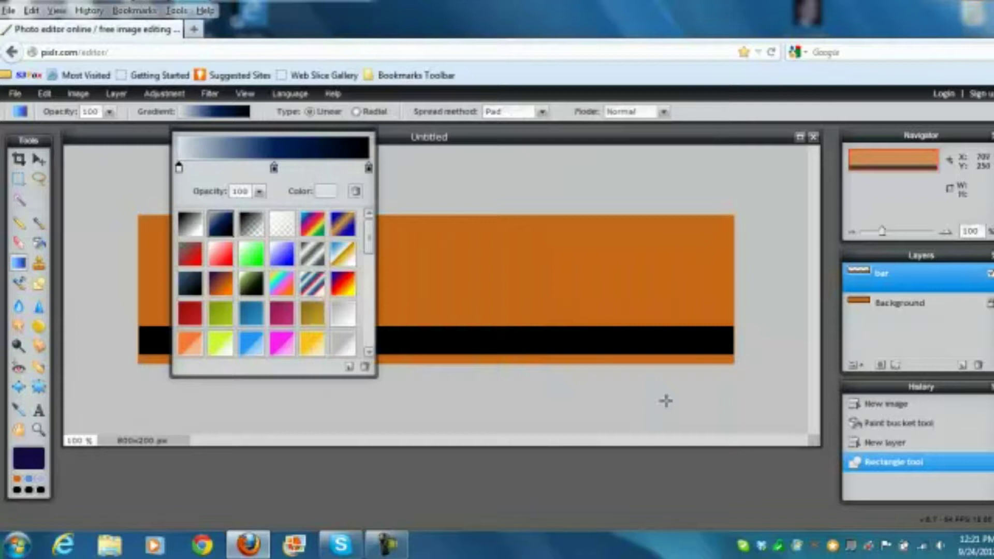
Step: Inspect the colours of the gradient's end, middle and start stops and close the gradient editor
{"action": "left_click", "coordinate": [368, 167]}
{"action": "left_click", "coordinate": [326, 192]}
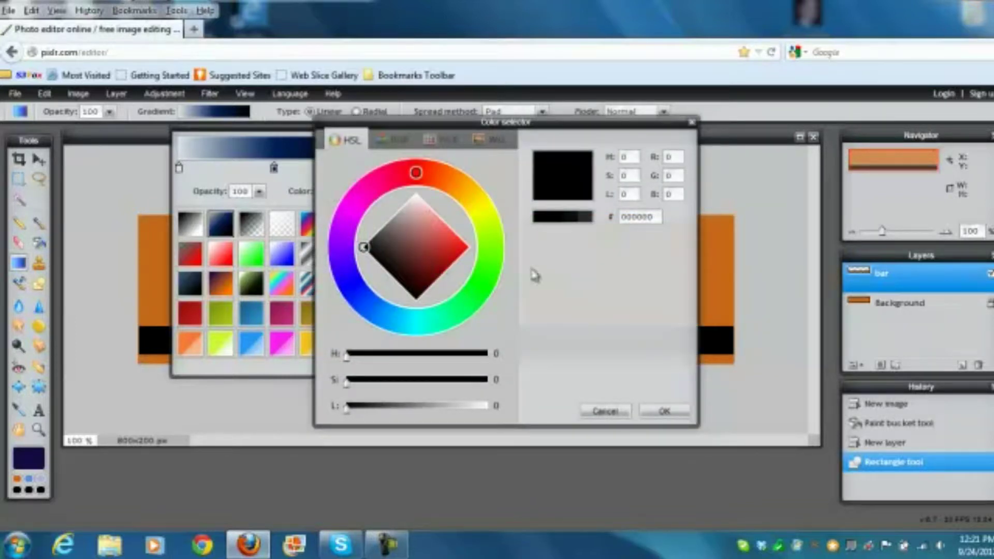
{"action": "left_click", "coordinate": [610, 413]}
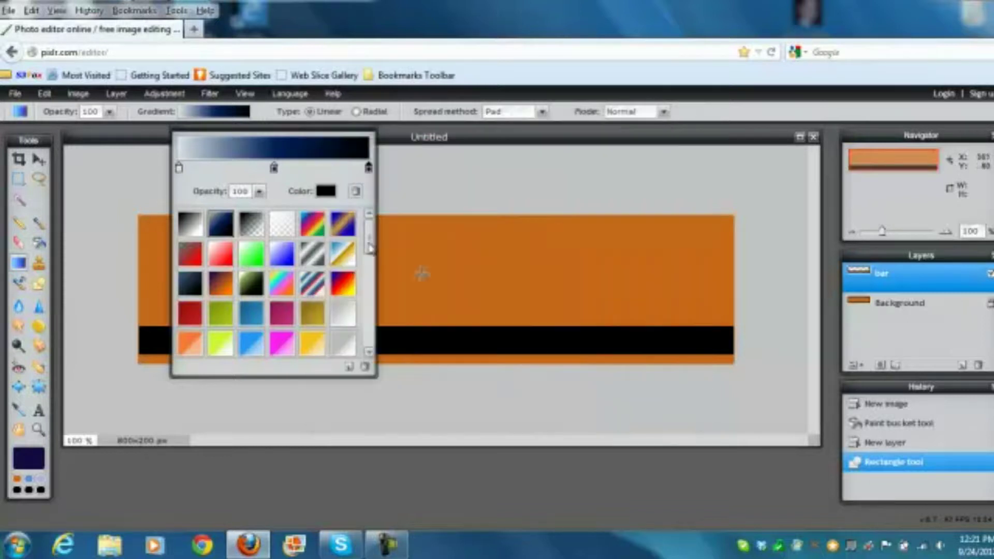
{"action": "left_click", "coordinate": [274, 168]}
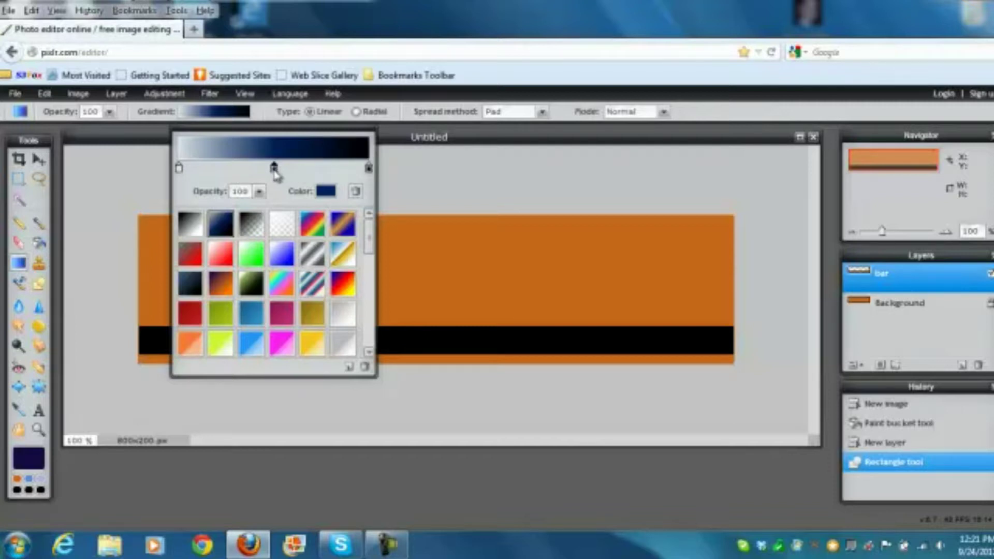
{"action": "left_click", "coordinate": [368, 168]}
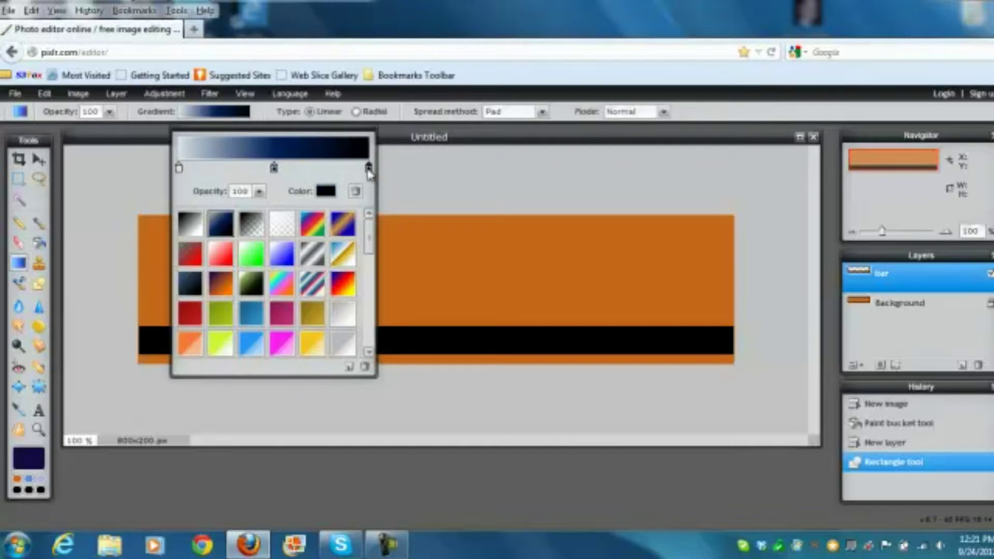
{"action": "left_click", "coordinate": [274, 168]}
{"action": "left_click", "coordinate": [179, 167]}
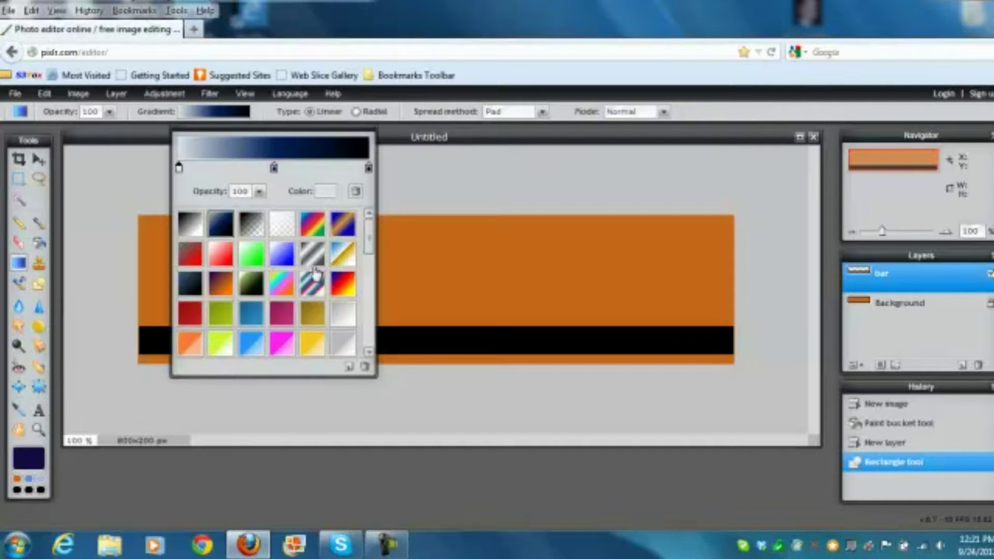
{"action": "left_click_drag", "start_coordinate": [369, 238], "coordinate": [369, 215]}
{"action": "left_click", "coordinate": [432, 350]}
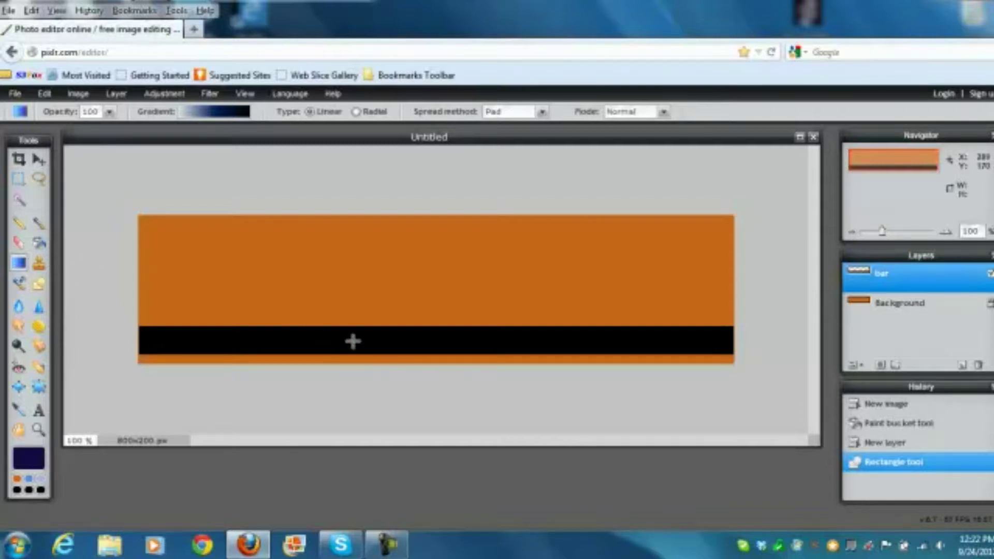
Step: Try to apply the gradient upward from the black band without a selection, and undo it
{"action": "left_click_drag", "start_coordinate": [362, 345], "coordinate": [363, 302]}
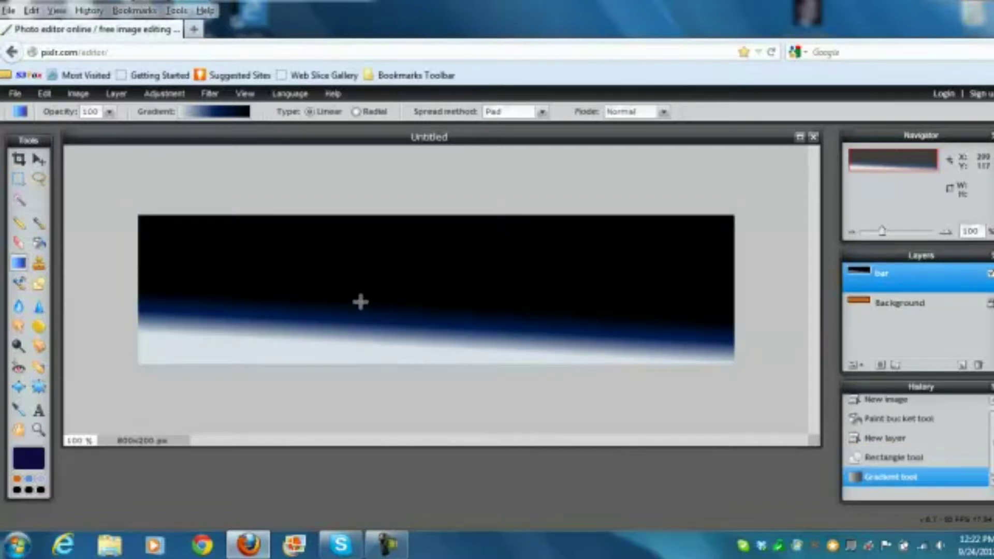
{"action": "key", "text": "ctrl+z"}
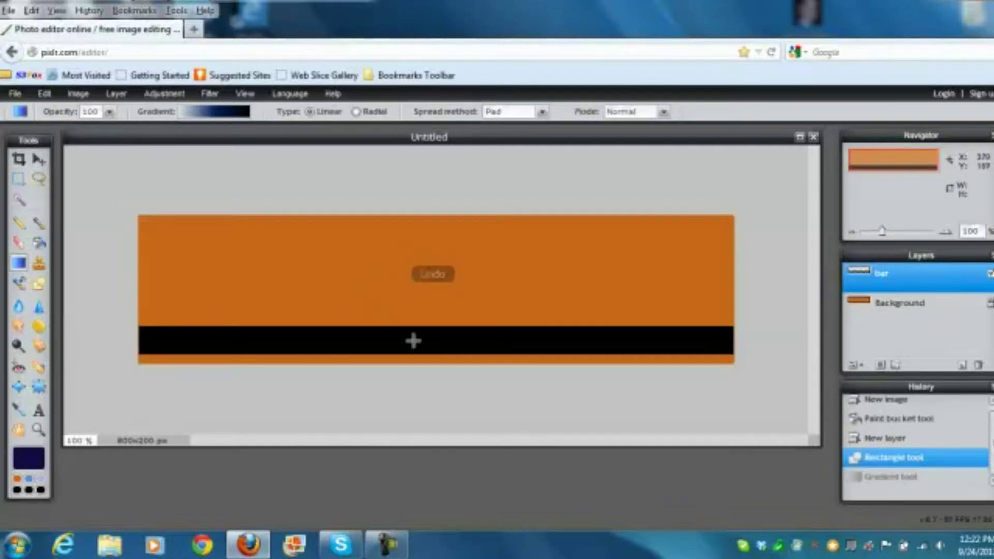
Step: Select the black band with the Wand tool and fill it with the linear gradient drawn upward
{"action": "left_click", "coordinate": [19, 200]}
{"action": "left_click", "coordinate": [262, 344]}
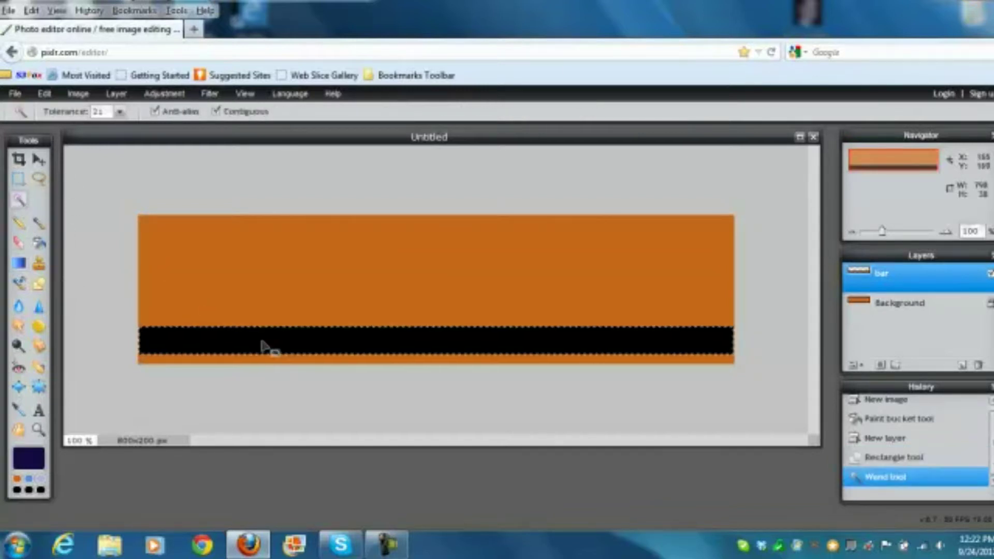
{"action": "left_click", "coordinate": [19, 263]}
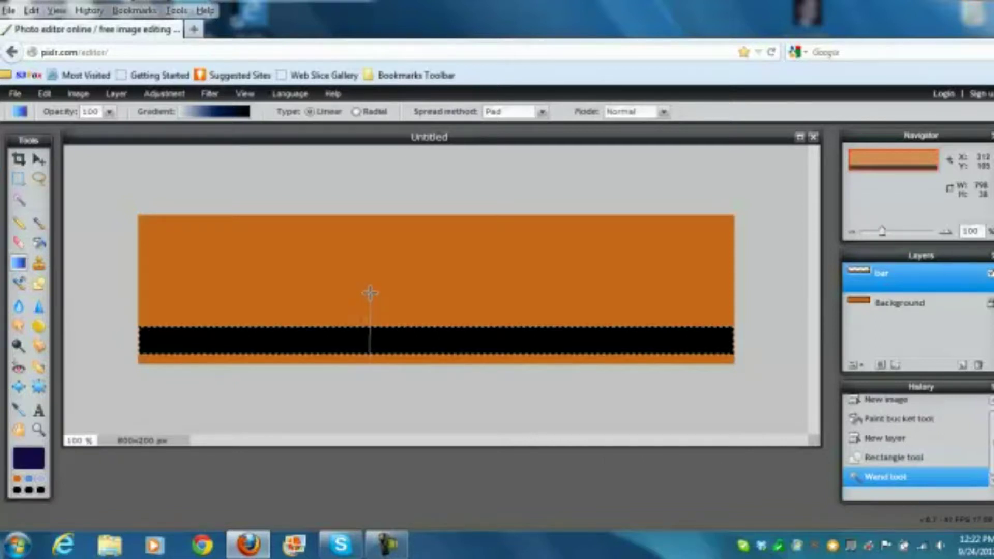
{"action": "left_click_drag", "start_coordinate": [369, 293], "coordinate": [370, 293]}
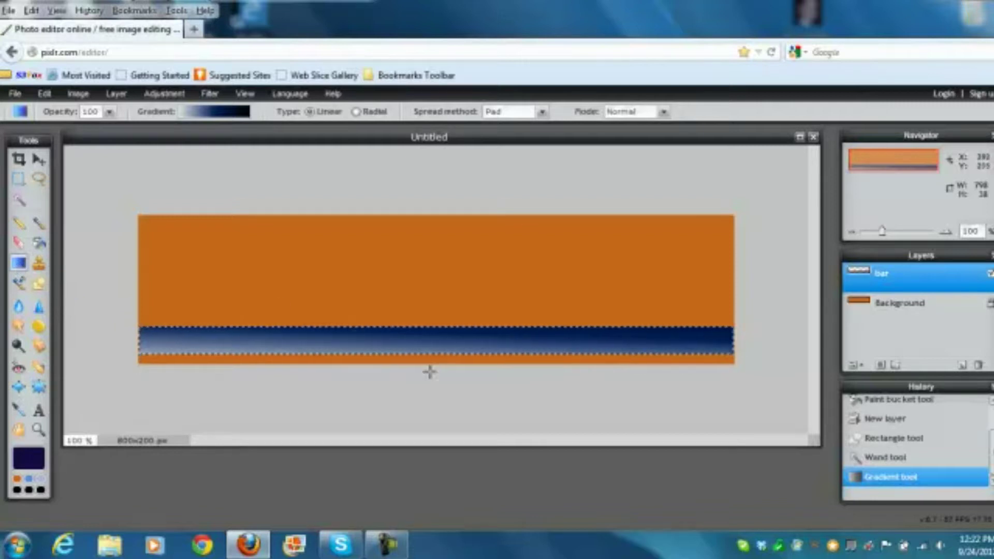
Step: Redraw the band's gradient in several variants, ending with a vertical one drawn from the image's lower edge up to about its middle
{"action": "left_click_drag", "start_coordinate": [420, 301], "coordinate": [419, 274]}
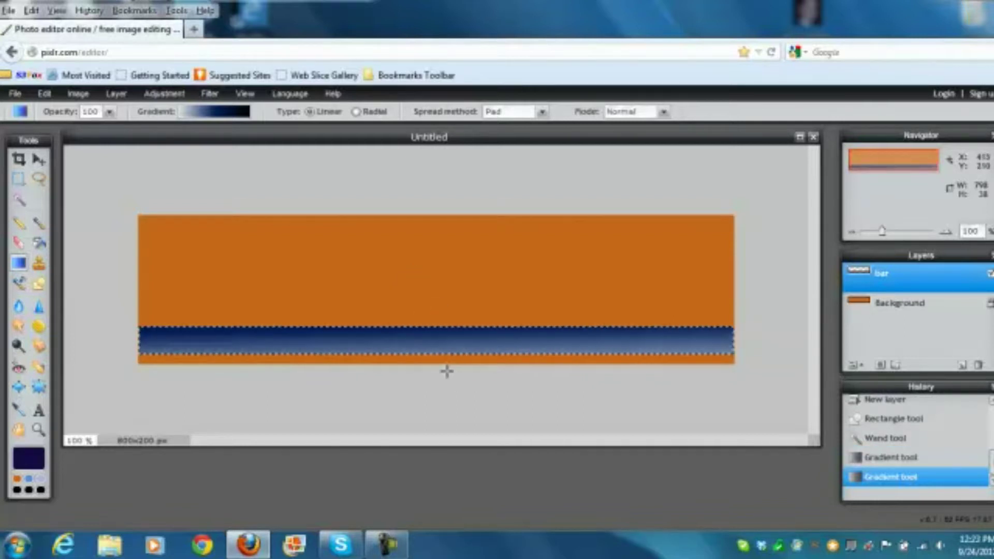
{"action": "left_click_drag", "start_coordinate": [451, 333], "coordinate": [458, 335]}
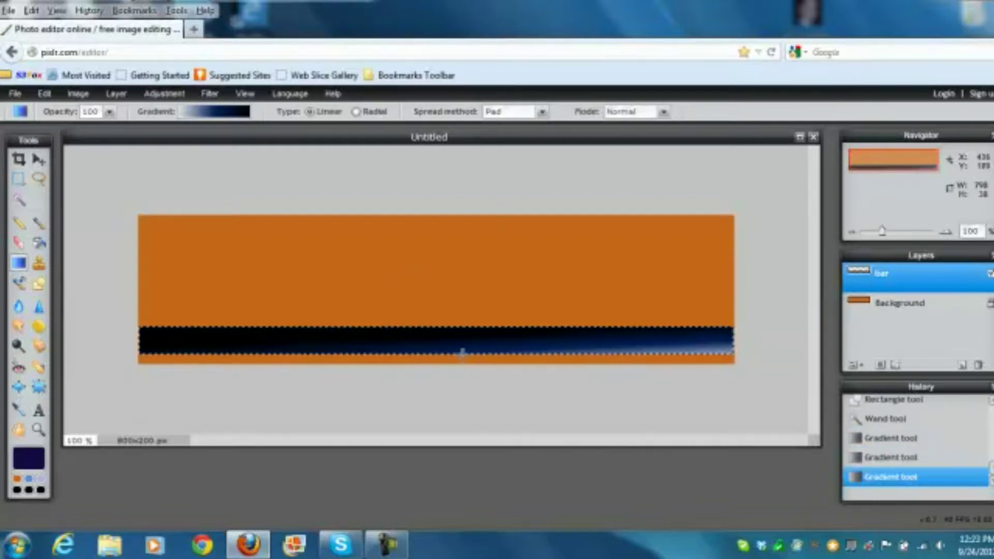
{"action": "left_click_drag", "start_coordinate": [442, 265], "coordinate": [449, 222]}
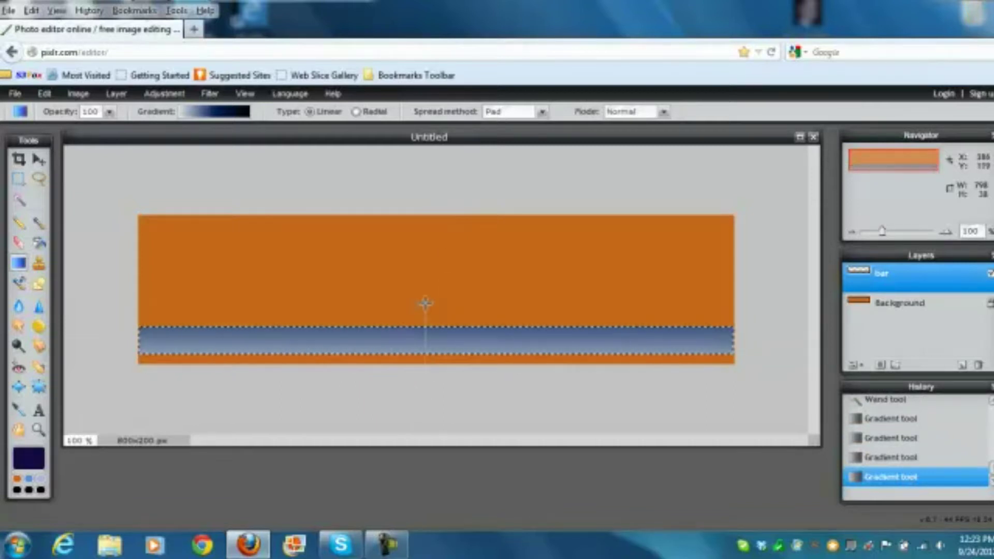
{"action": "left_click_drag", "start_coordinate": [425, 303], "coordinate": [426, 304]}
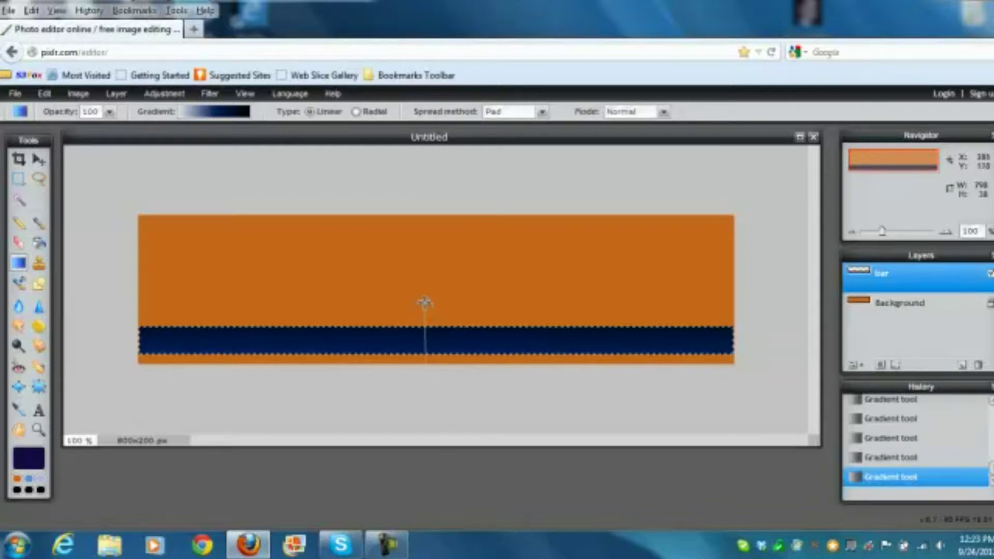
{"action": "left_click_drag", "start_coordinate": [424, 302], "coordinate": [426, 294]}
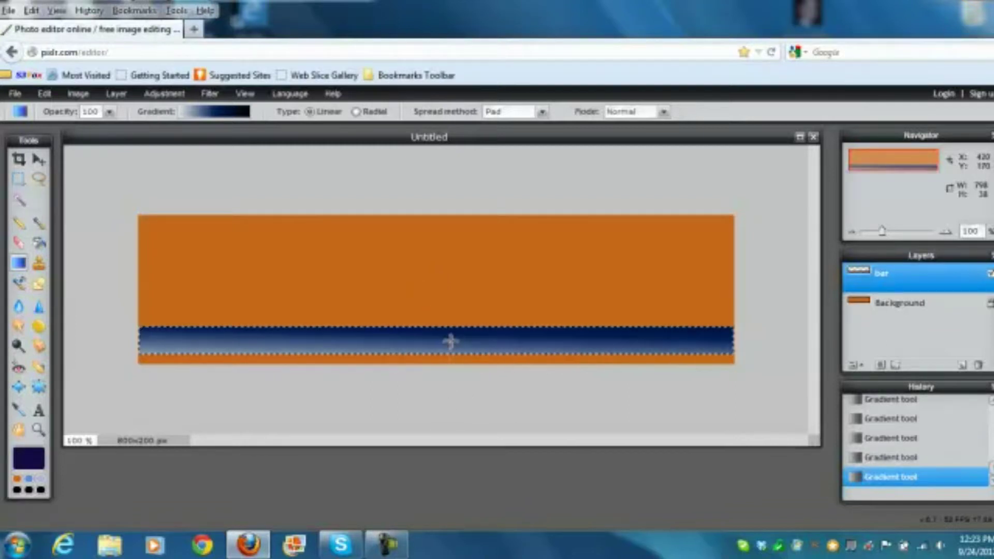
{"action": "left_click_drag", "start_coordinate": [449, 315], "coordinate": [448, 315]}
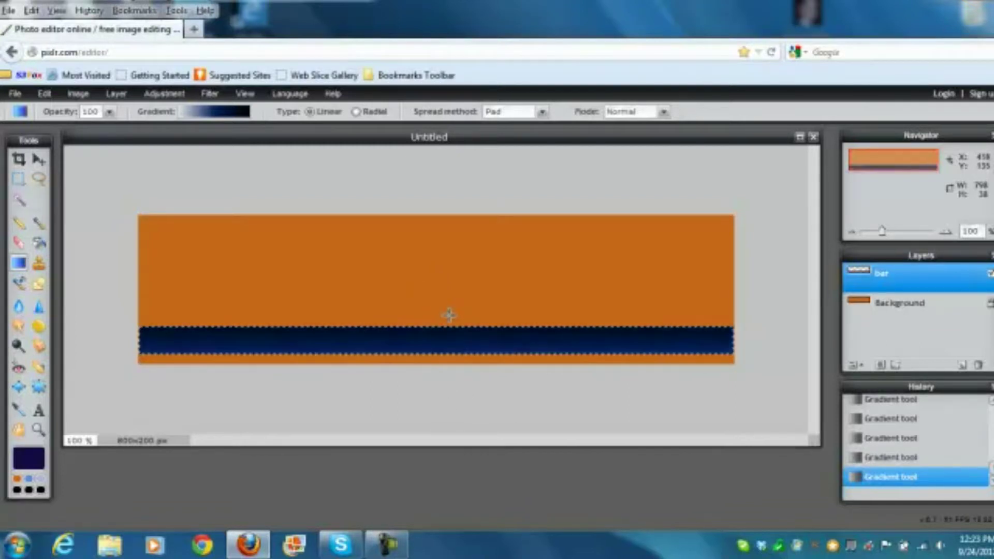
{"action": "left_click_drag", "start_coordinate": [449, 361], "coordinate": [448, 281]}
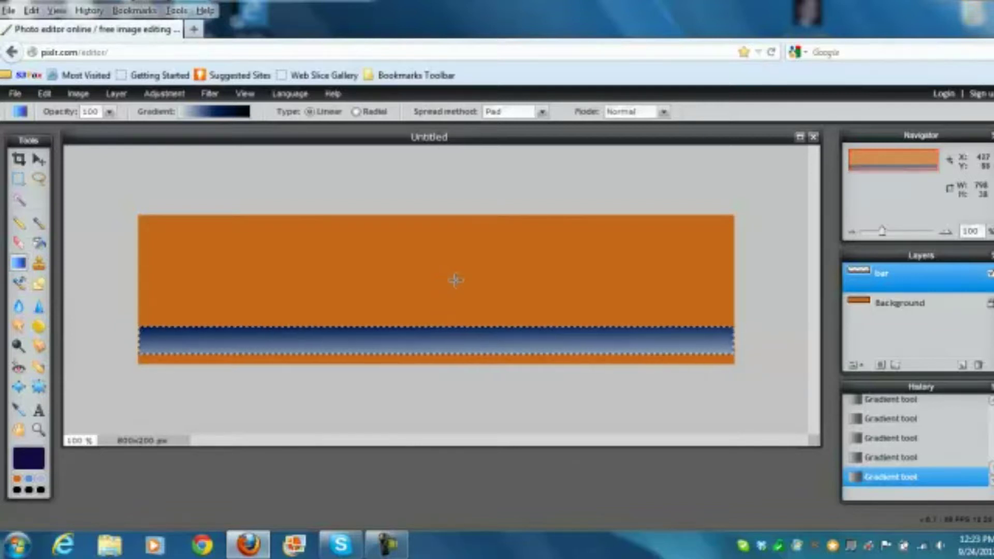
{"action": "left_click_drag", "start_coordinate": [420, 362], "coordinate": [421, 283]}
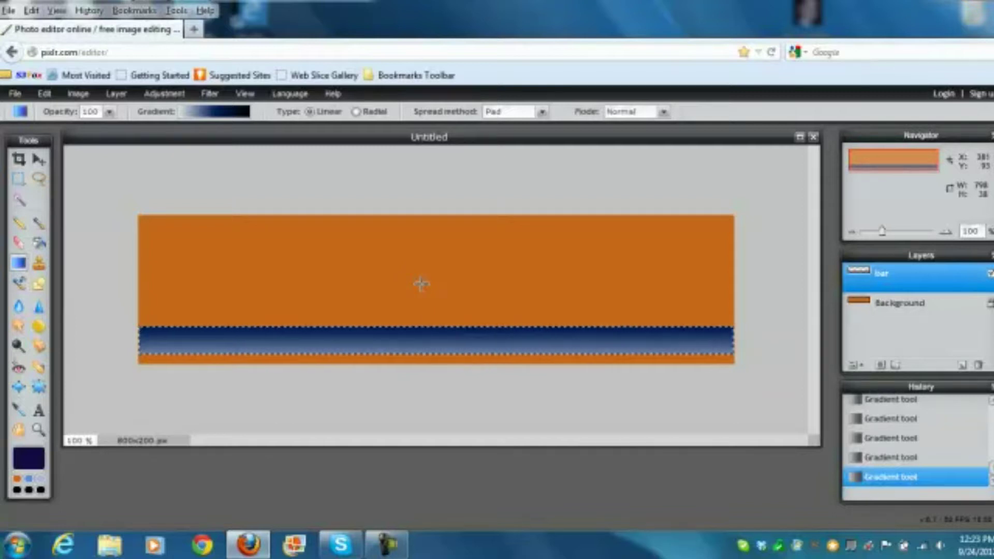
Step: Clear the selection around the gradient band and add a new layer above the bar layer
{"action": "key", "text": "ctrl+d"}
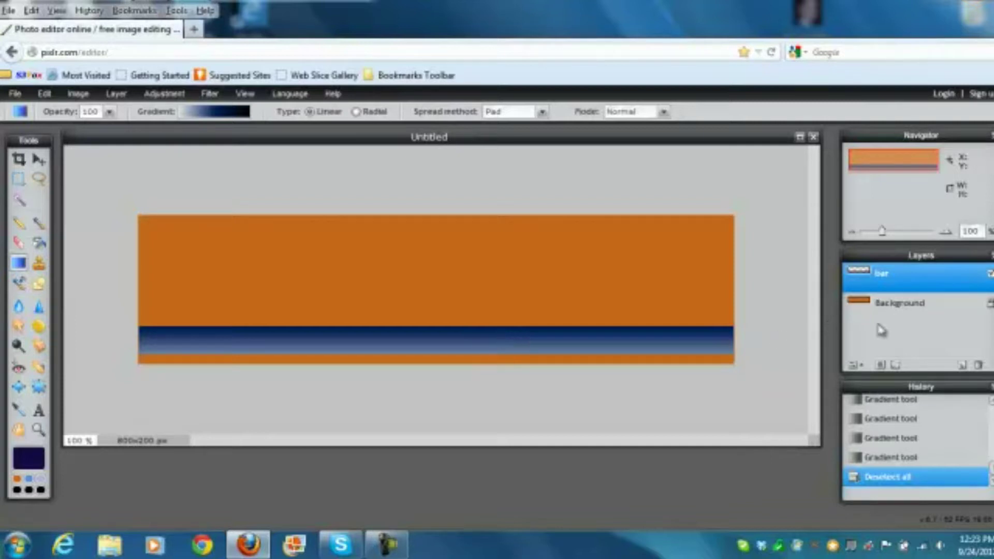
{"action": "left_click", "coordinate": [961, 365]}
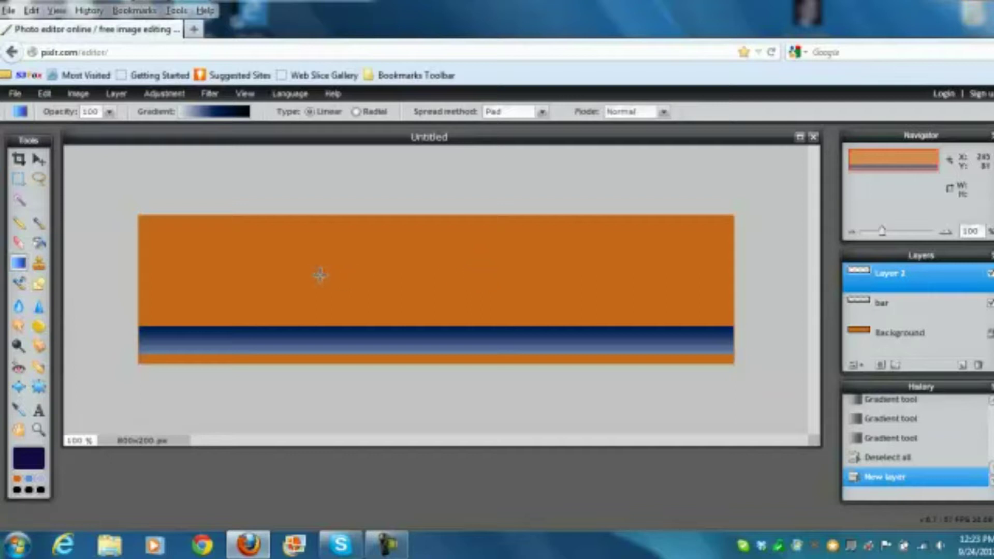
Step: Draw a filled black rounded rectangle, nearly the banner's width and about half its height, and centre it above the gradient band
{"action": "left_click", "coordinate": [40, 285]}
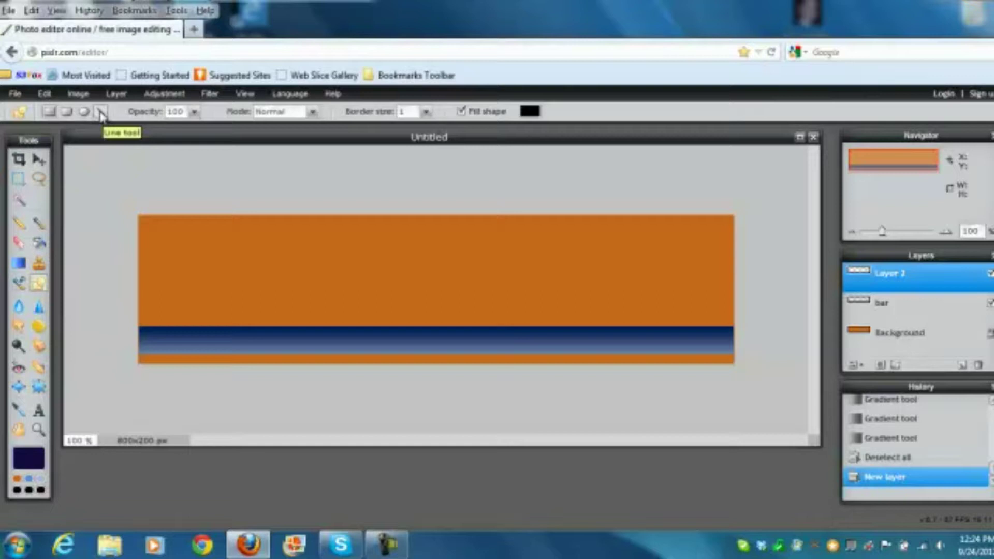
{"action": "left_click", "coordinate": [67, 114]}
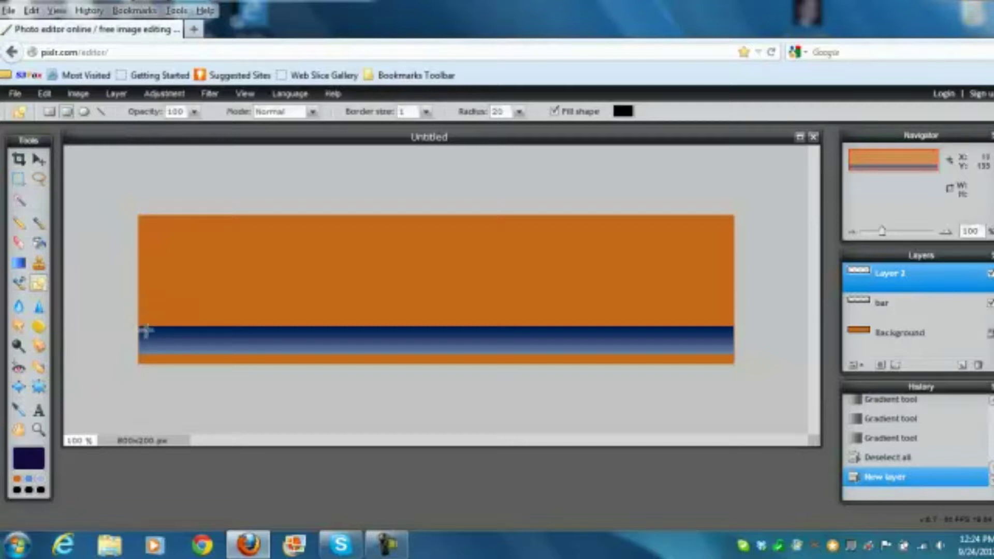
{"action": "left_click_drag", "start_coordinate": [138, 339], "coordinate": [740, 354]}
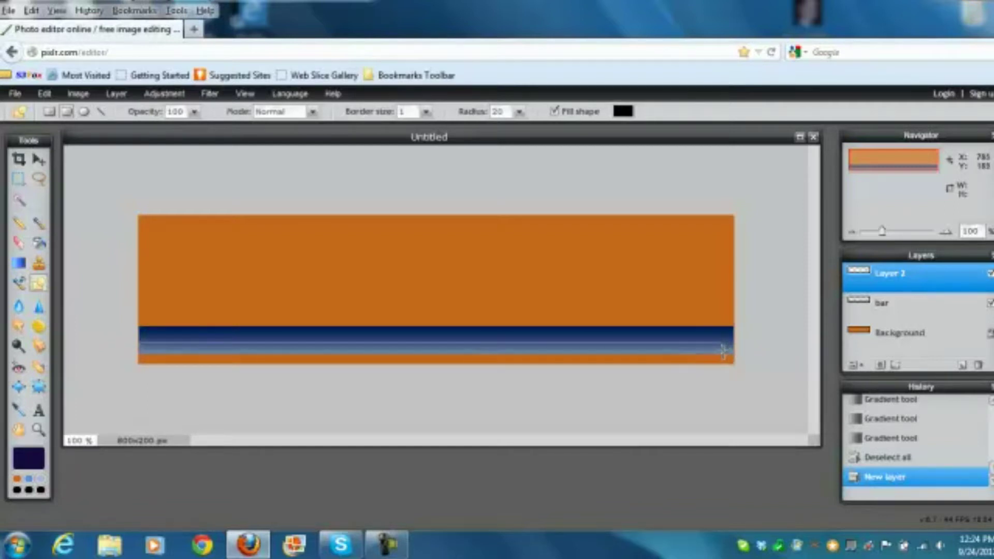
{"action": "left_click_drag", "start_coordinate": [719, 354], "coordinate": [724, 267]}
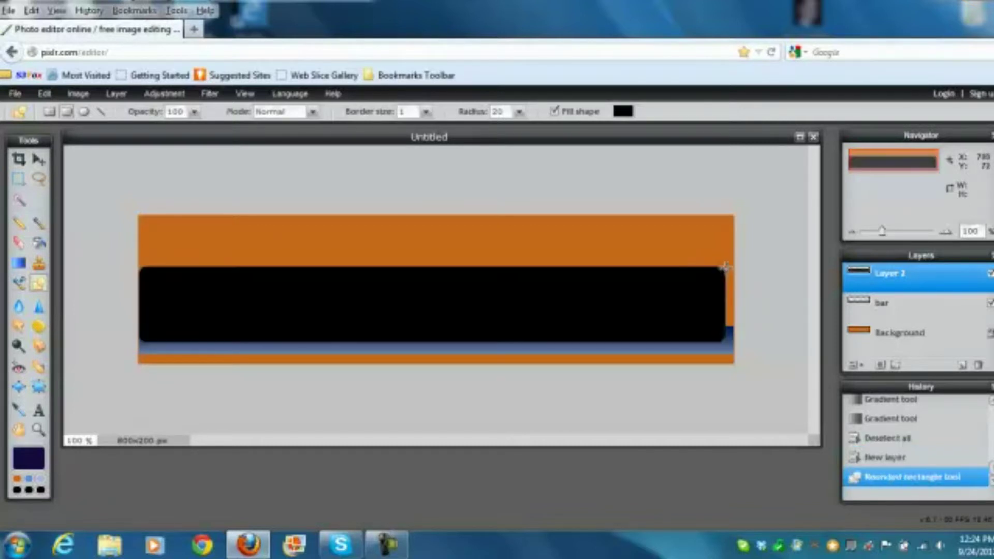
{"action": "left_click", "coordinate": [39, 160]}
{"action": "left_click_drag", "start_coordinate": [388, 328], "coordinate": [398, 292]}
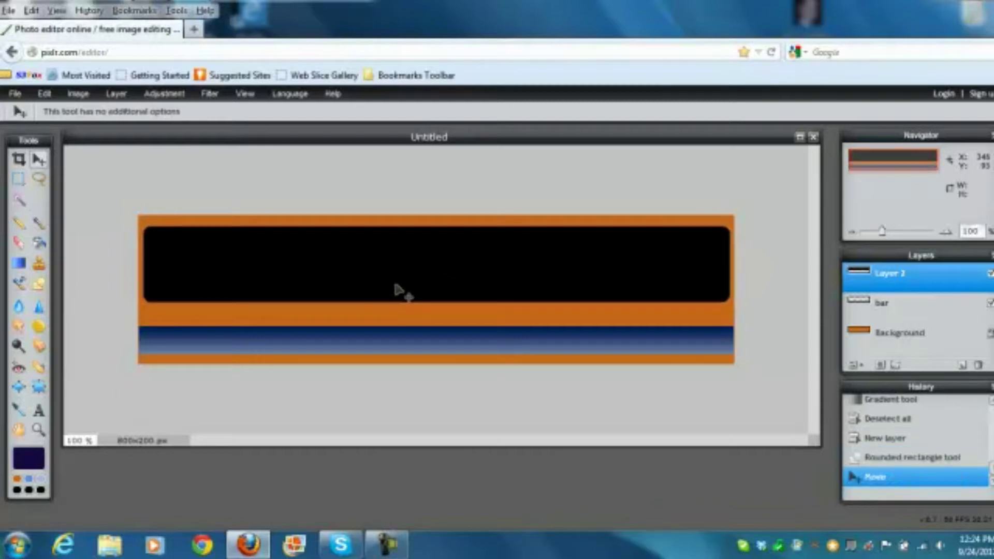
Step: Fill the black rounded rectangle with the light blue swatch using the Paint bucket tool
{"action": "left_click", "coordinate": [29, 479]}
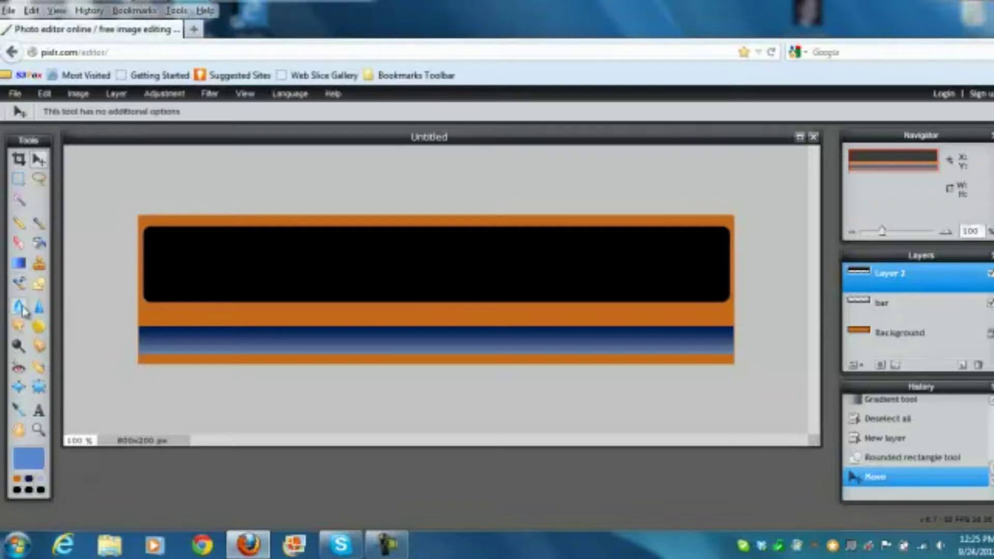
{"action": "left_click", "coordinate": [39, 242]}
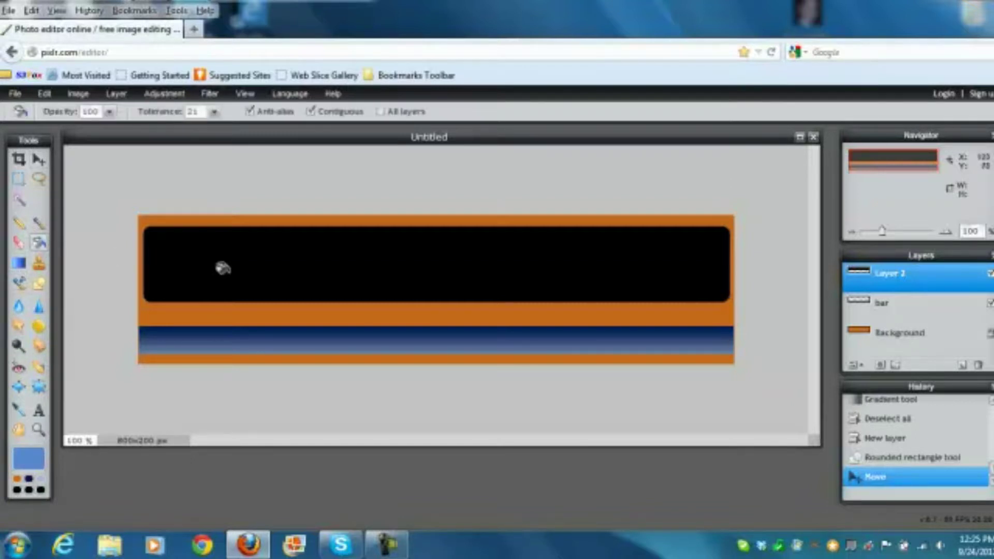
{"action": "left_click", "coordinate": [294, 265]}
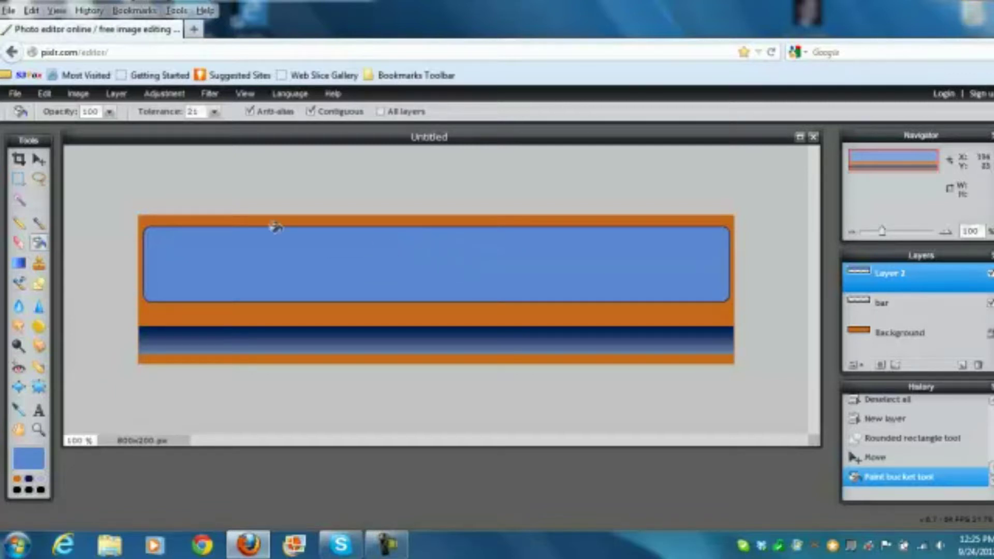
Step: Add the text "This Is A Header Test" on the blue rounded rectangle and set its size to 61
{"action": "left_click", "coordinate": [39, 412]}
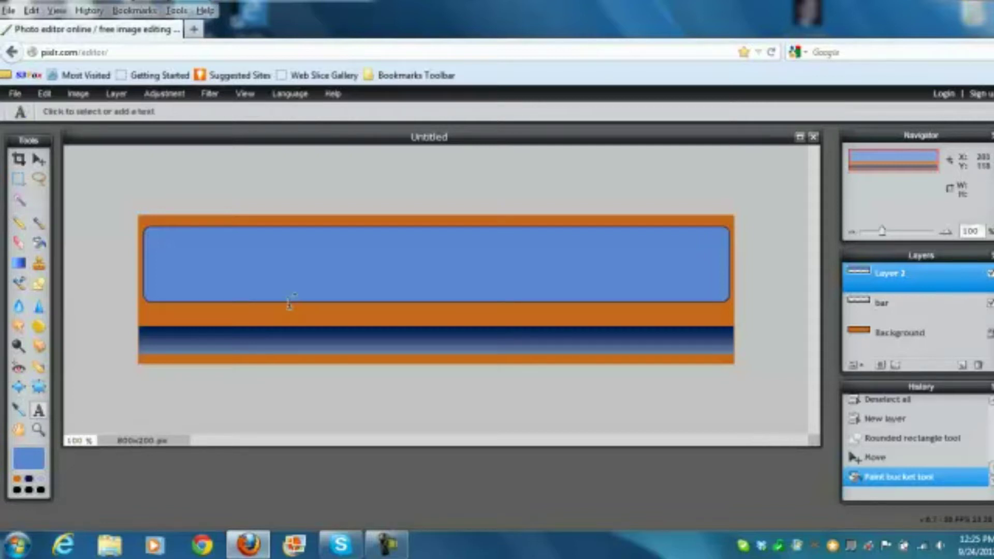
{"action": "left_click", "coordinate": [207, 259]}
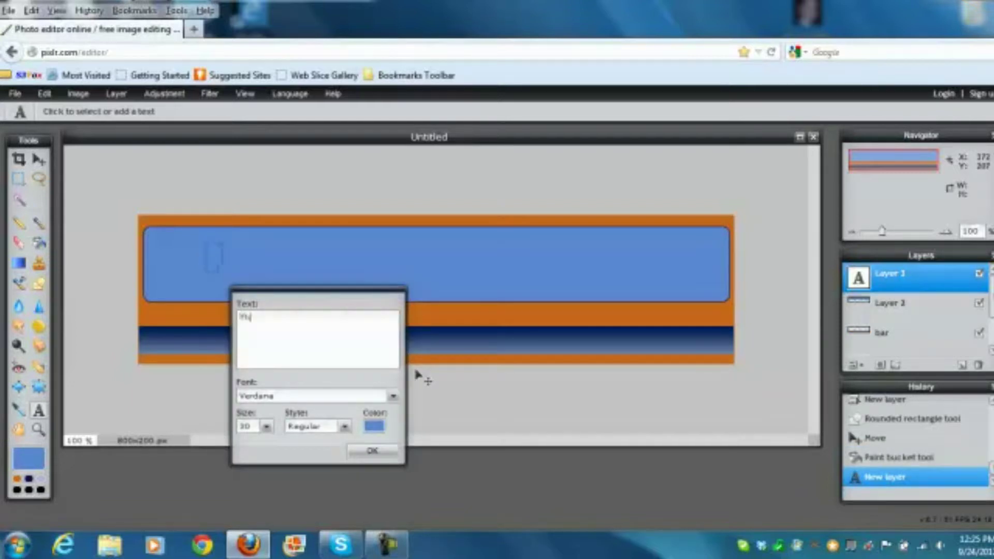
{"action": "type", "text": "is Is A Header Text"}
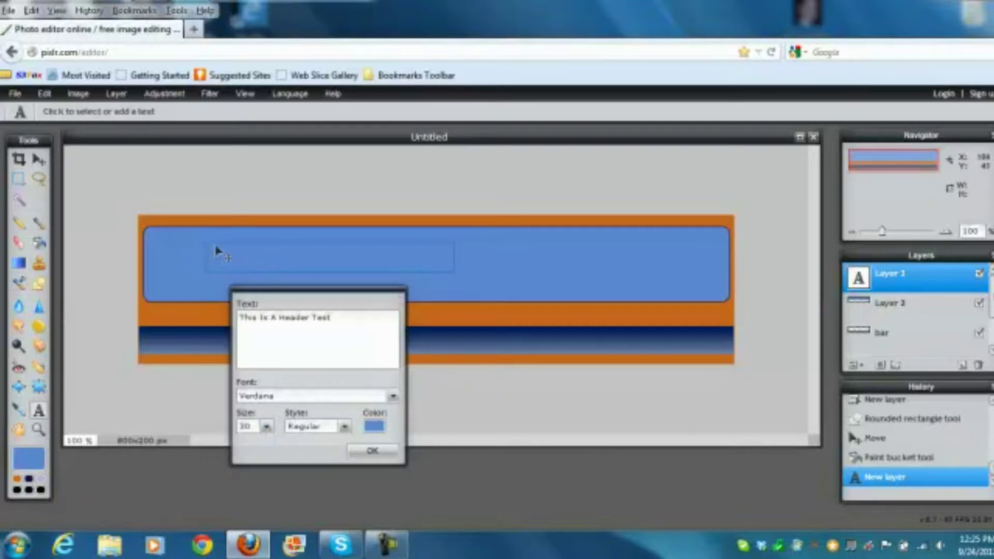
{"action": "left_click", "coordinate": [267, 427]}
{"action": "left_click_drag", "start_coordinate": [212, 440], "coordinate": [232, 446]}
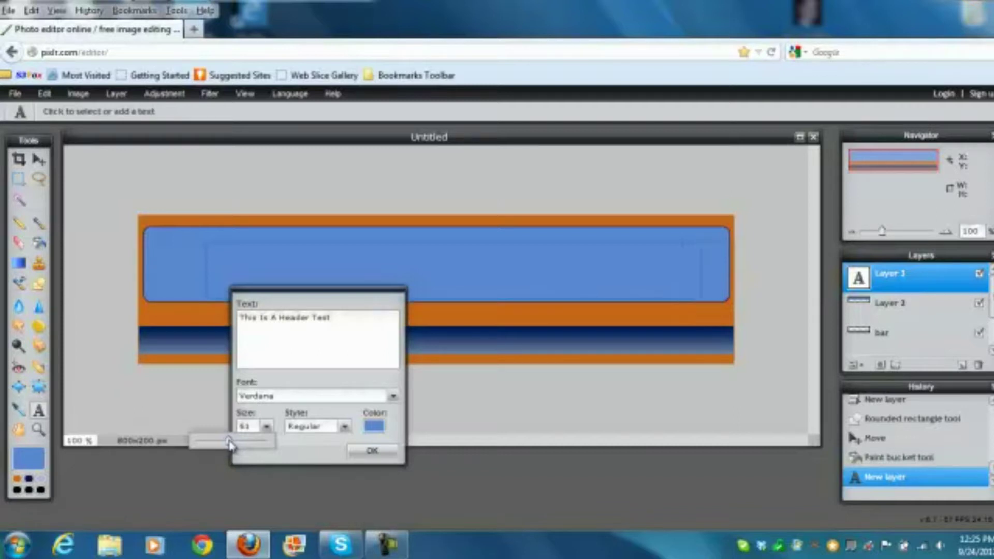
Step: Set the header text's color to the dark orange-red b33000
{"action": "left_click", "coordinate": [374, 426]}
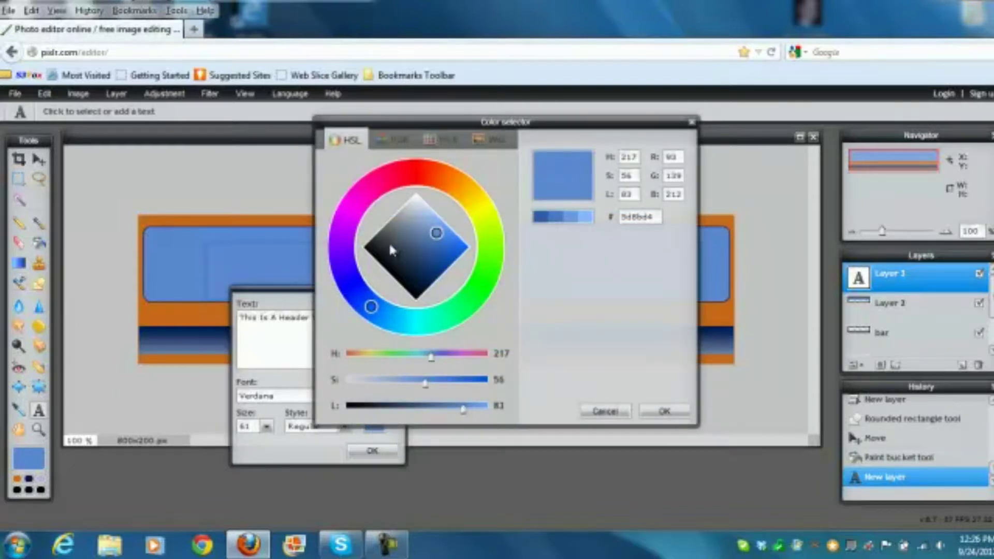
{"action": "left_click", "coordinate": [442, 178]}
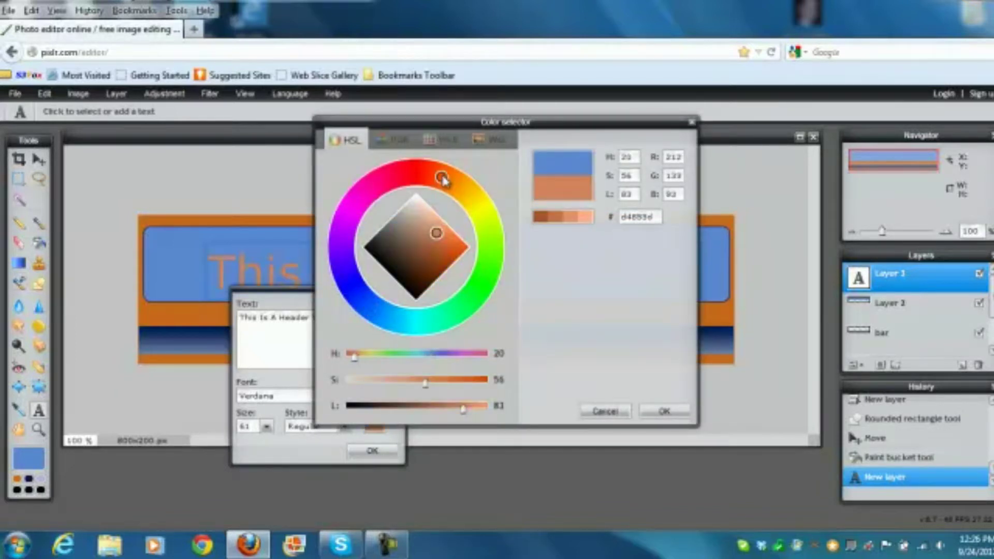
{"action": "left_click", "coordinate": [439, 261]}
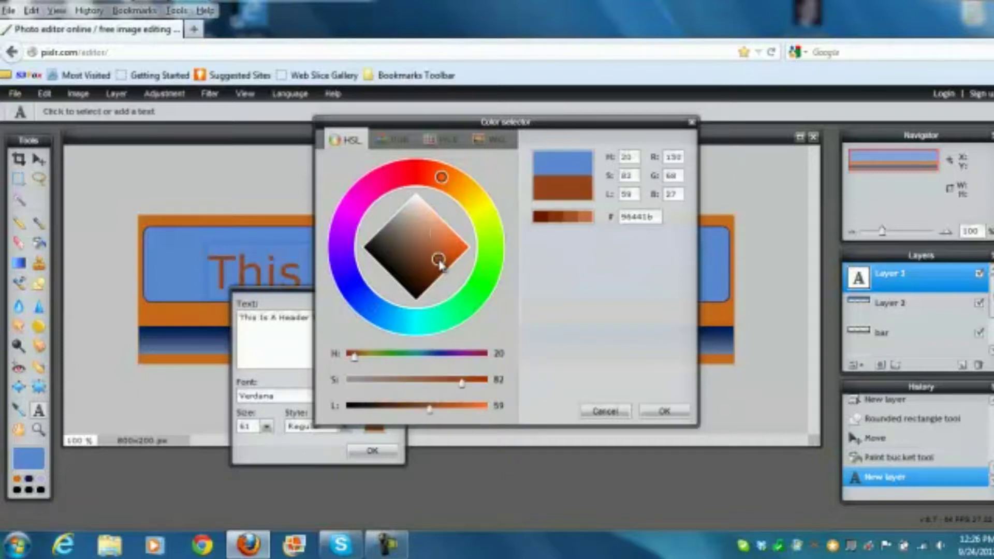
{"action": "mouse_move", "coordinate": [451, 244]}
{"action": "left_mouse_down"}
{"action": "mouse_move", "coordinate": [445, 233]}
{"action": "mouse_move", "coordinate": [459, 252]}
{"action": "left_mouse_up"}
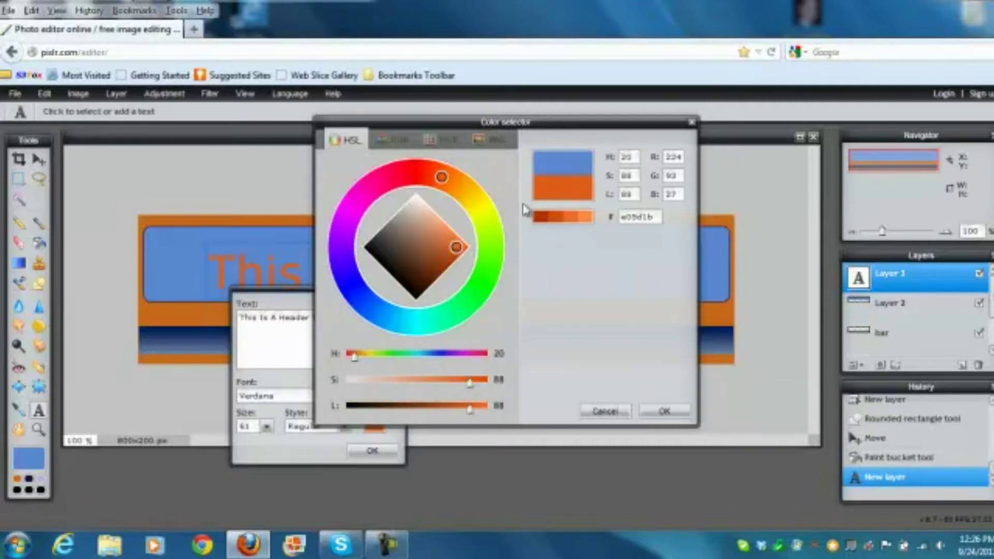
{"action": "left_click", "coordinate": [542, 220]}
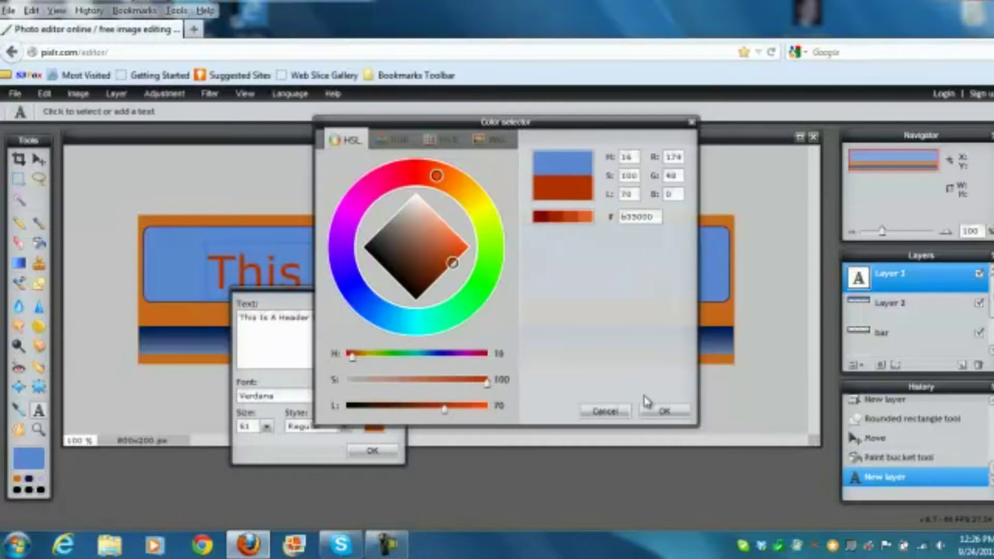
{"action": "left_click", "coordinate": [665, 411]}
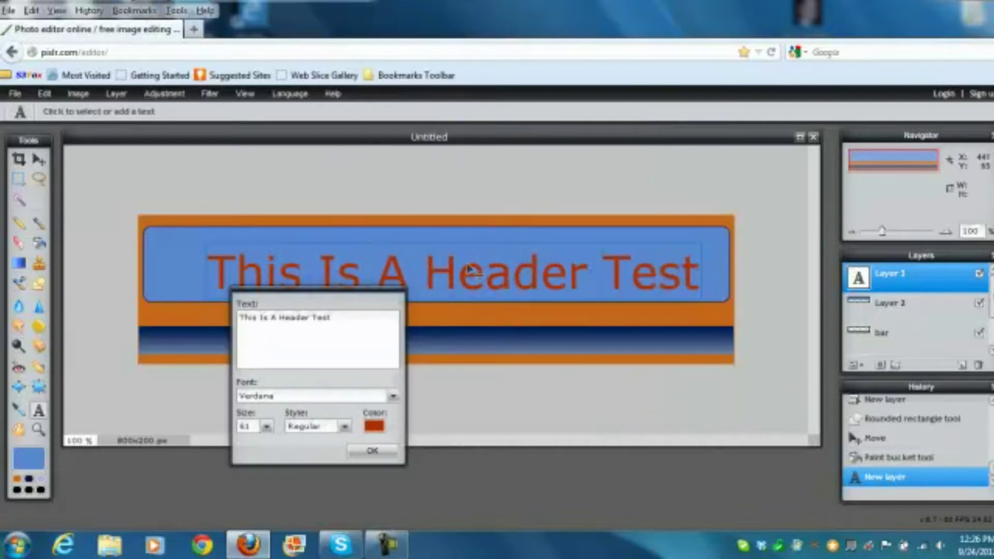
Step: Shift the header text slightly up and left within the blue rectangle and set its font to Kozuka Mincho Pro H
{"action": "left_click_drag", "start_coordinate": [492, 278], "coordinate": [472, 268]}
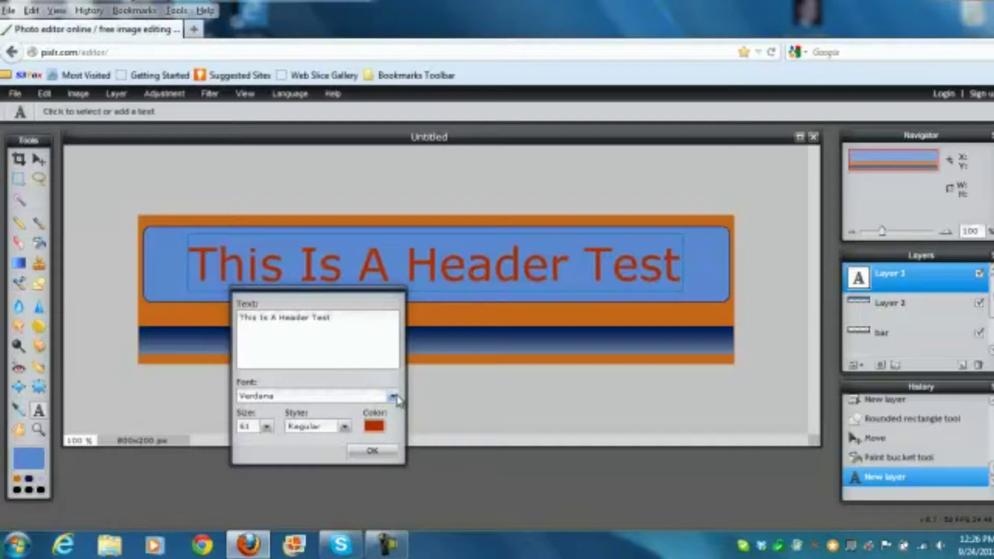
{"action": "left_click", "coordinate": [393, 397]}
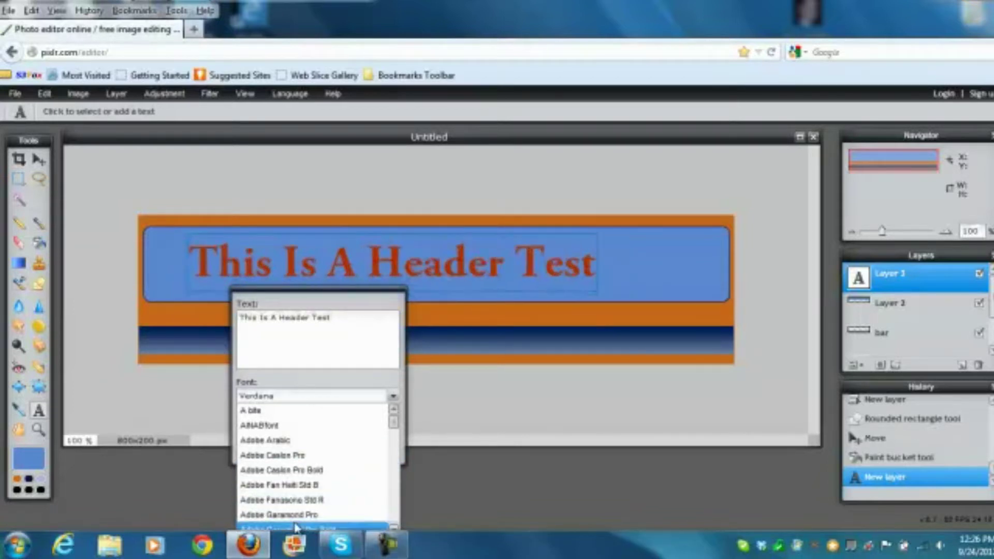
{"action": "left_click_drag", "start_coordinate": [352, 298], "coordinate": [753, 170]}
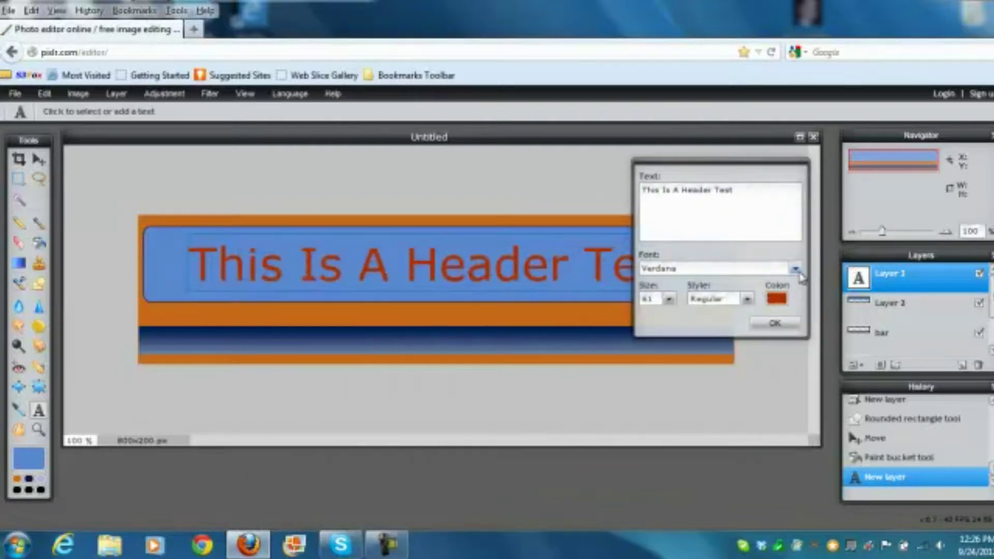
{"action": "left_click", "coordinate": [794, 269]}
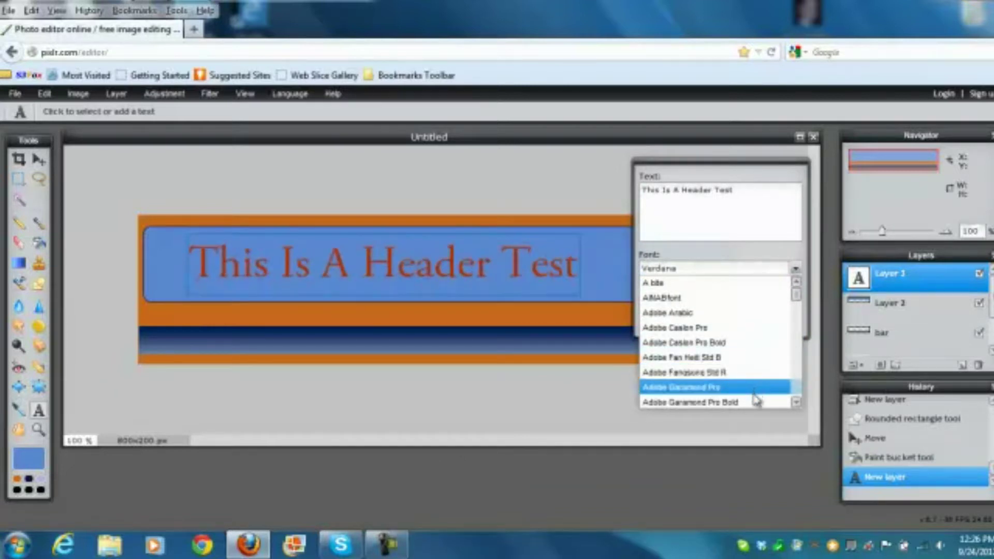
{"action": "scroll", "coordinate": [796, 402], "scroll_direction": "down", "scroll_amount": 10}
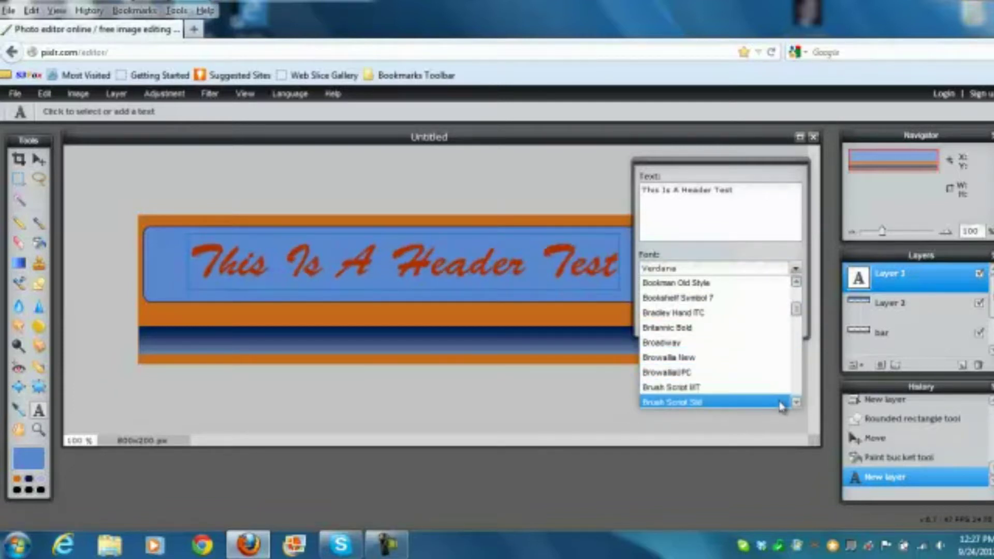
{"action": "left_click", "coordinate": [796, 402]}
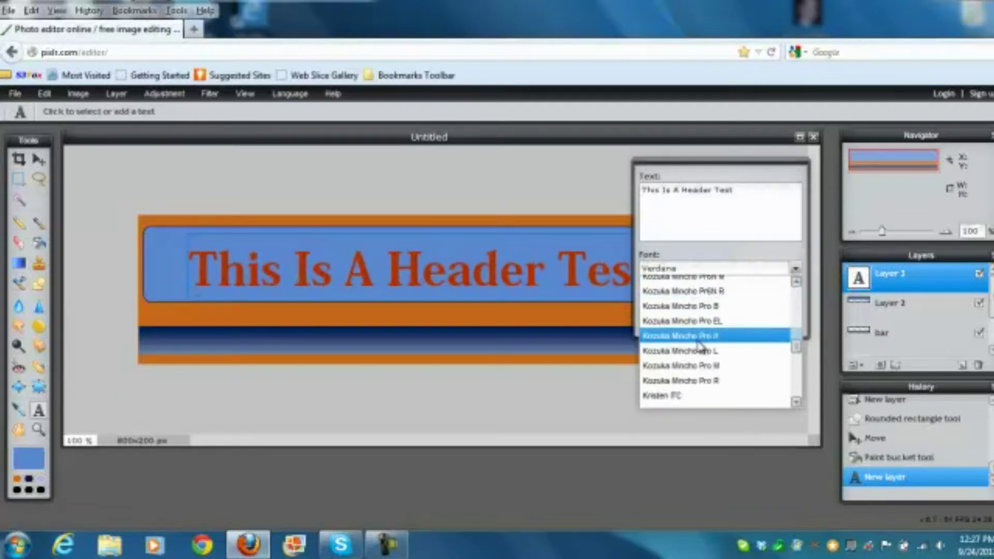
{"action": "left_click", "coordinate": [697, 341]}
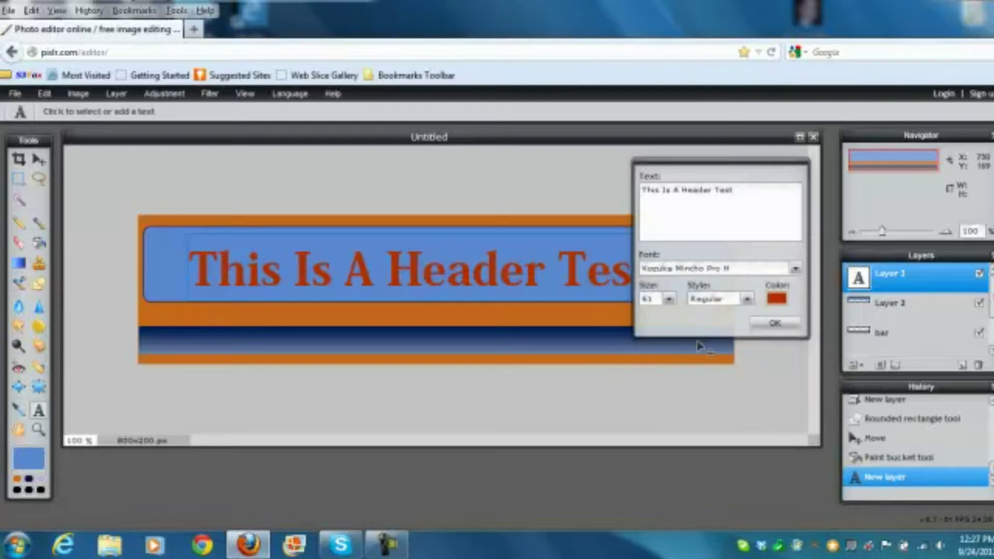
Step: Change the header text's color to the very dark navy 0c0721
{"action": "left_click", "coordinate": [776, 300]}
{"action": "left_click", "coordinate": [377, 243]}
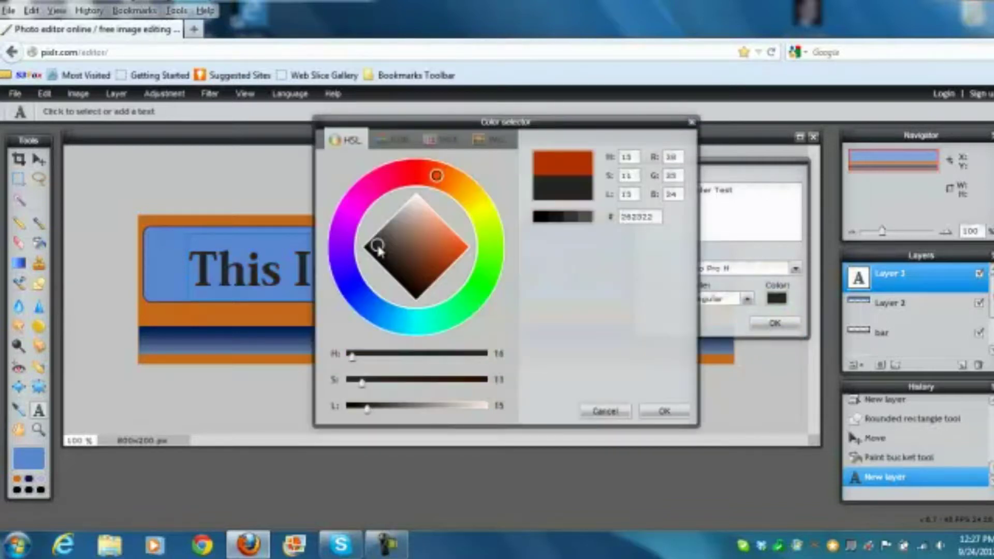
{"action": "left_click", "coordinate": [384, 259]}
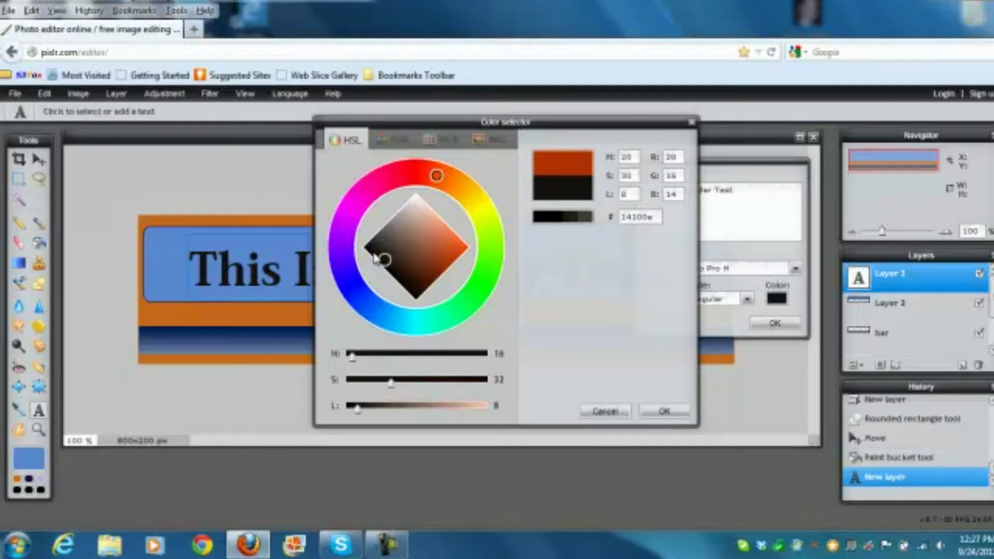
{"action": "left_click", "coordinate": [350, 274]}
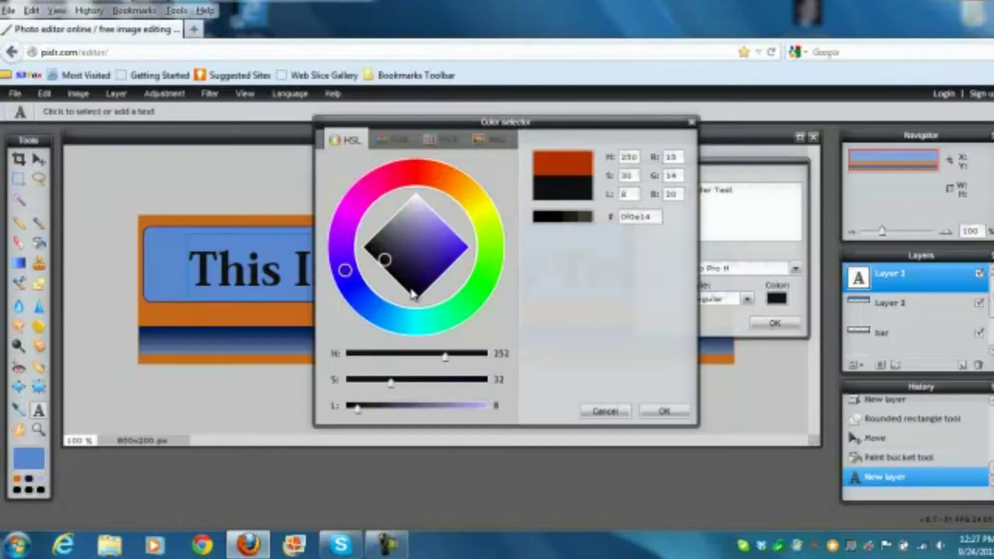
{"action": "left_click", "coordinate": [424, 277]}
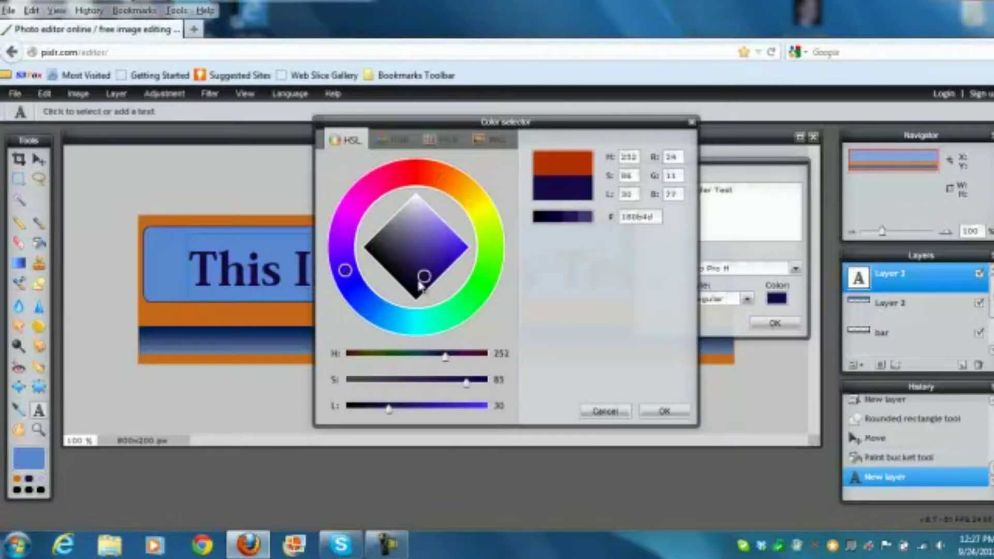
{"action": "left_click", "coordinate": [413, 283]}
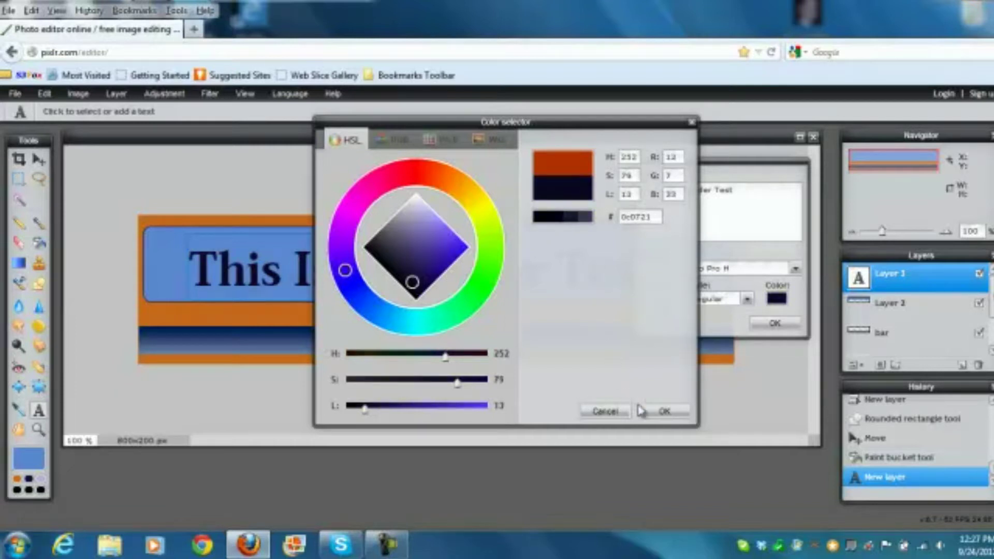
{"action": "left_click", "coordinate": [663, 413]}
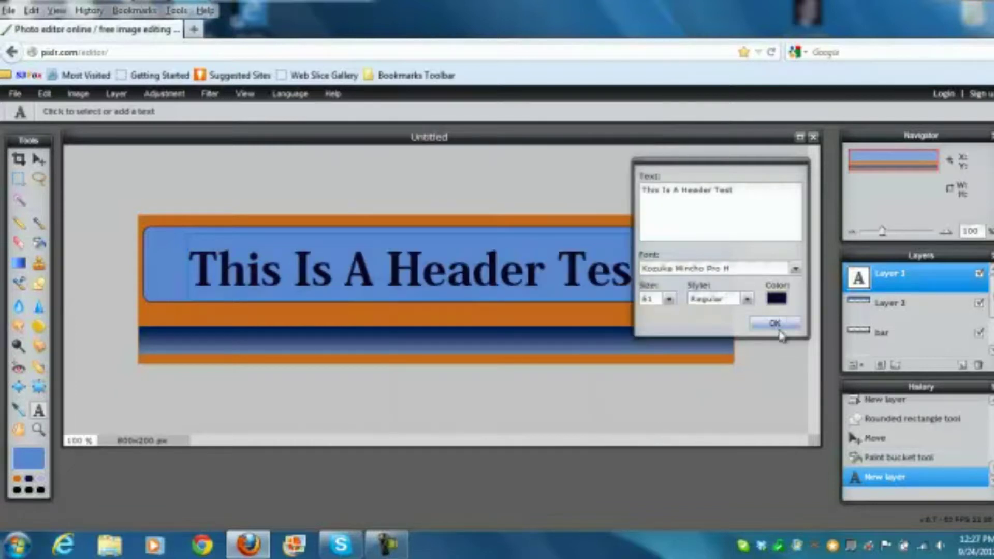
Step: Set the header text's style to Bold/Italic and shift the text slightly up and right within the blue rectangle
{"action": "left_click", "coordinate": [746, 304]}
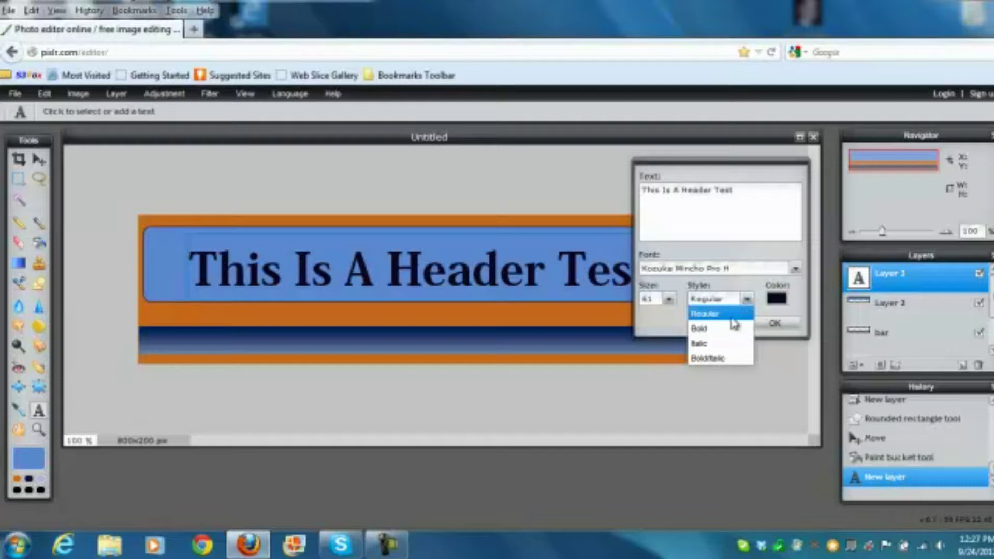
{"action": "left_click", "coordinate": [723, 330]}
{"action": "left_click", "coordinate": [747, 299]}
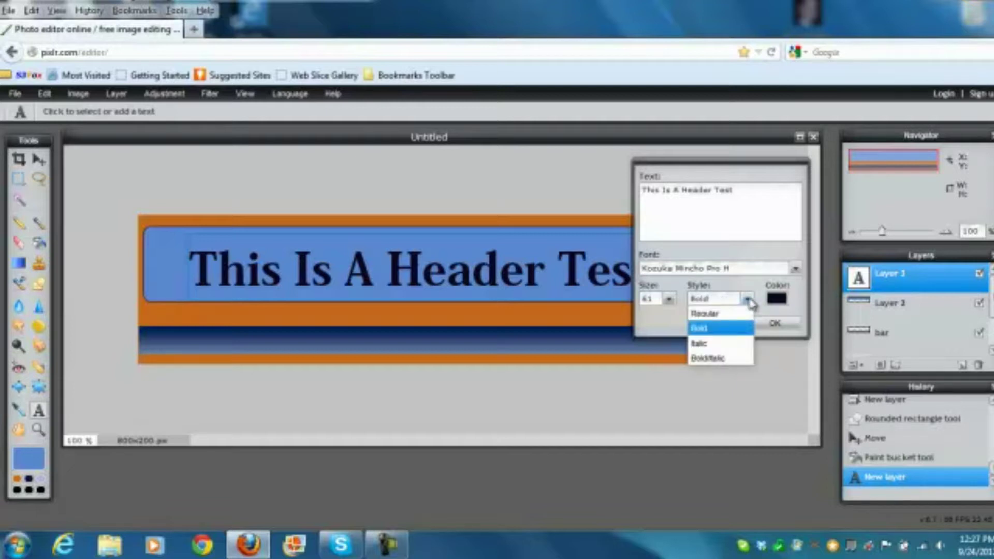
{"action": "left_click", "coordinate": [719, 360]}
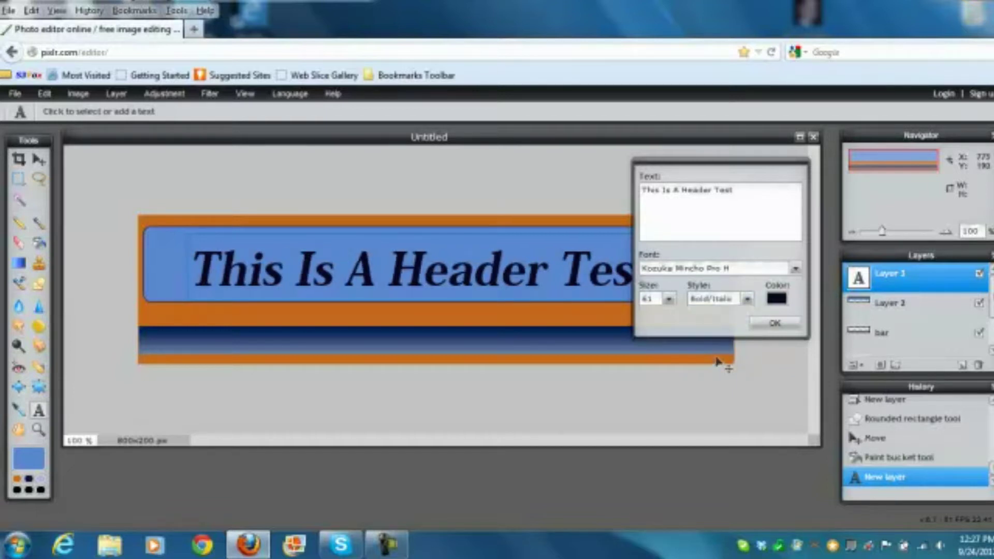
{"action": "left_click", "coordinate": [746, 300]}
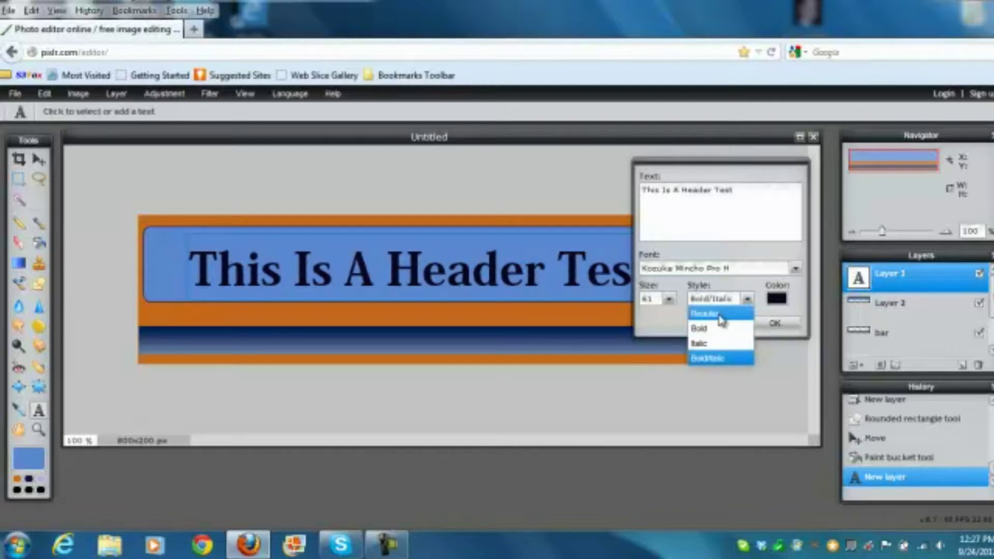
{"action": "left_click", "coordinate": [714, 358]}
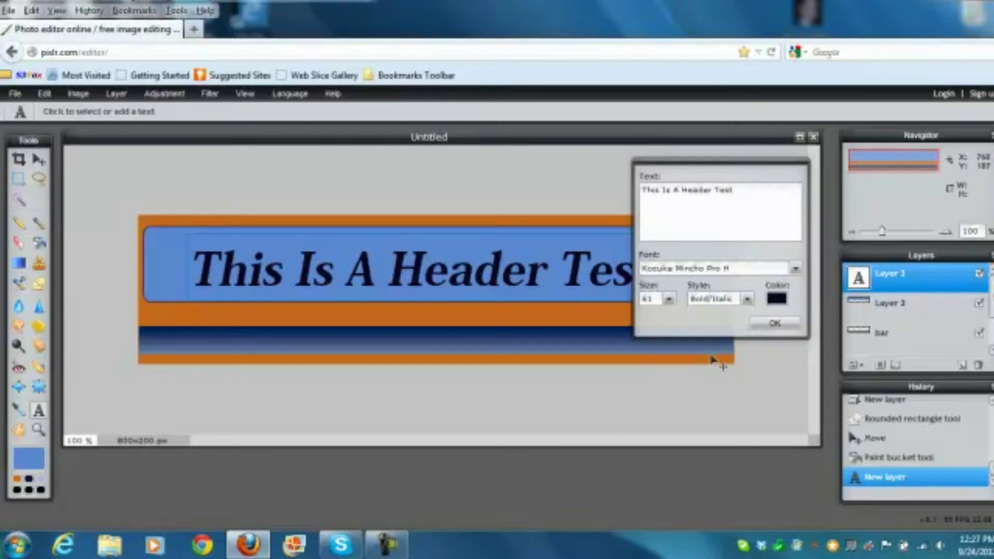
{"action": "left_click", "coordinate": [771, 325]}
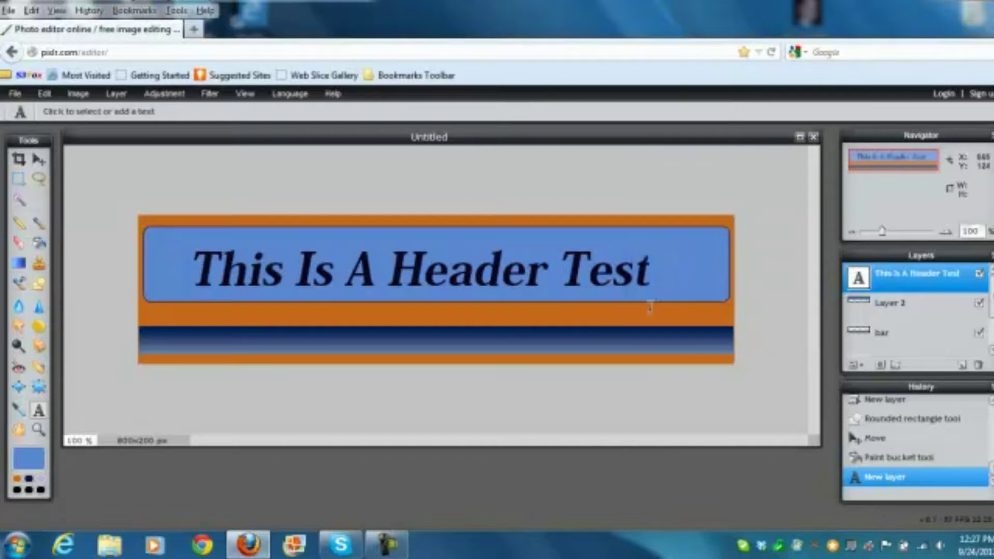
{"action": "left_click", "coordinate": [38, 160]}
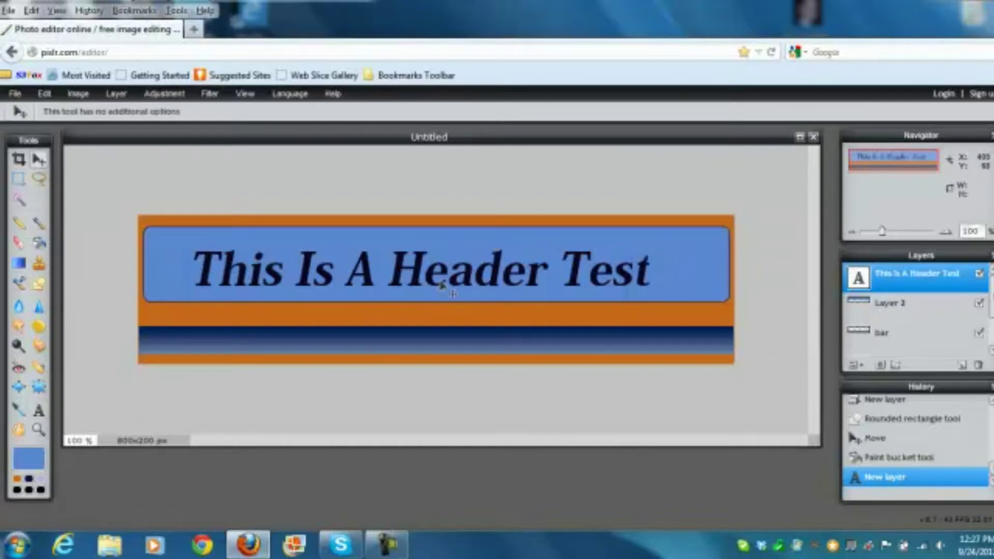
{"action": "left_click_drag", "start_coordinate": [449, 275], "coordinate": [463, 269]}
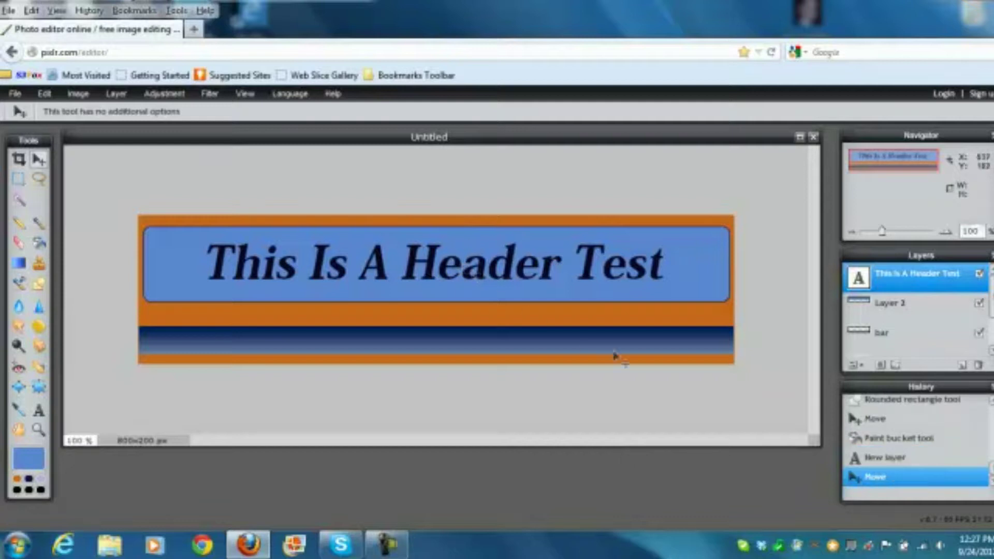
Step: Rename the blue rounded rectangle's layer to "Blue Shape" and open its layer styles with the banner left in view
{"action": "scroll", "coordinate": [990, 311], "scroll_direction": "down", "scroll_amount": 2}
{"action": "left_click", "coordinate": [918, 306]}
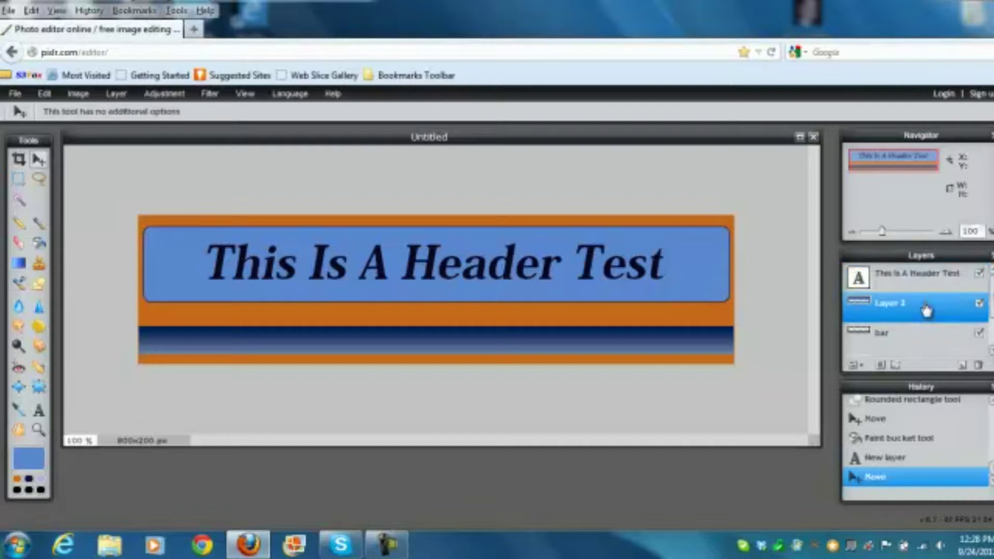
{"action": "double_click", "coordinate": [892, 306]}
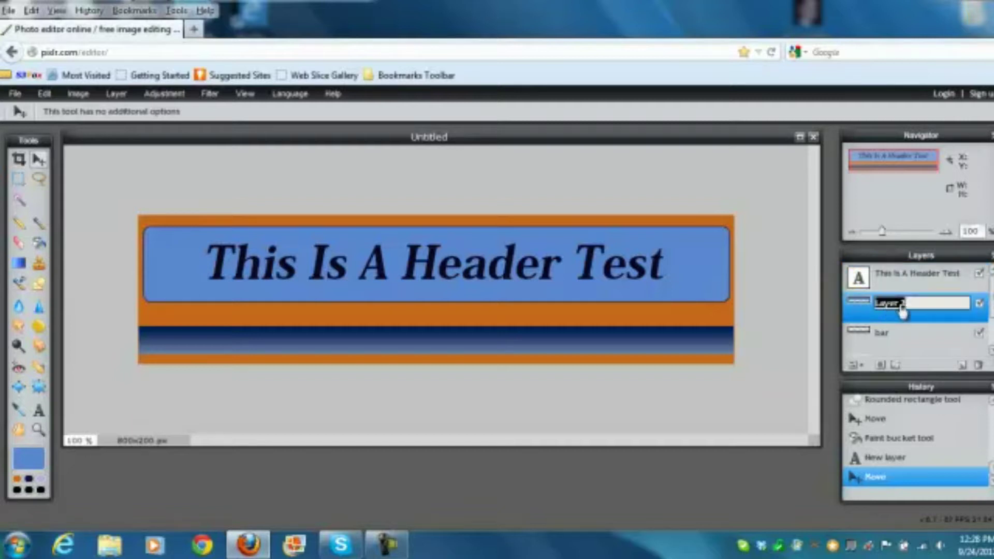
{"action": "key", "text": "BackSpace"}
{"action": "left_click", "coordinate": [869, 318]}
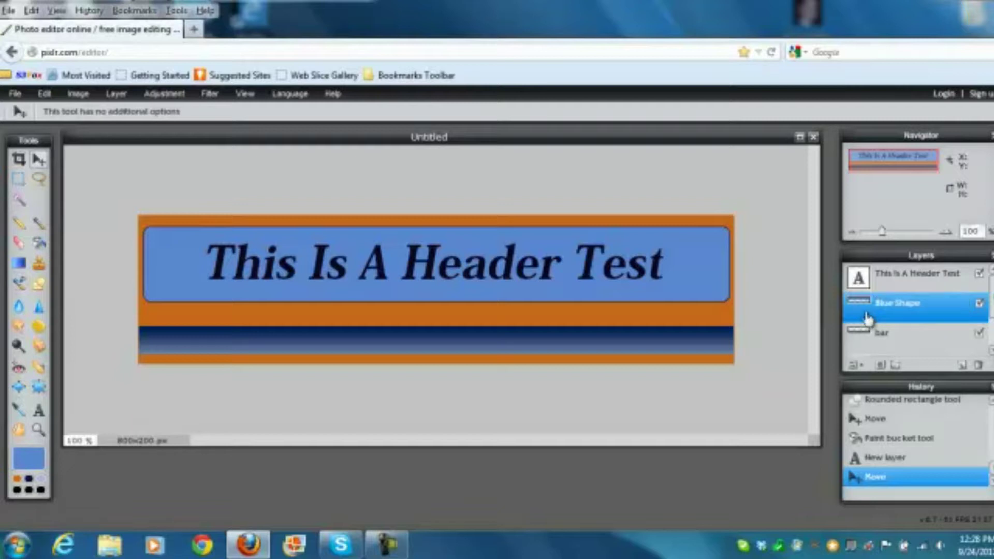
{"action": "left_click", "coordinate": [896, 366]}
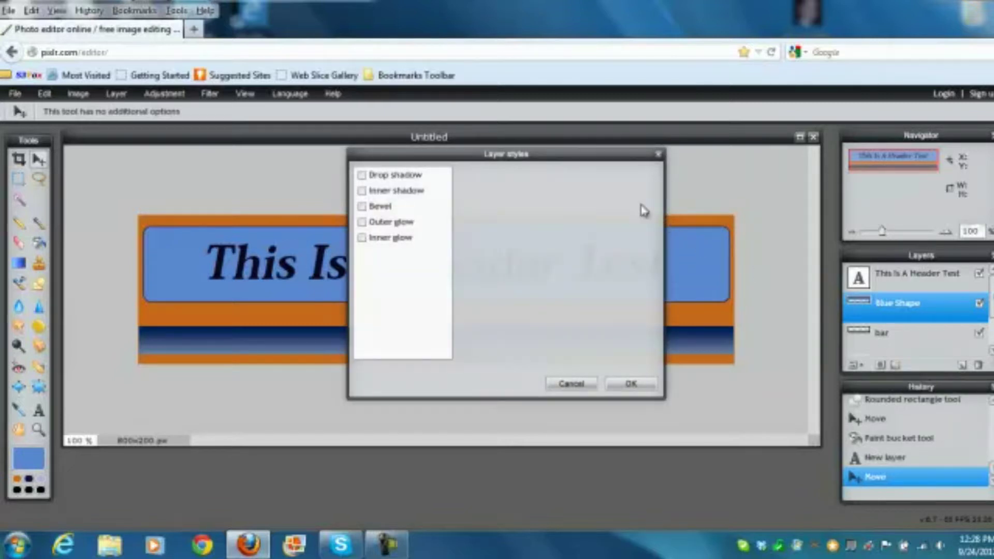
{"action": "left_click_drag", "start_coordinate": [582, 162], "coordinate": [627, 332]}
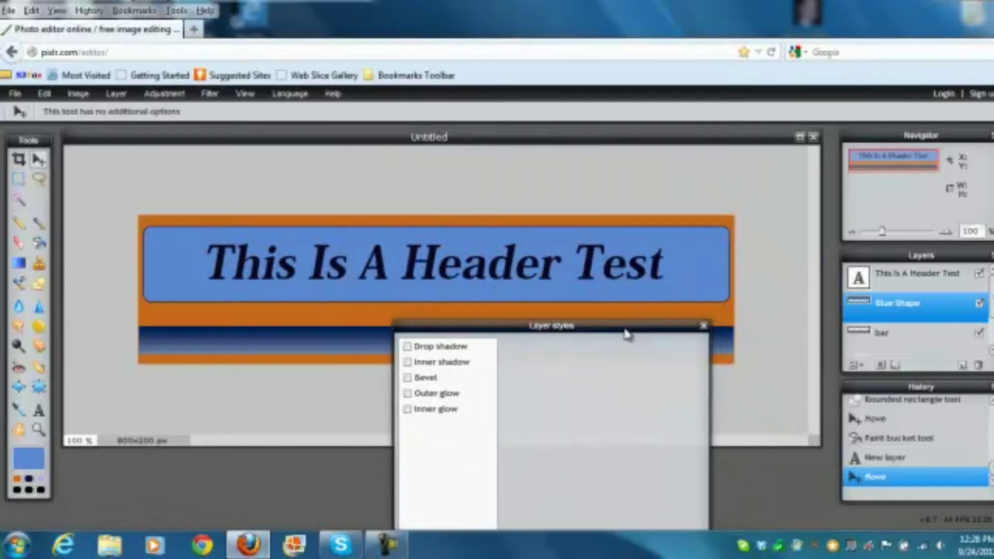
Step: Try the drop shadow, inner shadow, bevel and outer glow styles one at a time on the Blue Shape layer
{"action": "left_click", "coordinate": [408, 347]}
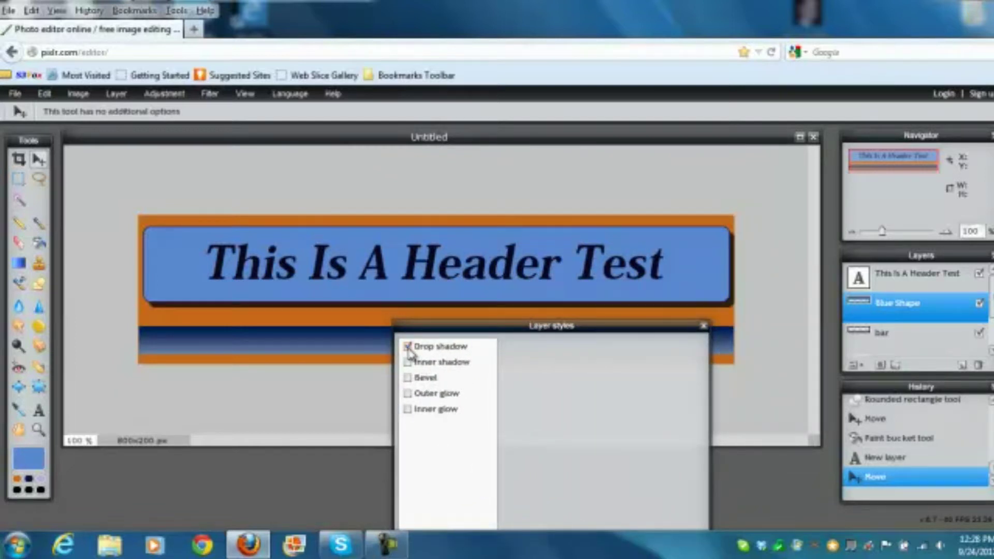
{"action": "left_click", "coordinate": [407, 346]}
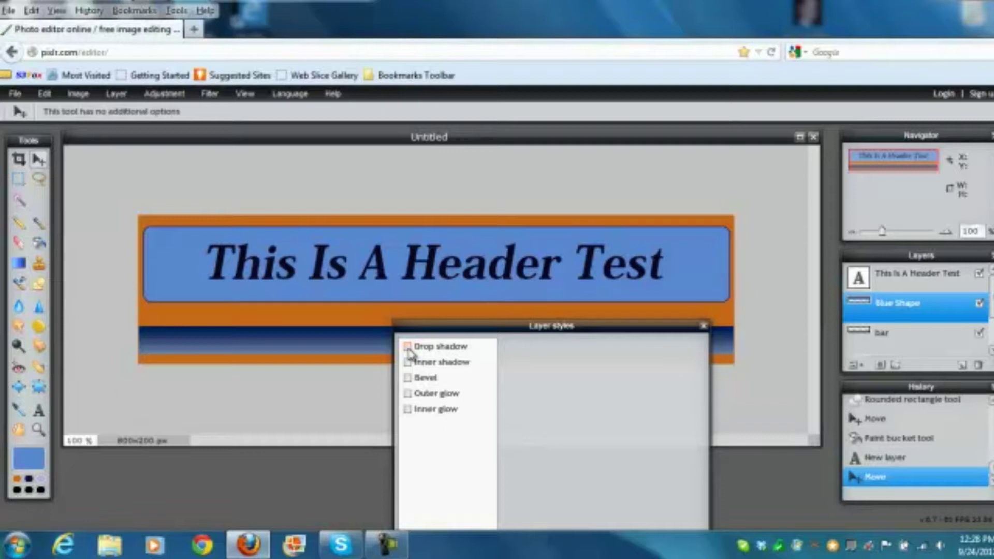
{"action": "left_click", "coordinate": [409, 362]}
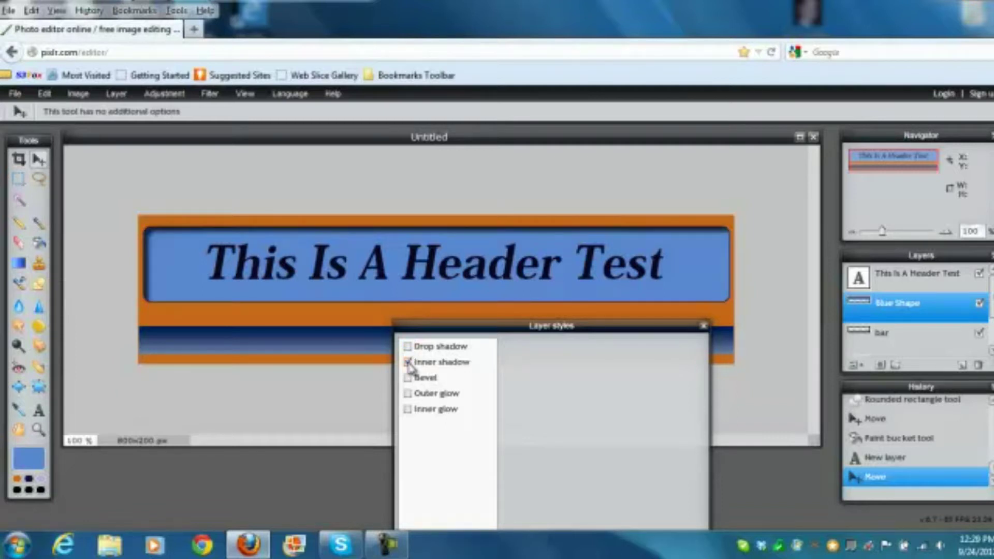
{"action": "left_click", "coordinate": [408, 363]}
{"action": "left_click", "coordinate": [408, 379]}
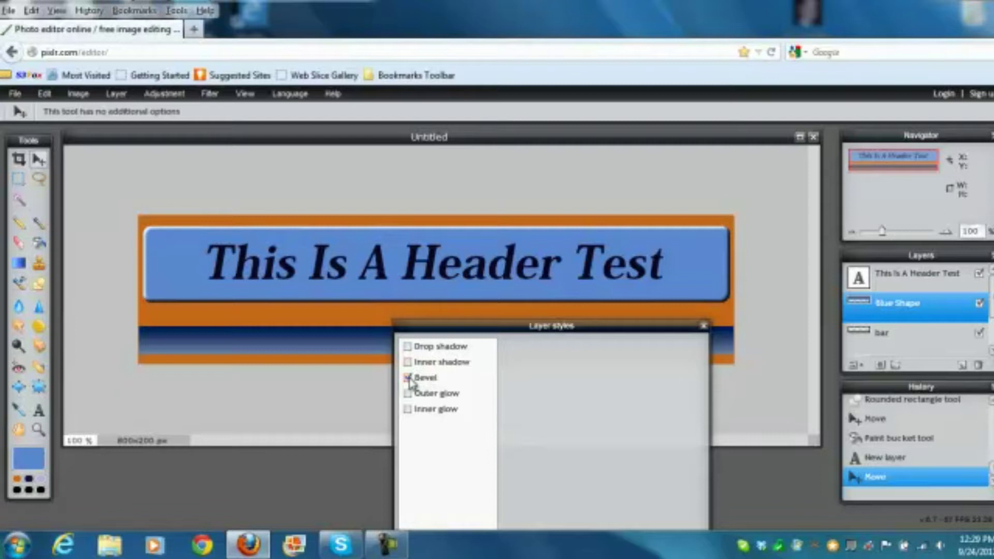
{"action": "left_click", "coordinate": [409, 378]}
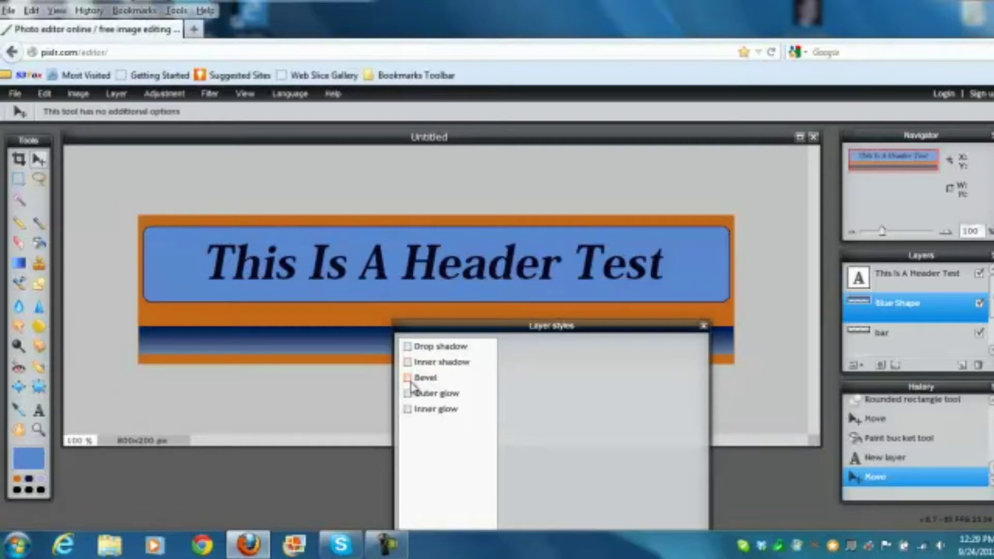
{"action": "left_click", "coordinate": [408, 394]}
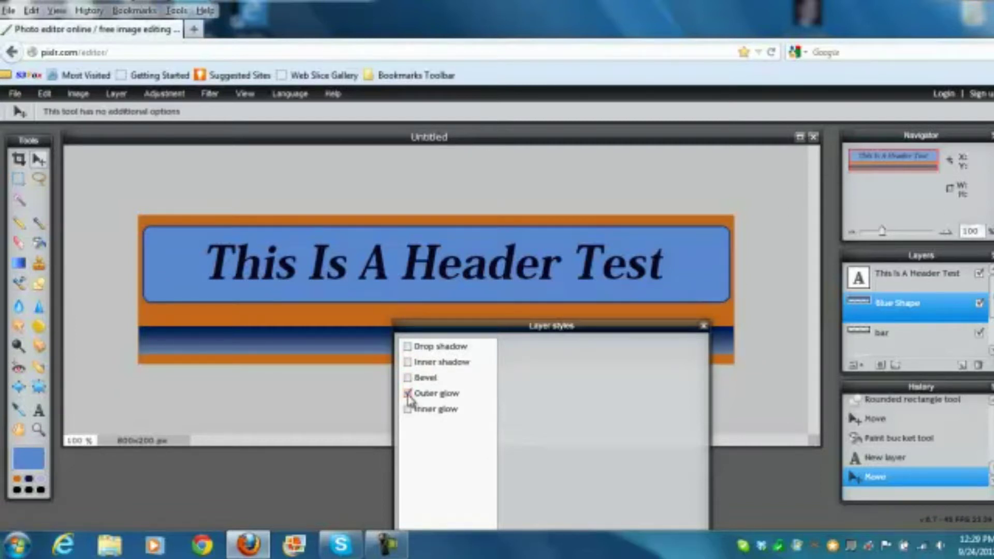
{"action": "left_click", "coordinate": [409, 393]}
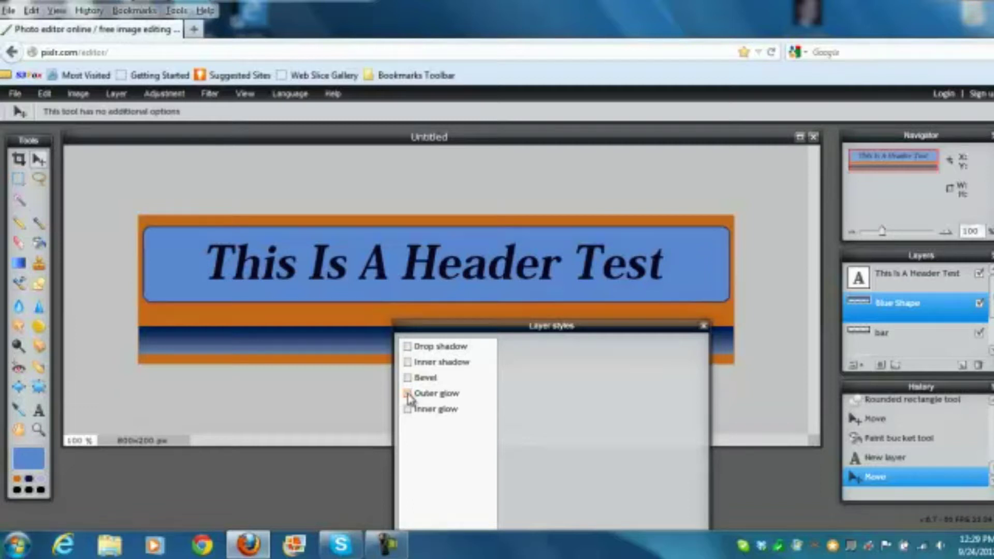
Step: Add an inner glow to the Blue Shape layer with size 20, opacity 100 and the dark navy color 142038
{"action": "left_click", "coordinate": [409, 409]}
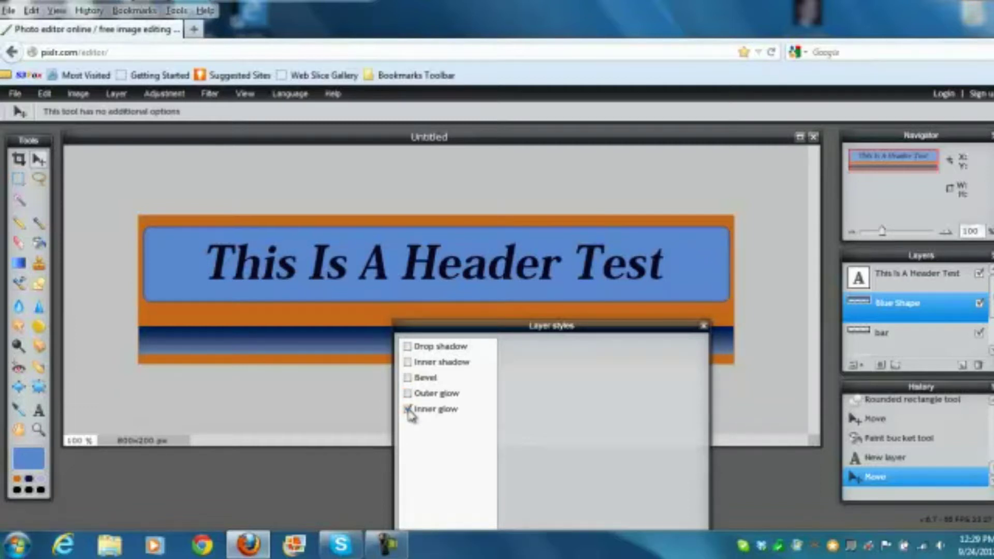
{"action": "left_click_drag", "start_coordinate": [489, 331], "coordinate": [195, 252]}
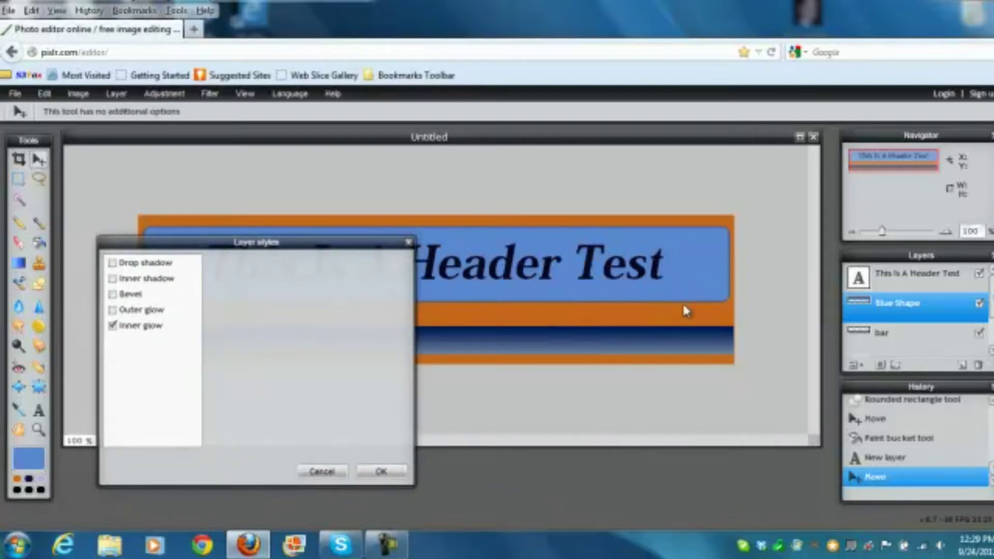
{"action": "left_click", "coordinate": [145, 331]}
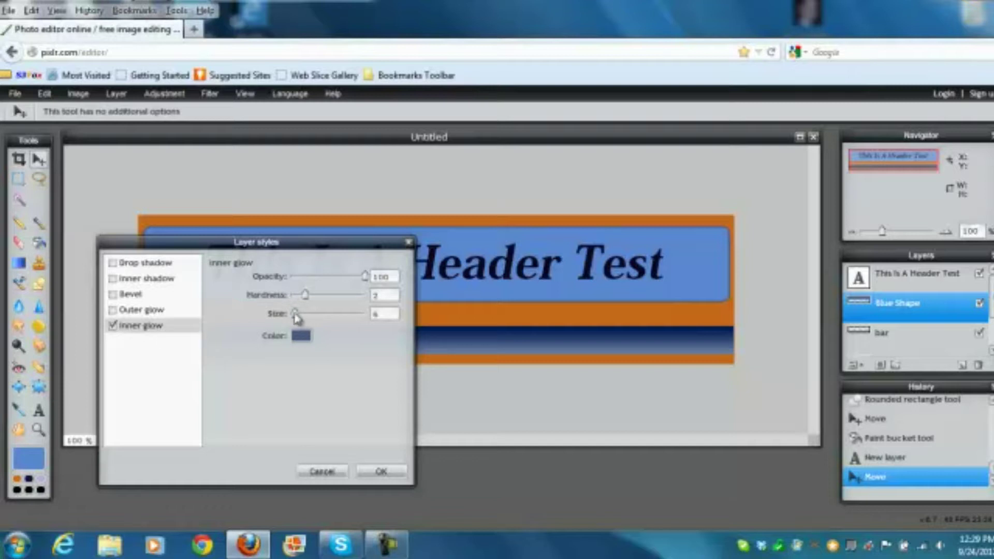
{"action": "left_click_drag", "start_coordinate": [296, 313], "coordinate": [313, 300]}
{"action": "mouse_move", "coordinate": [365, 276]}
{"action": "left_mouse_down"}
{"action": "mouse_move", "coordinate": [314, 277]}
{"action": "mouse_move", "coordinate": [368, 282]}
{"action": "left_mouse_up"}
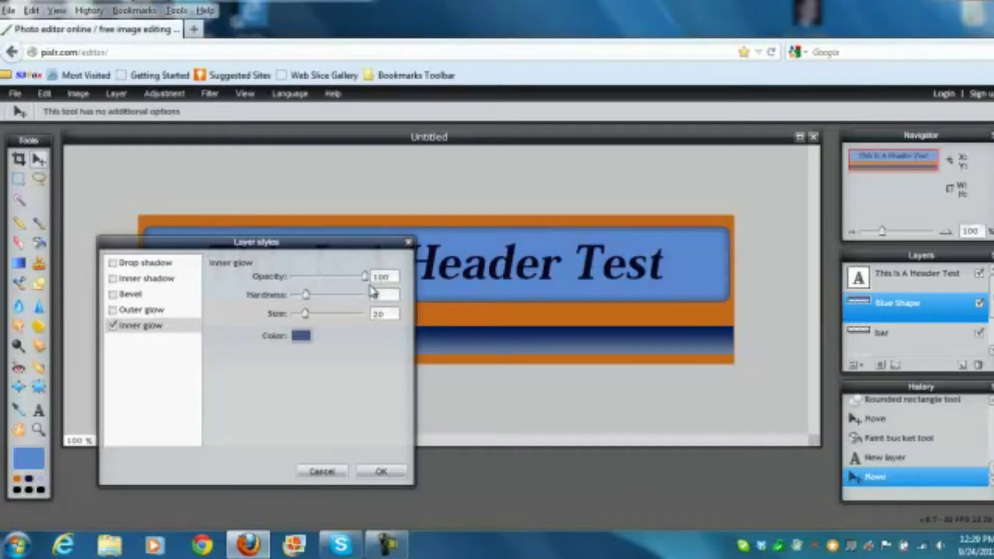
{"action": "left_click", "coordinate": [303, 337]}
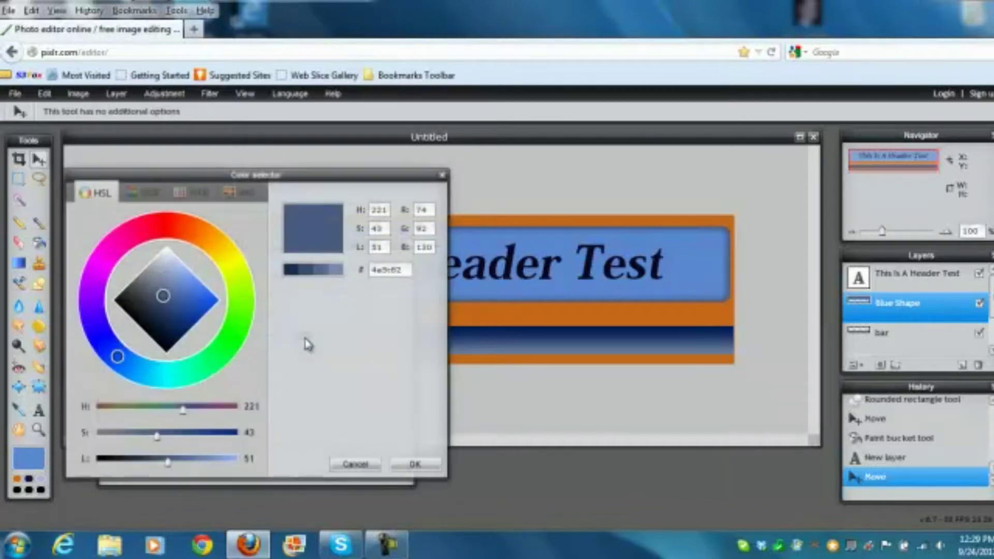
{"action": "left_click", "coordinate": [159, 321]}
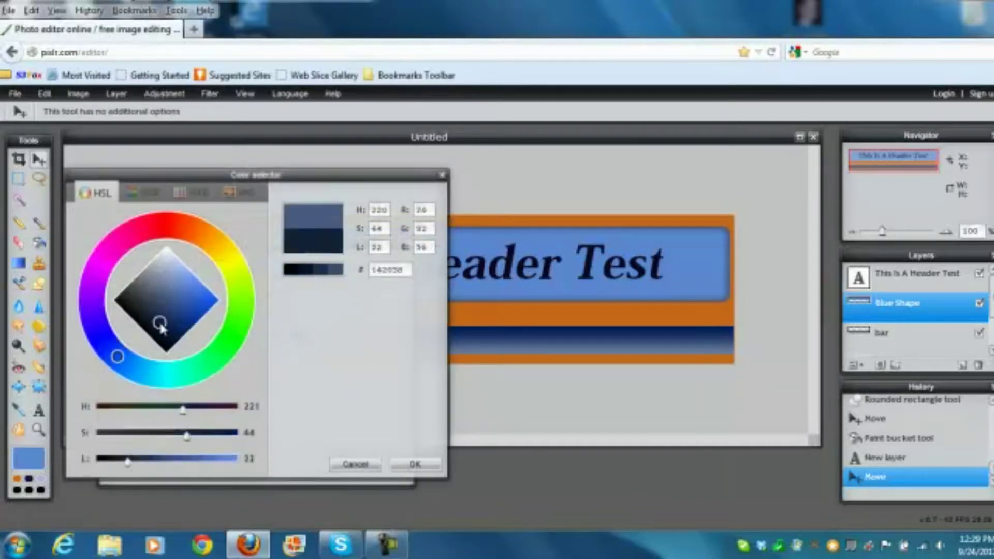
{"action": "left_click", "coordinate": [419, 465]}
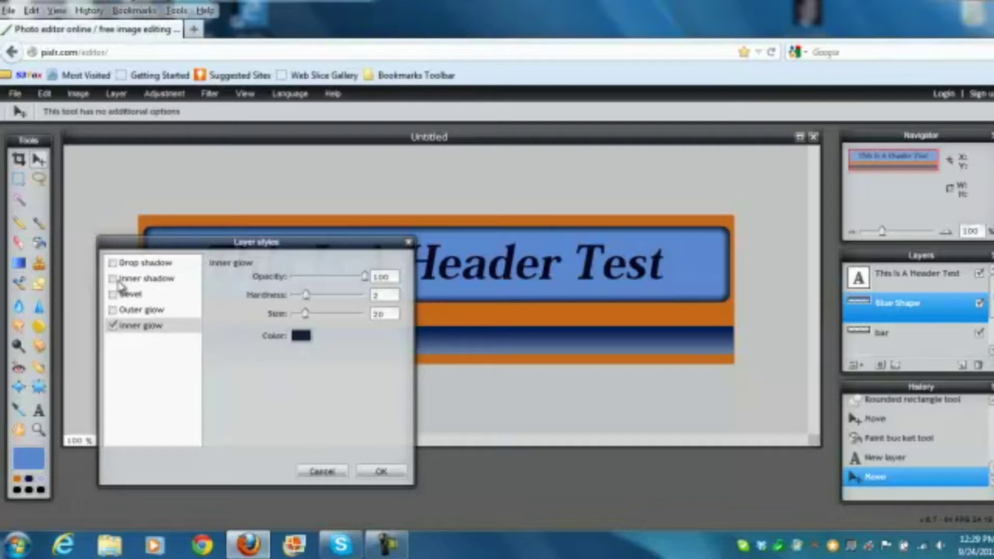
Step: Add a drop shadow to the Blue Shape layer with opacity 57, distance 7, size 4 and angle -48, and apply the styles
{"action": "left_click", "coordinate": [142, 264]}
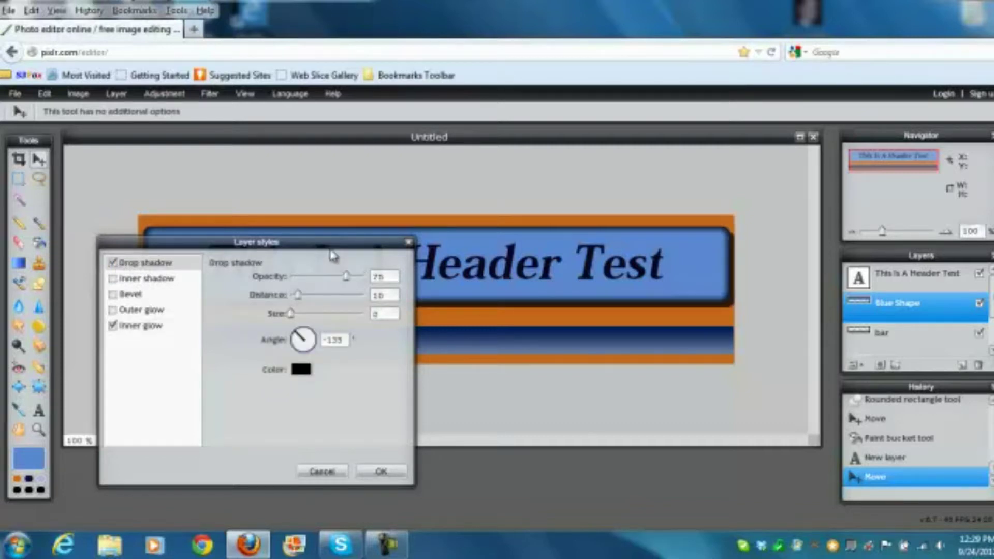
{"action": "left_click_drag", "start_coordinate": [345, 277], "coordinate": [296, 319]}
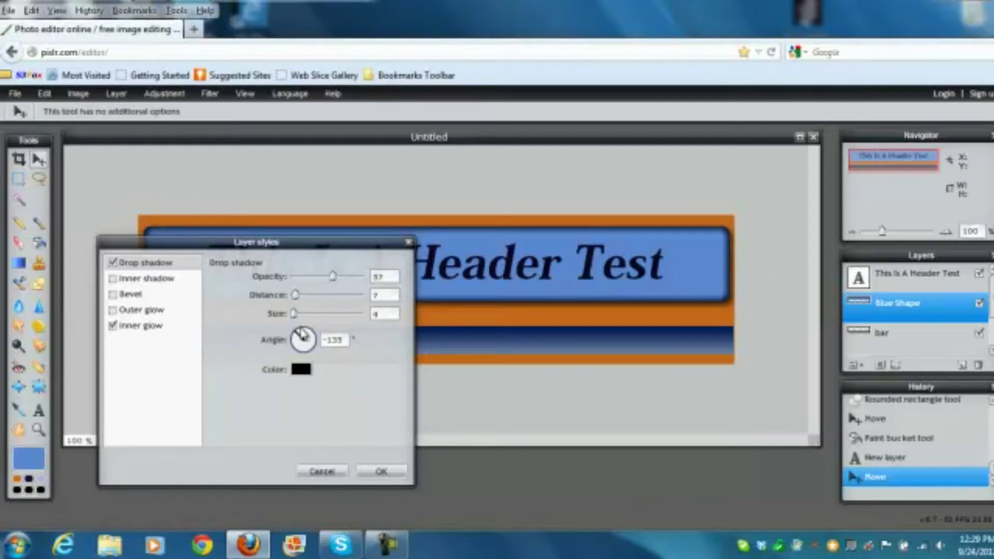
{"action": "left_click_drag", "start_coordinate": [297, 339], "coordinate": [313, 338]}
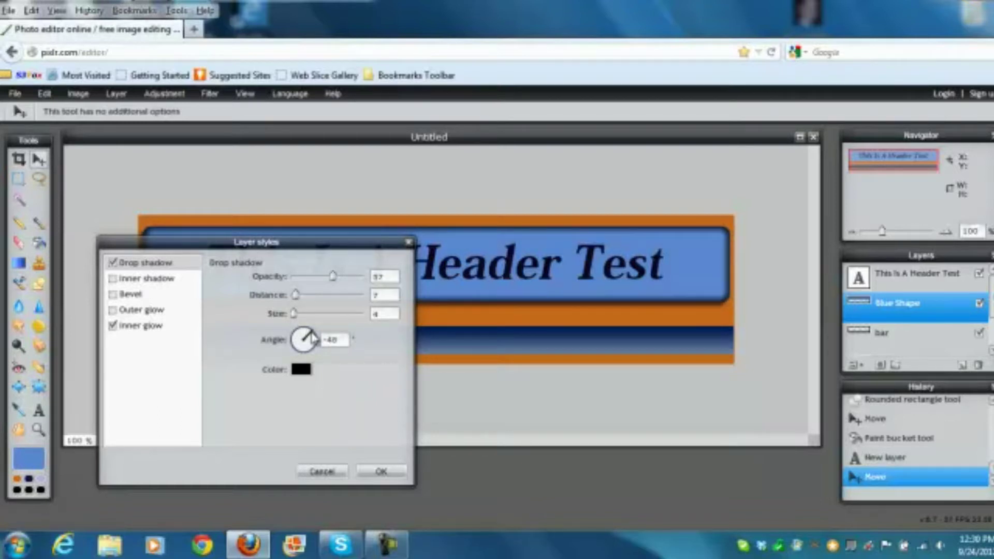
{"action": "left_click", "coordinate": [380, 472]}
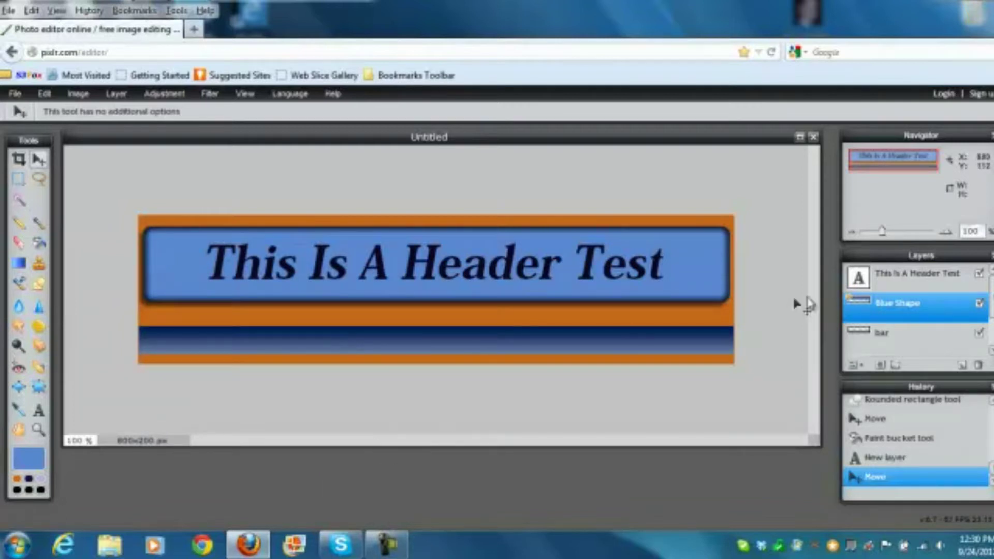
Step: Open the layer styles of the "This Is A Header Test" text layer, keeping the header text in view
{"action": "left_click", "coordinate": [916, 285]}
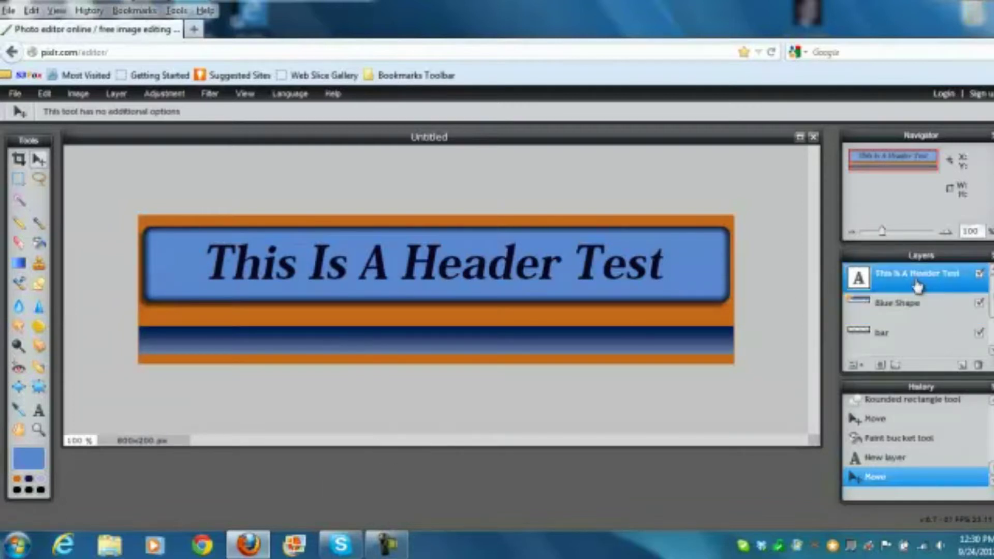
{"action": "left_click", "coordinate": [895, 365]}
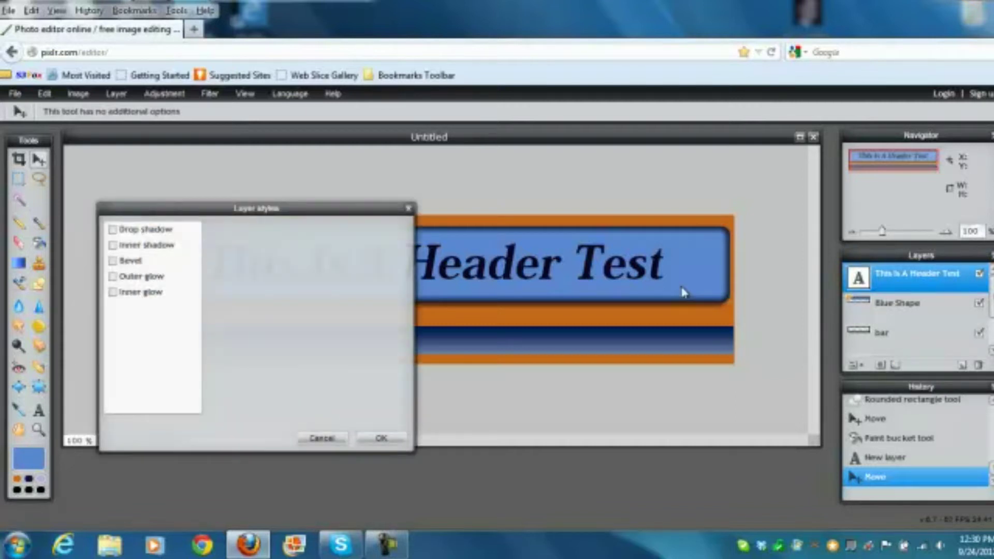
{"action": "left_click_drag", "start_coordinate": [364, 211], "coordinate": [486, 335]}
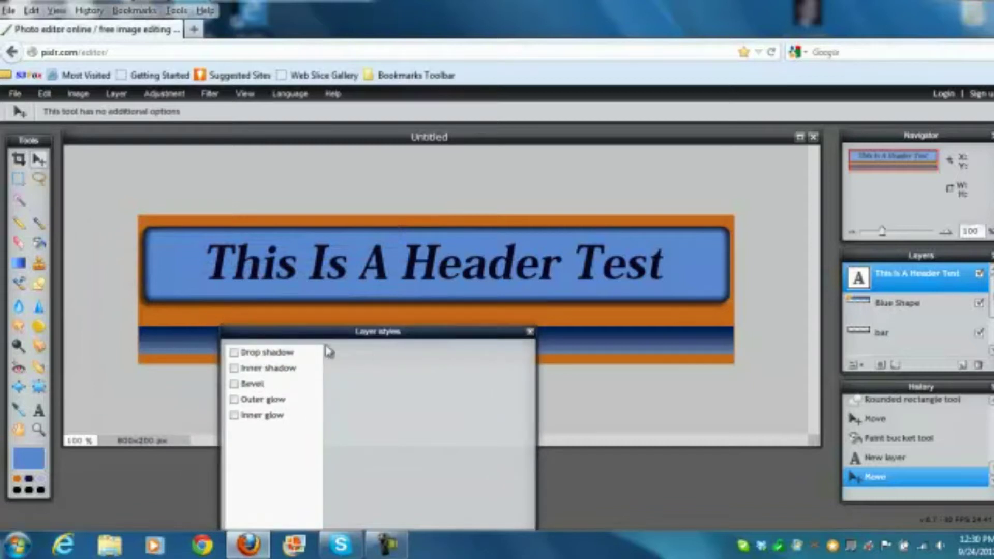
Step: Try the drop shadow, inner shadow, bevel, outer glow and inner glow styles on the header text layer
{"action": "left_click", "coordinate": [234, 353]}
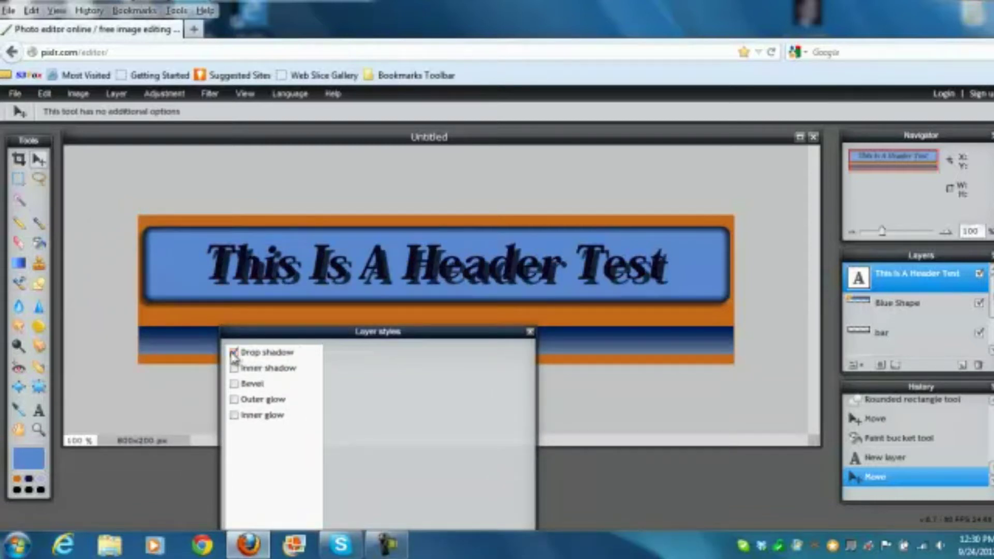
{"action": "left_click", "coordinate": [234, 353]}
{"action": "left_click", "coordinate": [234, 368]}
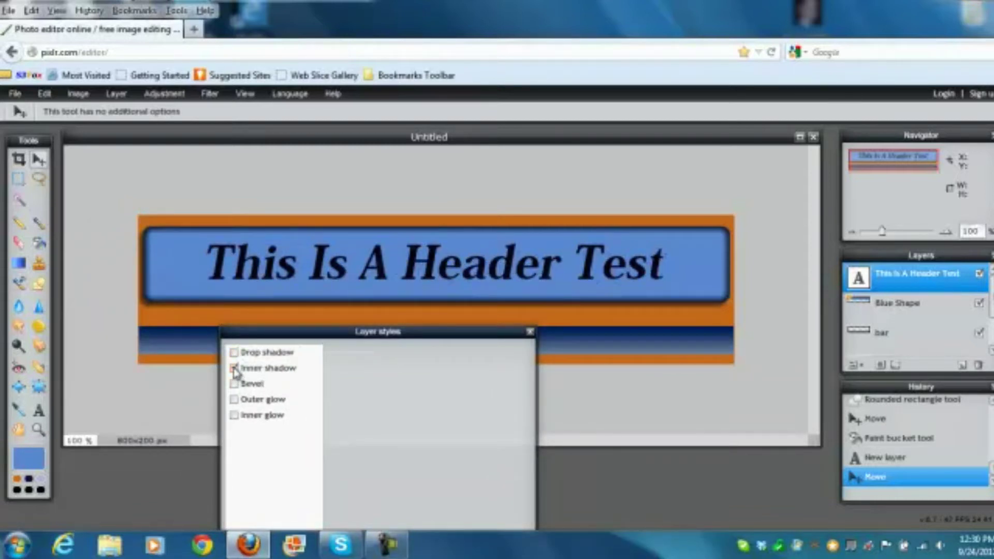
{"action": "left_click", "coordinate": [234, 368]}
{"action": "left_click", "coordinate": [234, 384]}
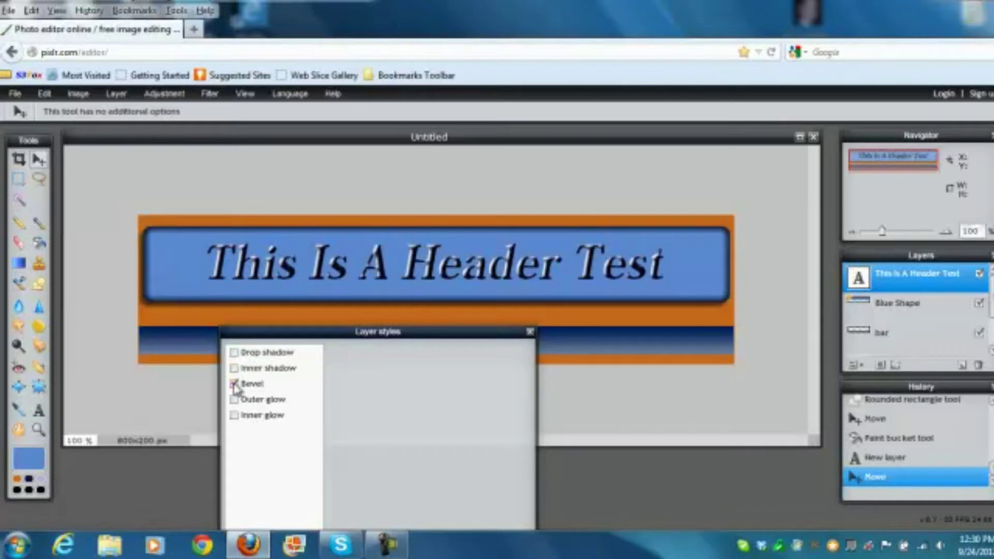
{"action": "left_click", "coordinate": [234, 384]}
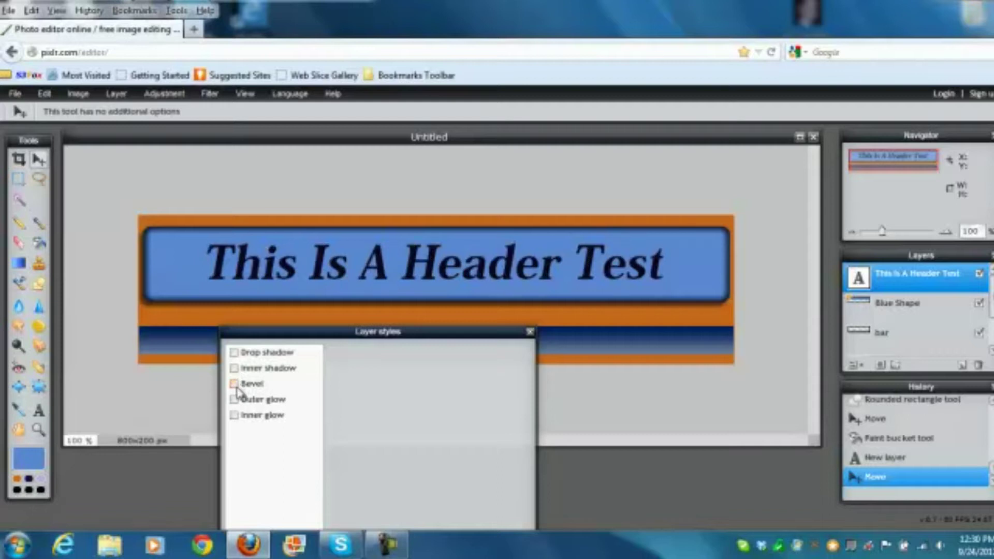
{"action": "left_click", "coordinate": [234, 399]}
{"action": "left_click", "coordinate": [234, 416]}
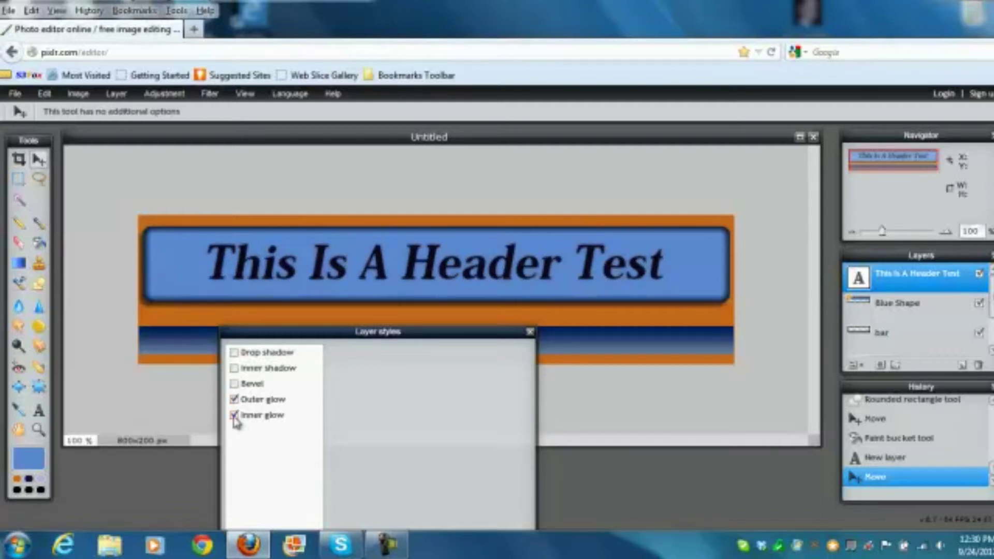
{"action": "left_click", "coordinate": [235, 399]}
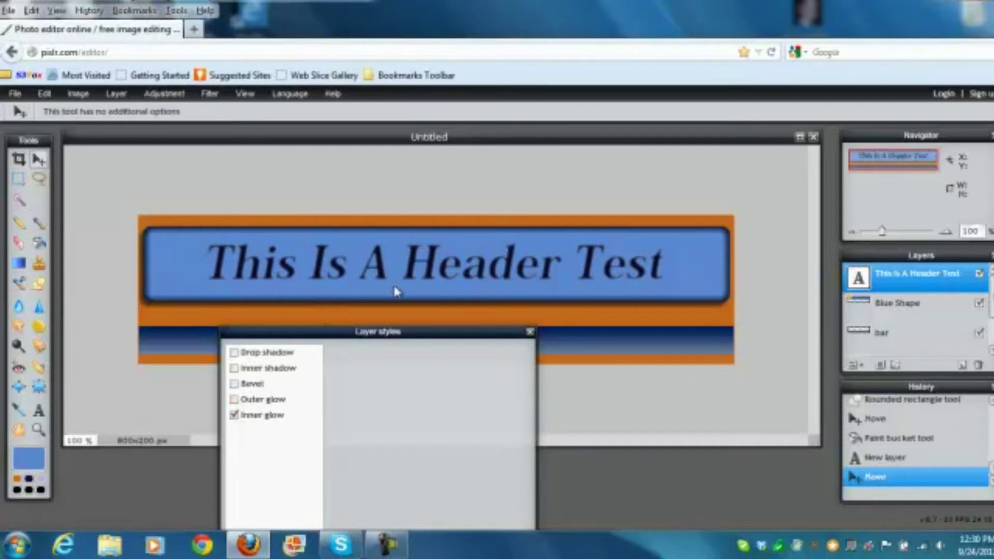
{"action": "left_click", "coordinate": [234, 415]}
Step: Add a near-white outer glow to the header text with opacity 73 and size 29, and apply the styles
{"action": "left_click", "coordinate": [235, 399]}
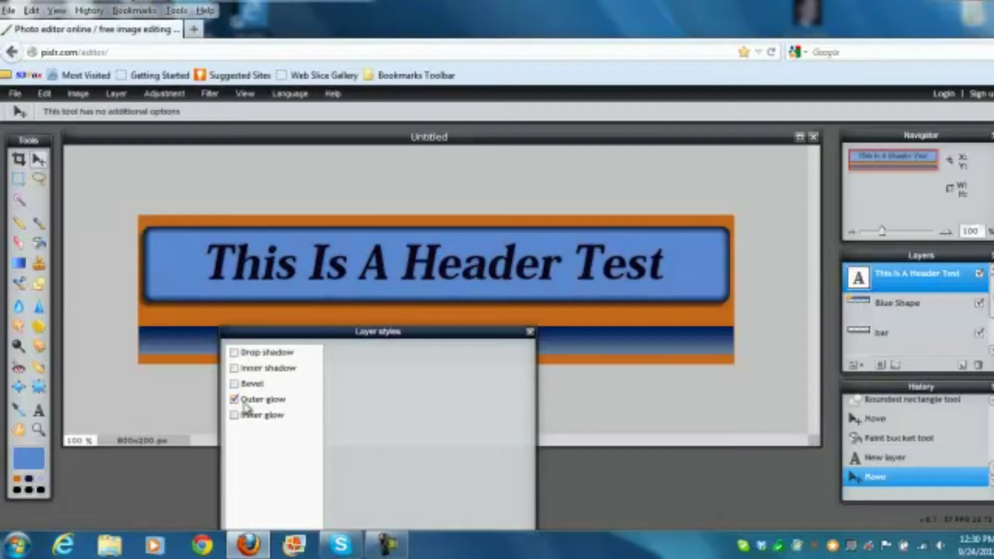
{"action": "left_click", "coordinate": [260, 401]}
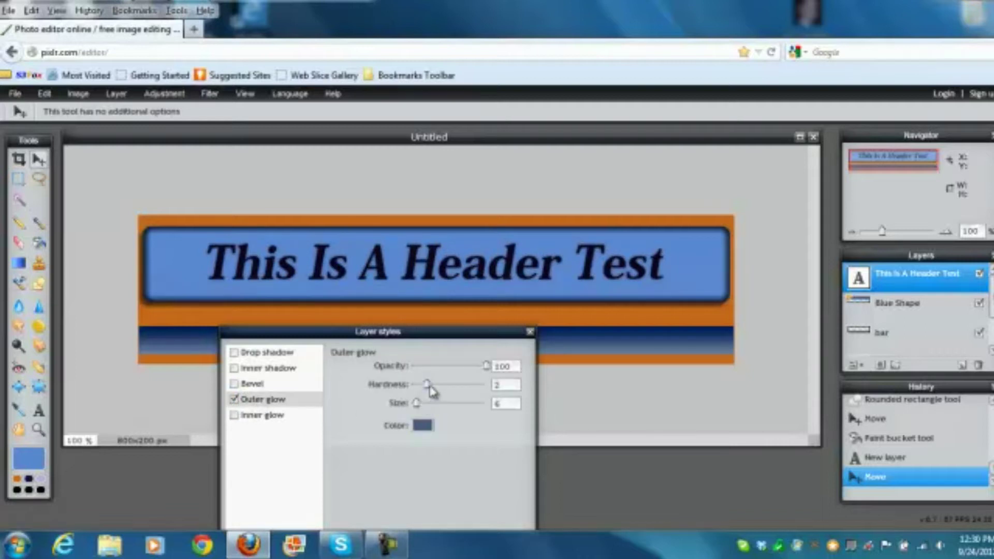
{"action": "left_click_drag", "start_coordinate": [426, 386], "coordinate": [428, 409]}
{"action": "left_click", "coordinate": [422, 425]}
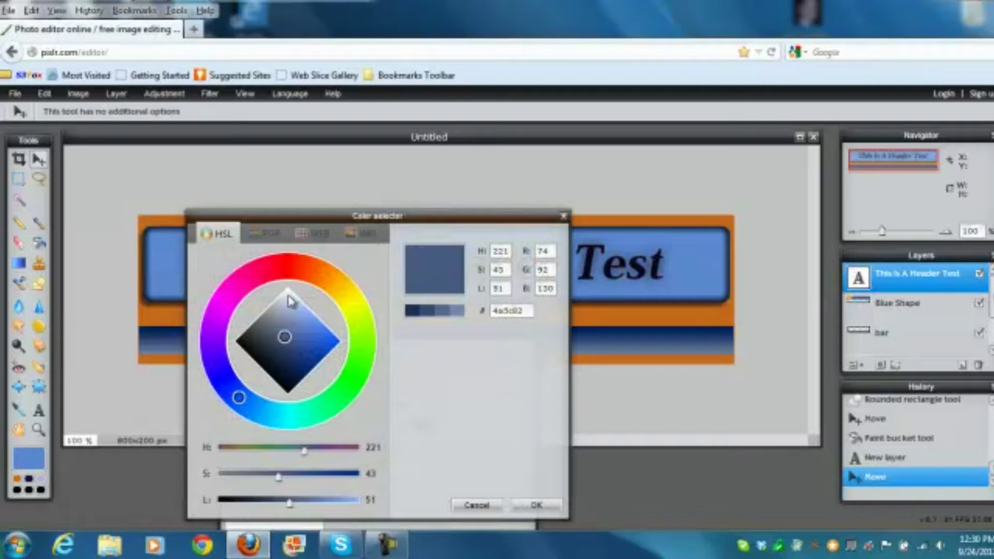
{"action": "left_click", "coordinate": [290, 301]}
{"action": "left_click", "coordinate": [527, 508]}
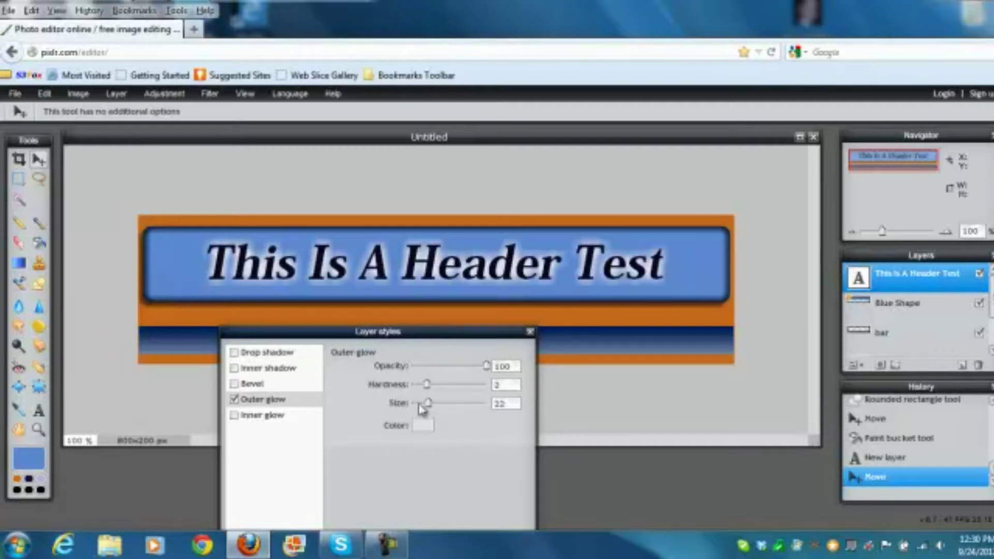
{"action": "mouse_move", "coordinate": [430, 404]}
{"action": "left_mouse_down"}
{"action": "mouse_move", "coordinate": [459, 405]}
{"action": "mouse_move", "coordinate": [436, 412]}
{"action": "left_mouse_up"}
{"action": "mouse_move", "coordinate": [485, 366]}
{"action": "left_mouse_down"}
{"action": "mouse_move", "coordinate": [458, 372]}
{"action": "mouse_move", "coordinate": [469, 376]}
{"action": "left_mouse_up"}
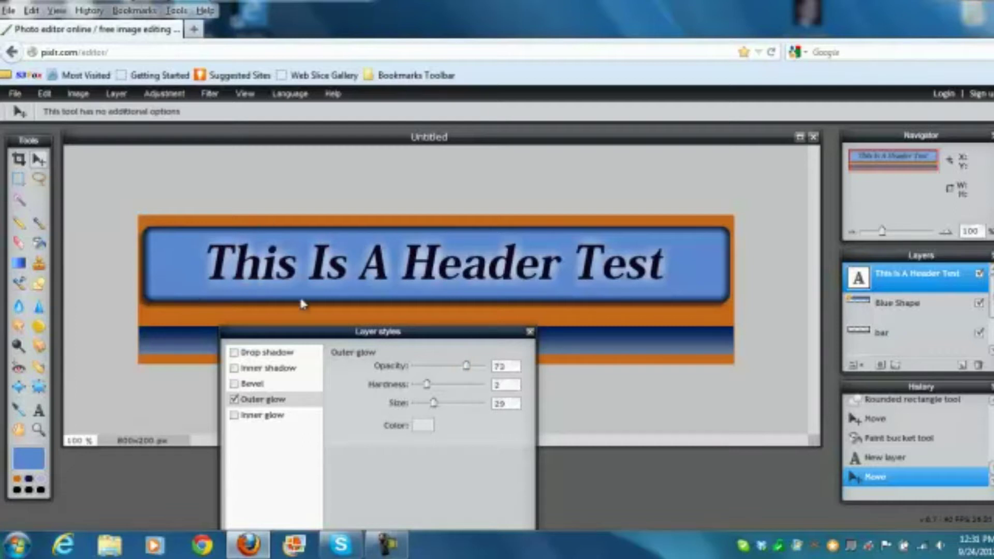
{"action": "left_click_drag", "start_coordinate": [437, 338], "coordinate": [370, 258]}
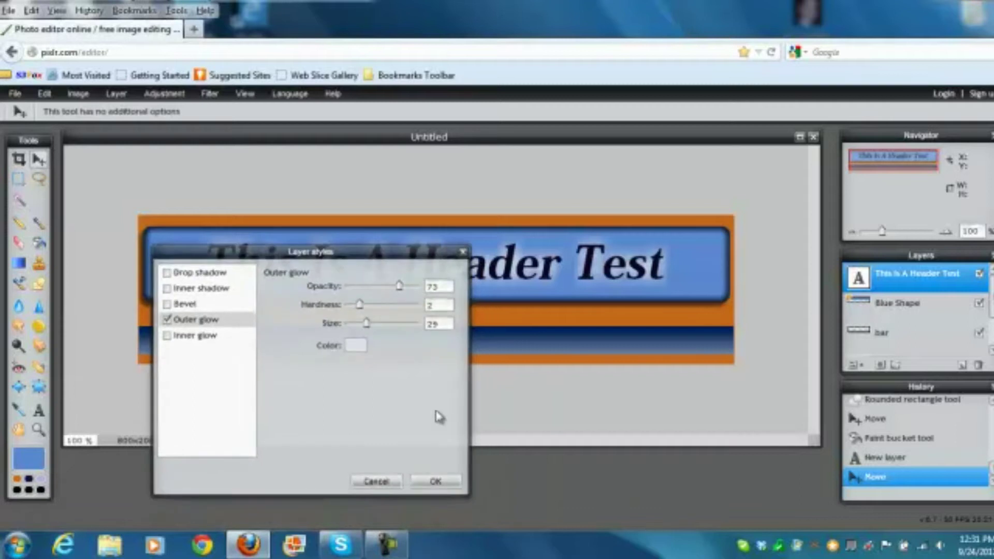
{"action": "left_click", "coordinate": [436, 482]}
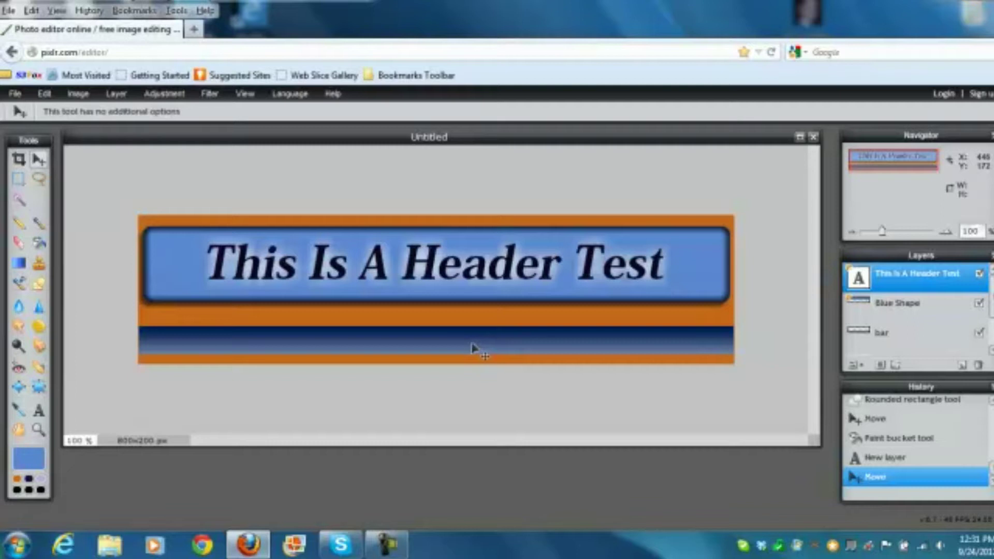
Step: Add a drop shadow to the "bar" layer with opacity 32, distance 6 and size 3
{"action": "left_click", "coordinate": [919, 340]}
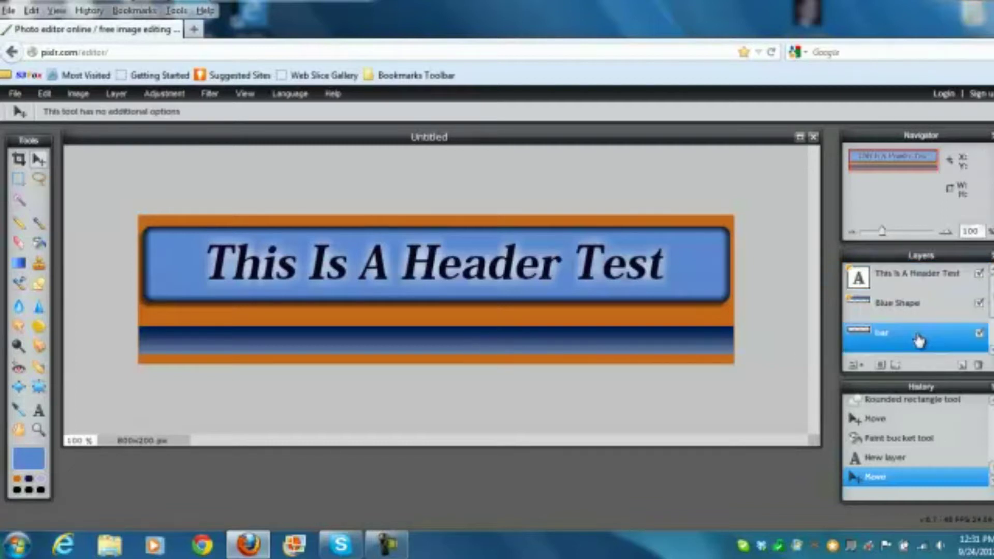
{"action": "left_click", "coordinate": [895, 365]}
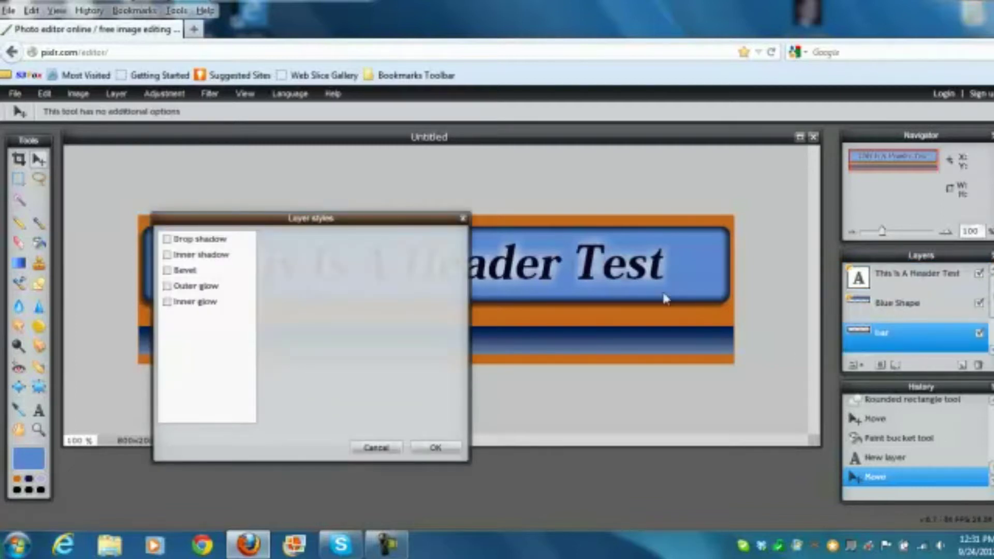
{"action": "left_click_drag", "start_coordinate": [378, 225], "coordinate": [692, 200]}
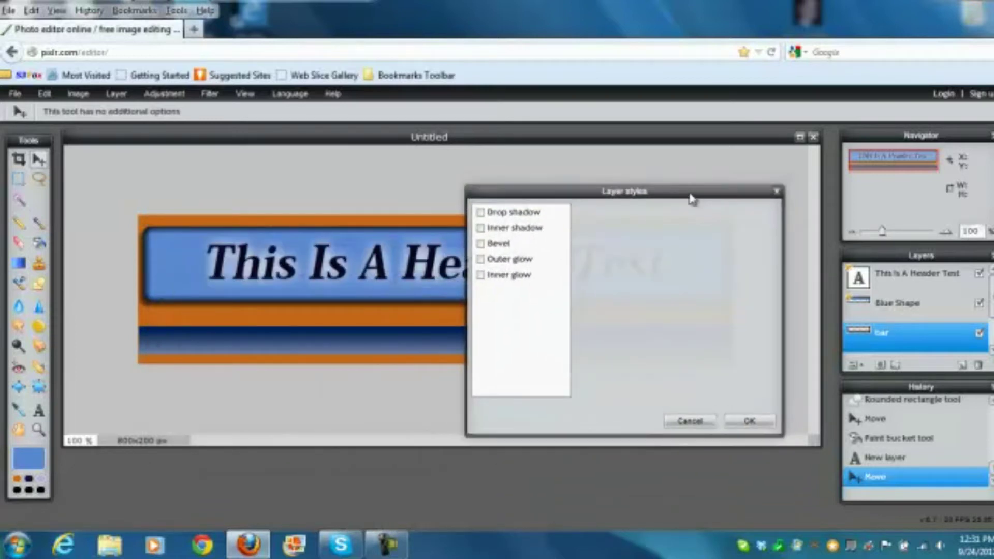
{"action": "left_click", "coordinate": [480, 212]}
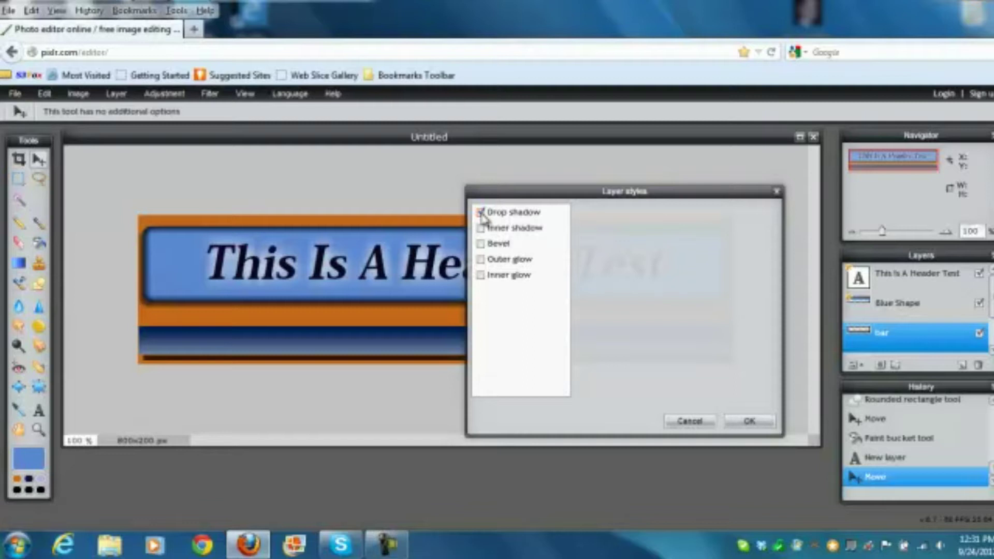
{"action": "left_click", "coordinate": [514, 214]}
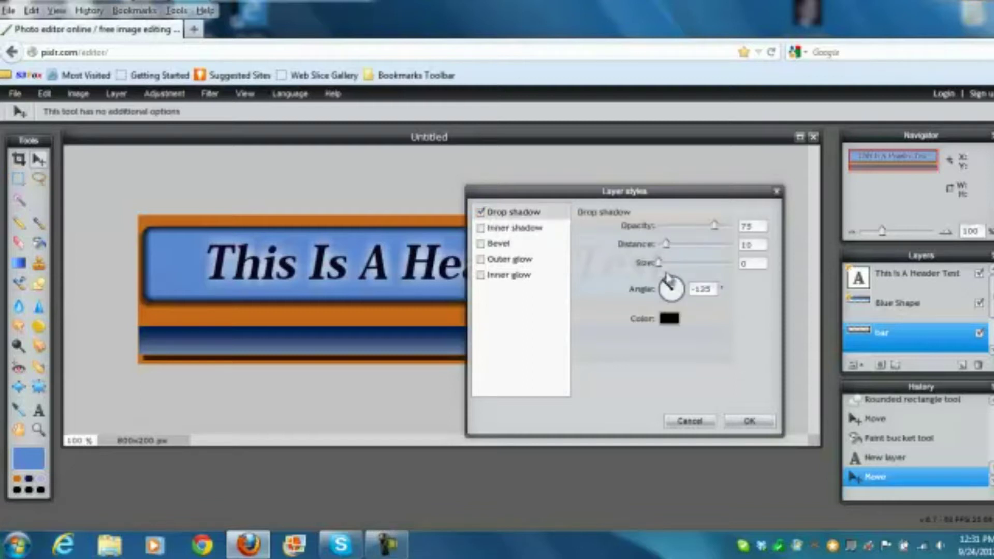
{"action": "left_click_drag", "start_coordinate": [716, 230], "coordinate": [666, 268]}
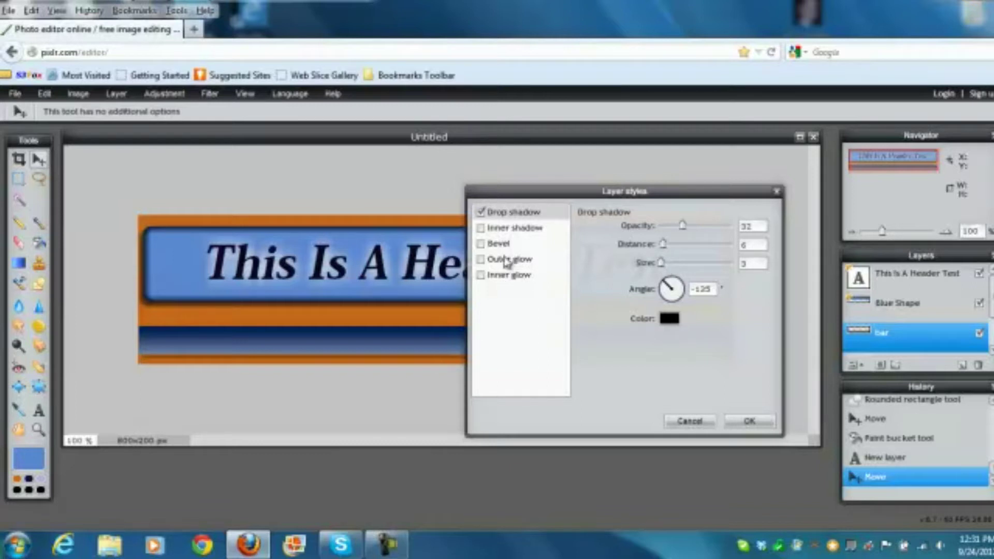
Step: Try the inner shadow, bevel and outer glow styles one at a time on the bar layer
{"action": "left_click", "coordinate": [481, 229]}
{"action": "left_click", "coordinate": [481, 229]}
{"action": "left_click", "coordinate": [481, 245]}
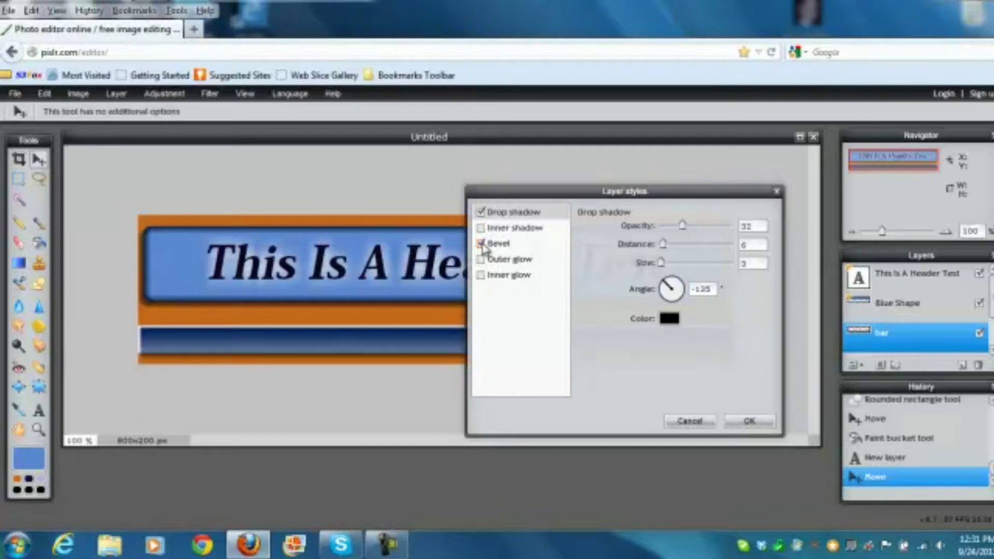
{"action": "left_click", "coordinate": [481, 244]}
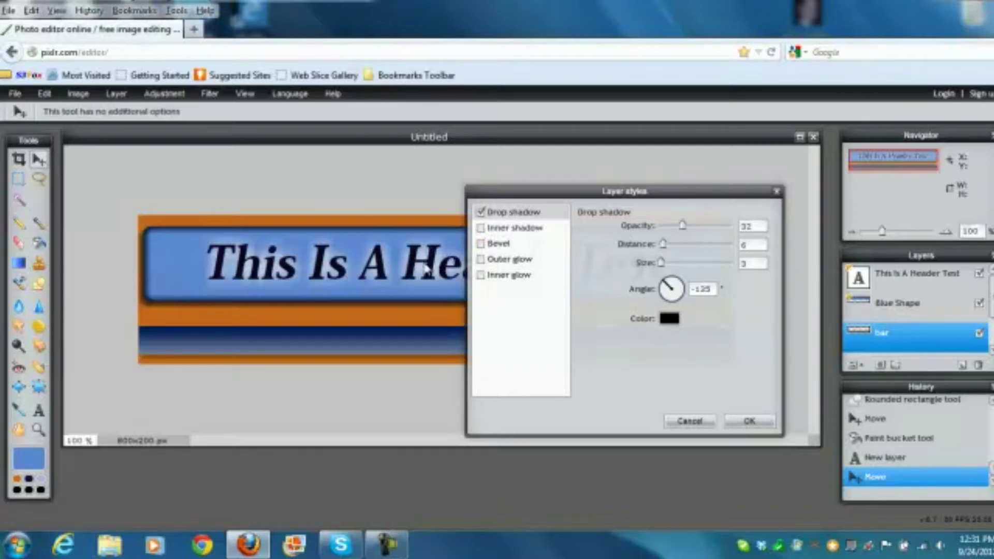
{"action": "left_click", "coordinate": [481, 260]}
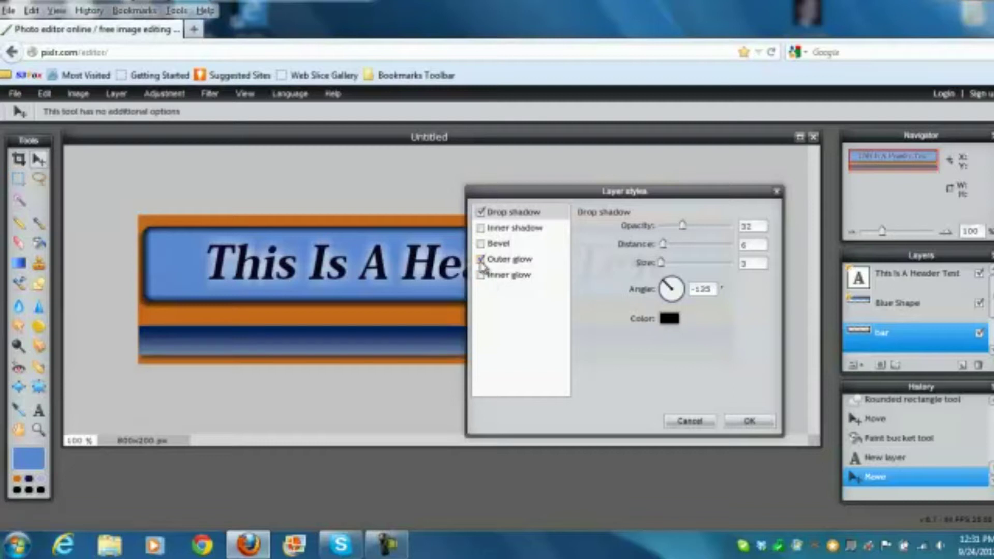
{"action": "left_click", "coordinate": [481, 260]}
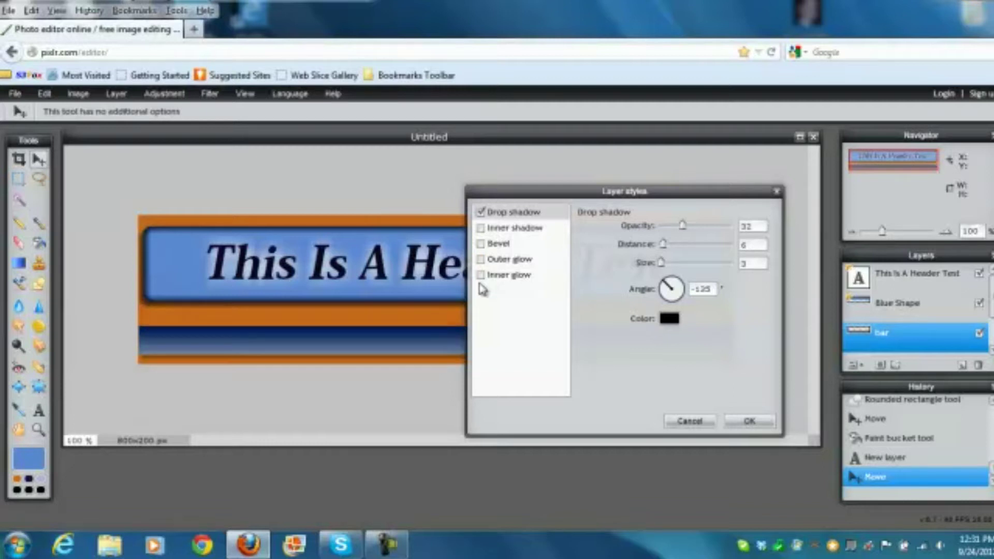
Step: Add an inner bevel to the bar layer with distance 2 and highlight opacity 53, and apply the styles
{"action": "left_click", "coordinate": [482, 244]}
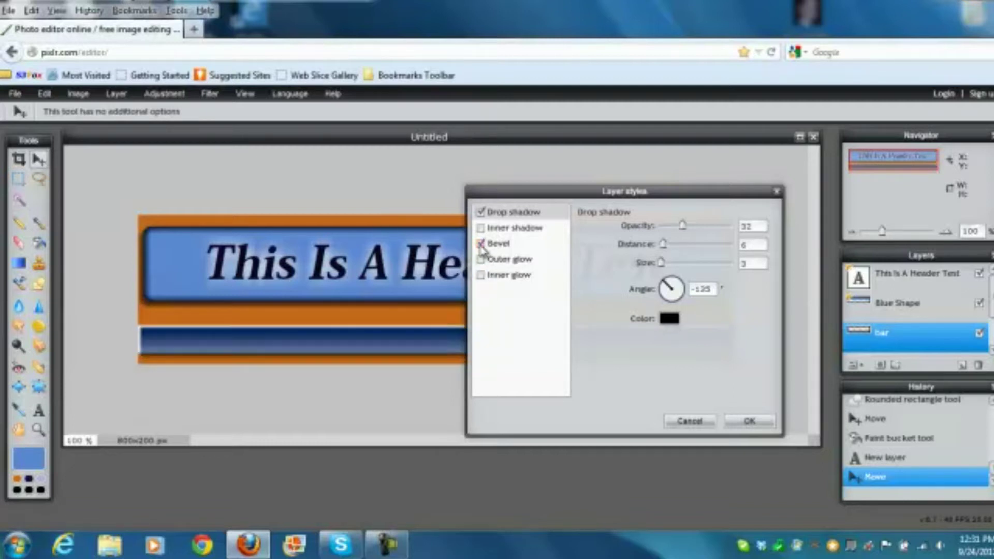
{"action": "left_click", "coordinate": [516, 244]}
{"action": "mouse_move", "coordinate": [662, 265]}
{"action": "left_mouse_down"}
{"action": "mouse_move", "coordinate": [681, 265]}
{"action": "mouse_move", "coordinate": [660, 267]}
{"action": "left_mouse_up"}
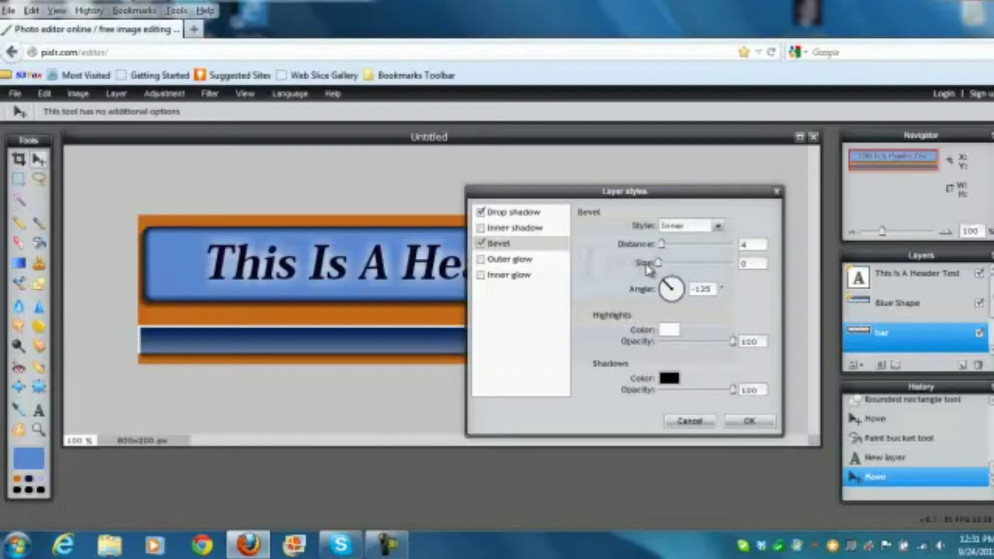
{"action": "left_click_drag", "start_coordinate": [661, 246], "coordinate": [663, 251]}
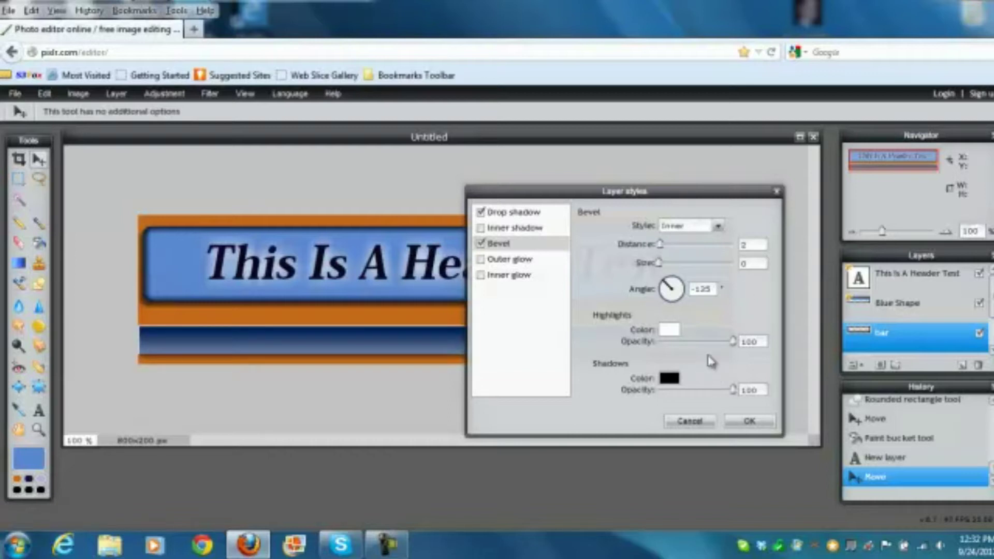
{"action": "left_click_drag", "start_coordinate": [735, 344], "coordinate": [712, 358]}
{"action": "left_click_drag", "start_coordinate": [667, 353], "coordinate": [697, 354]}
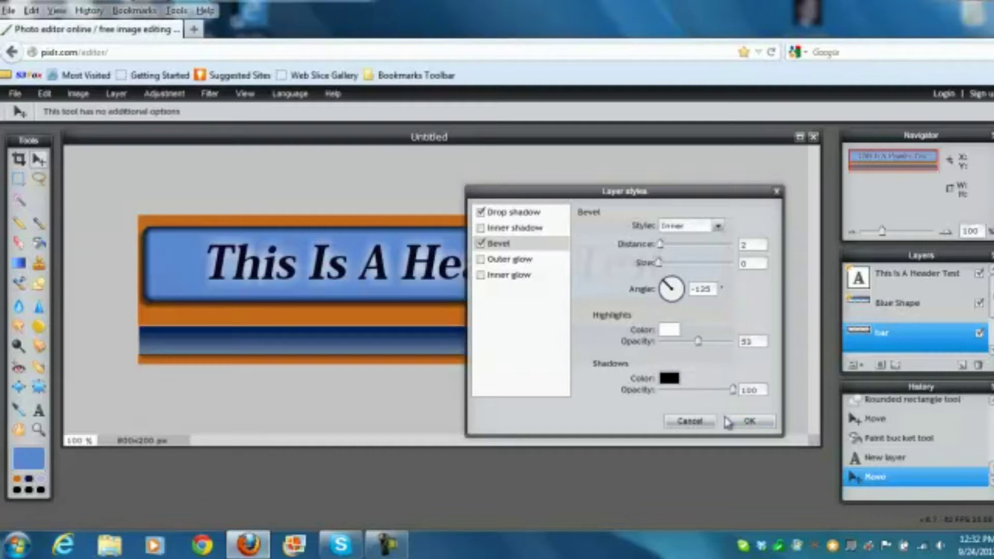
{"action": "left_click", "coordinate": [747, 421]}
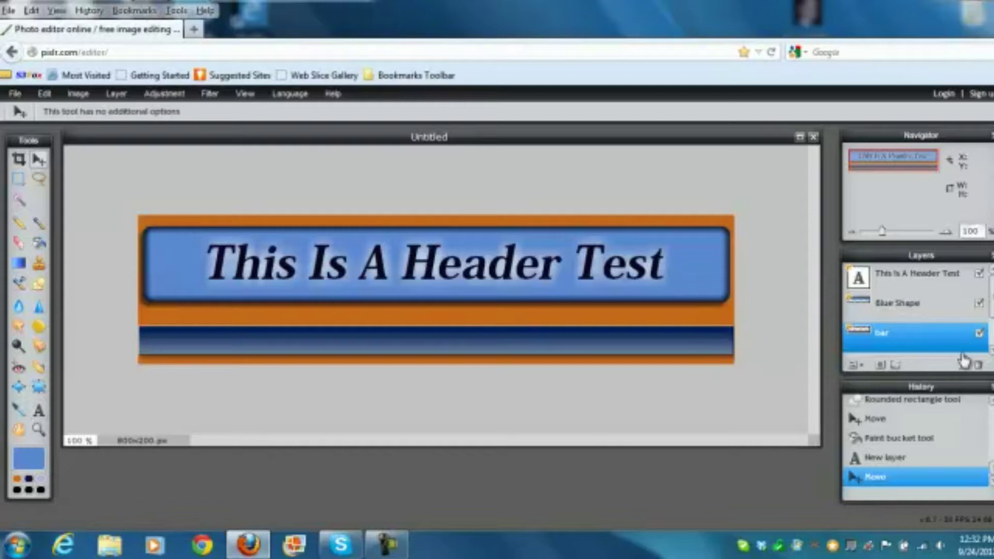
Step: Start a new text object at the left part of the blue bar and set its size to 21
{"action": "scroll", "coordinate": [986, 337], "scroll_direction": "down", "scroll_amount": 1}
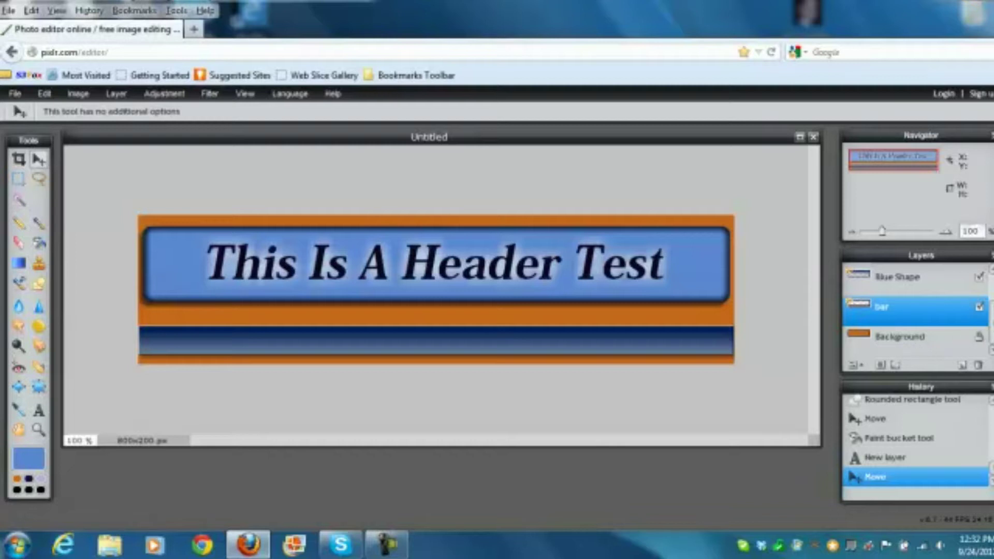
{"action": "scroll", "coordinate": [984, 331], "scroll_direction": "up", "scroll_amount": 1}
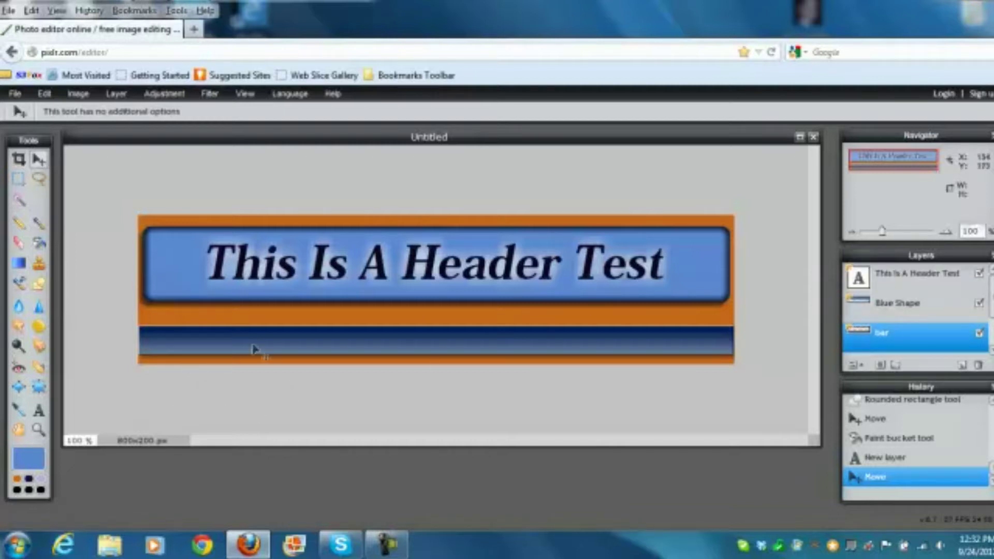
{"action": "left_click", "coordinate": [39, 411]}
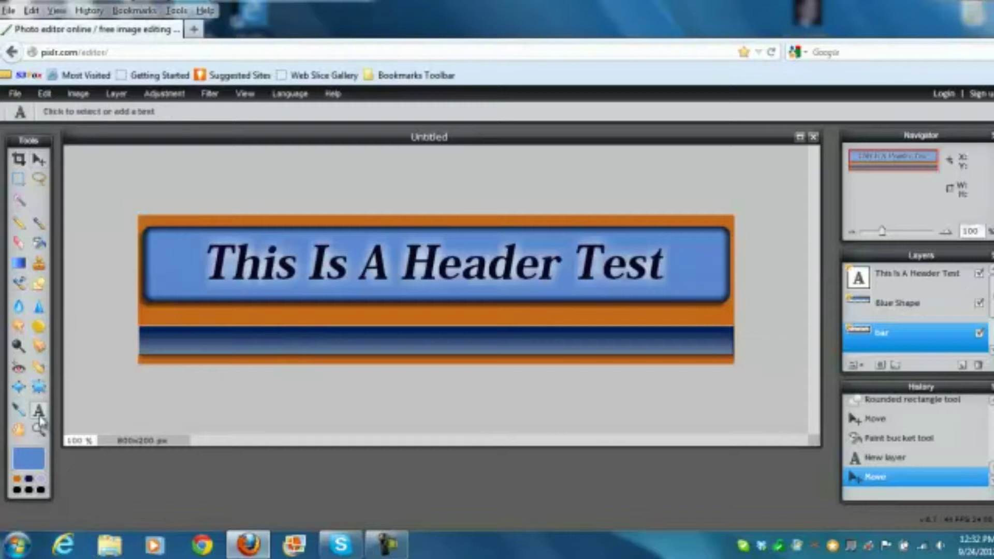
{"action": "left_click", "coordinate": [215, 342]}
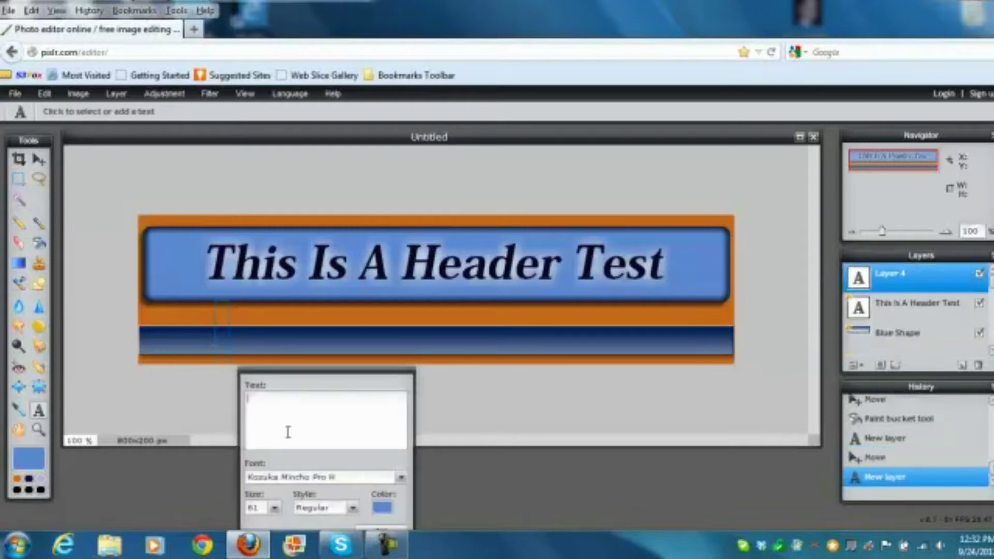
{"action": "left_click", "coordinate": [275, 509]}
{"action": "left_click_drag", "start_coordinate": [238, 521], "coordinate": [213, 527]}
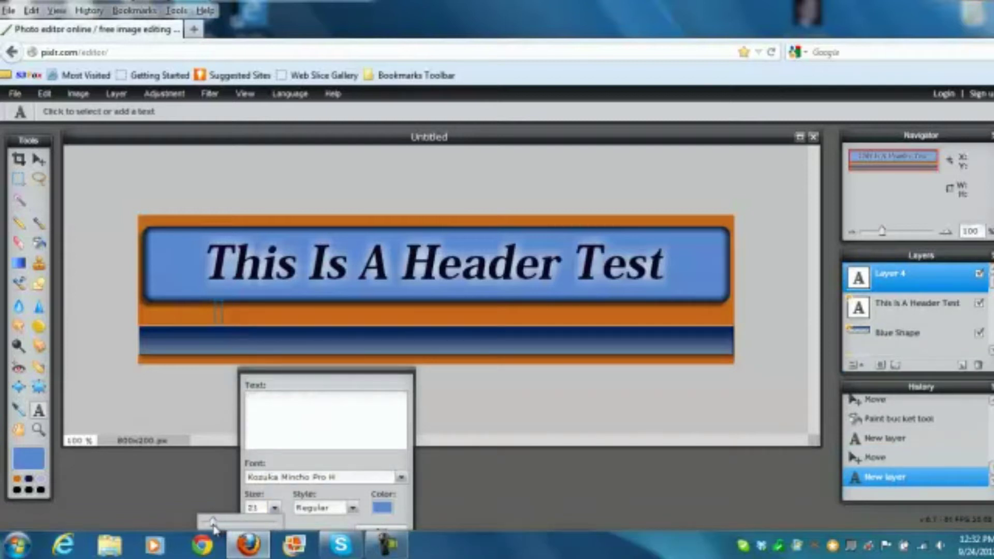
{"action": "left_click", "coordinate": [256, 408]}
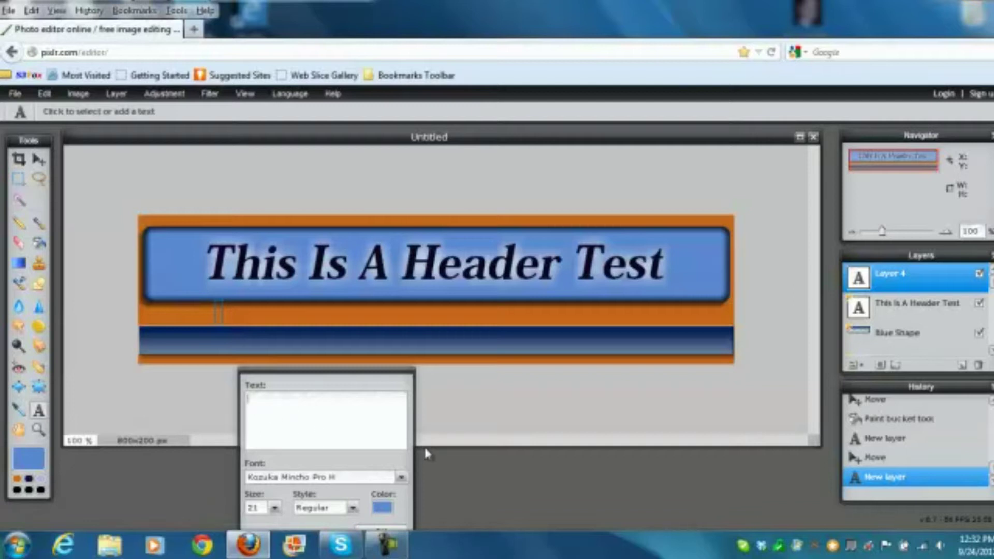
Step: Set the new text's color to dark red (4a161a)
{"action": "left_click", "coordinate": [383, 504]}
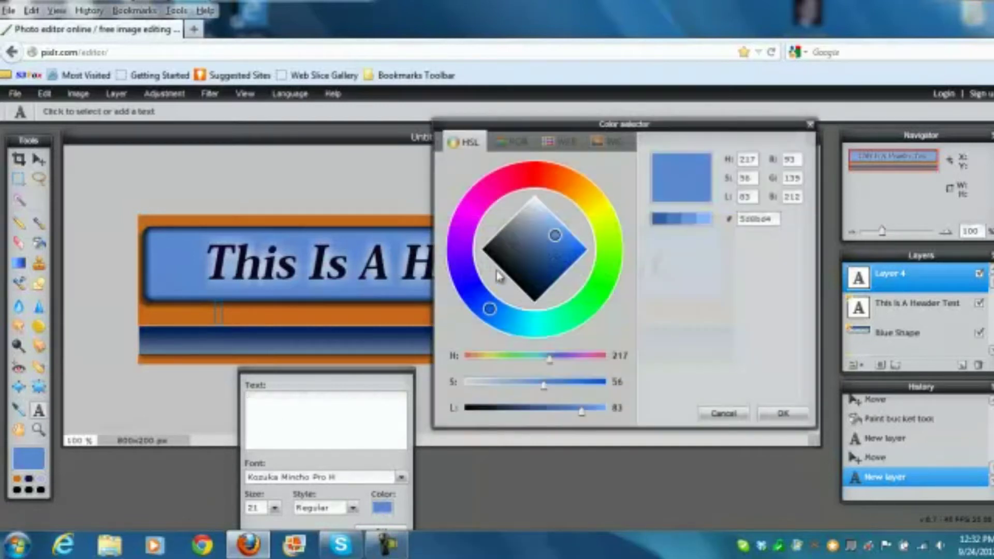
{"action": "left_click", "coordinate": [510, 250]}
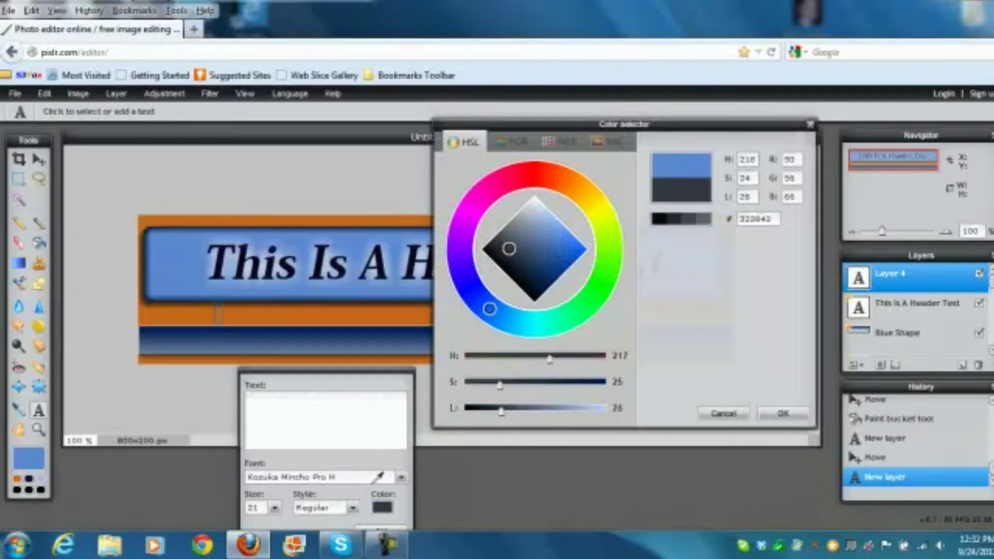
{"action": "left_click", "coordinate": [528, 175]}
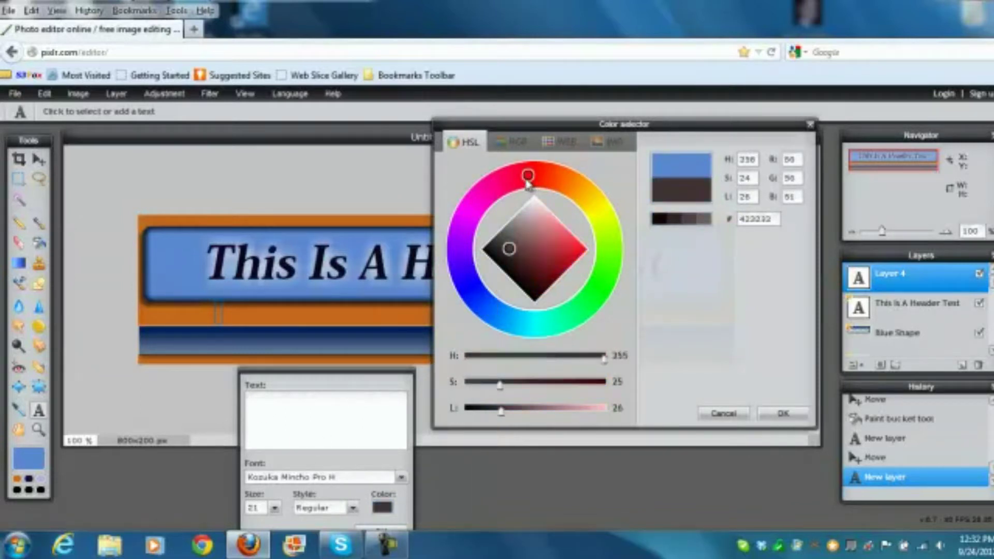
{"action": "left_click", "coordinate": [535, 272]}
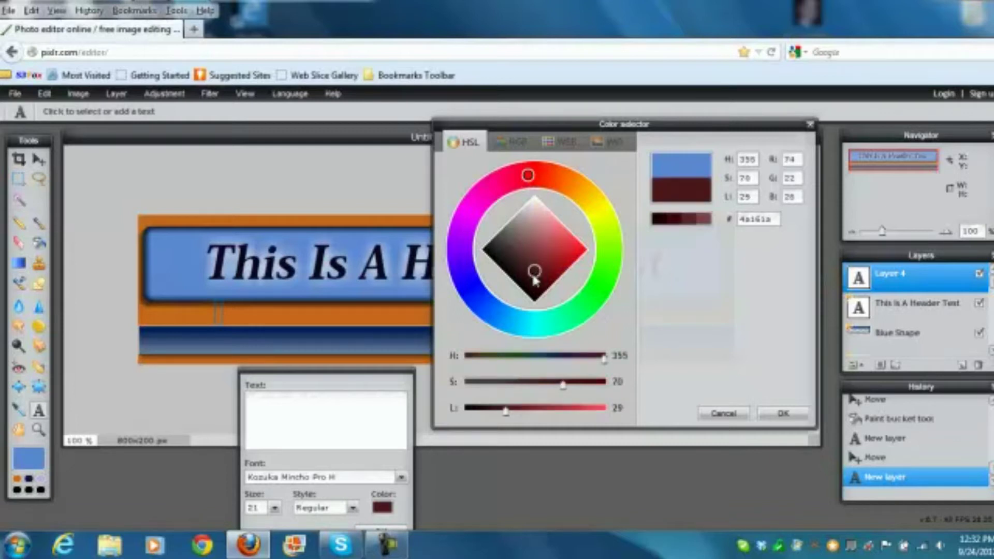
{"action": "left_click", "coordinate": [783, 414]}
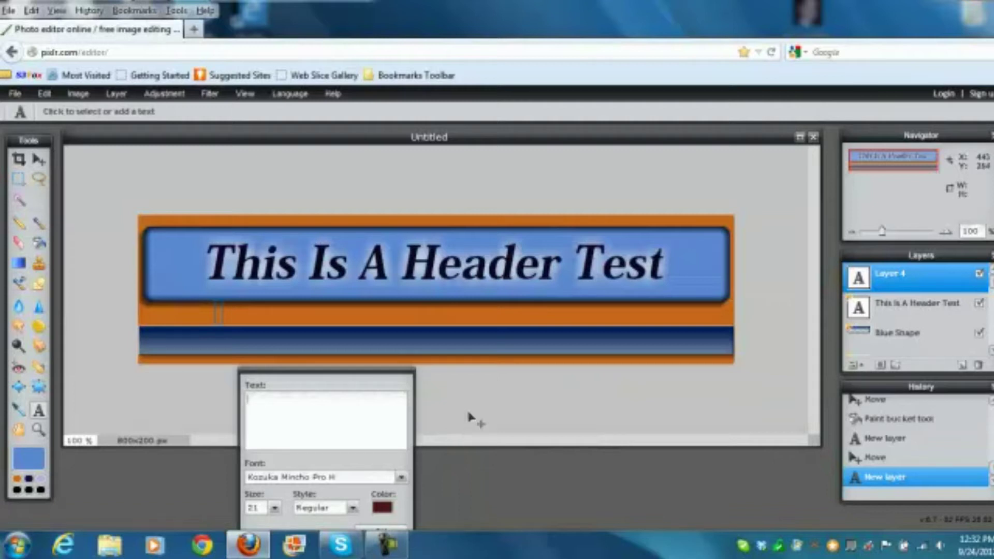
{"action": "type", "text": "This is Secondar"}
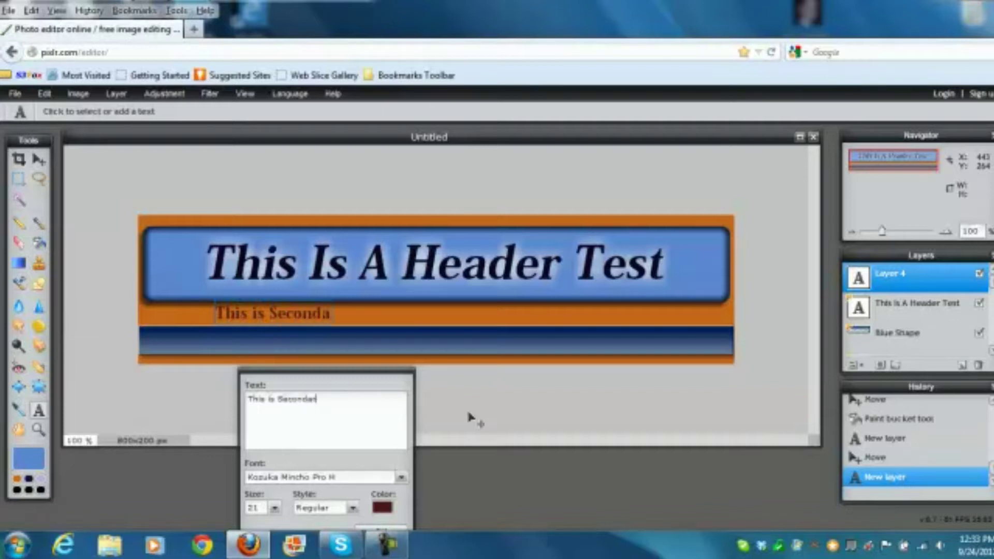
{"action": "type", "text": "y Text "}
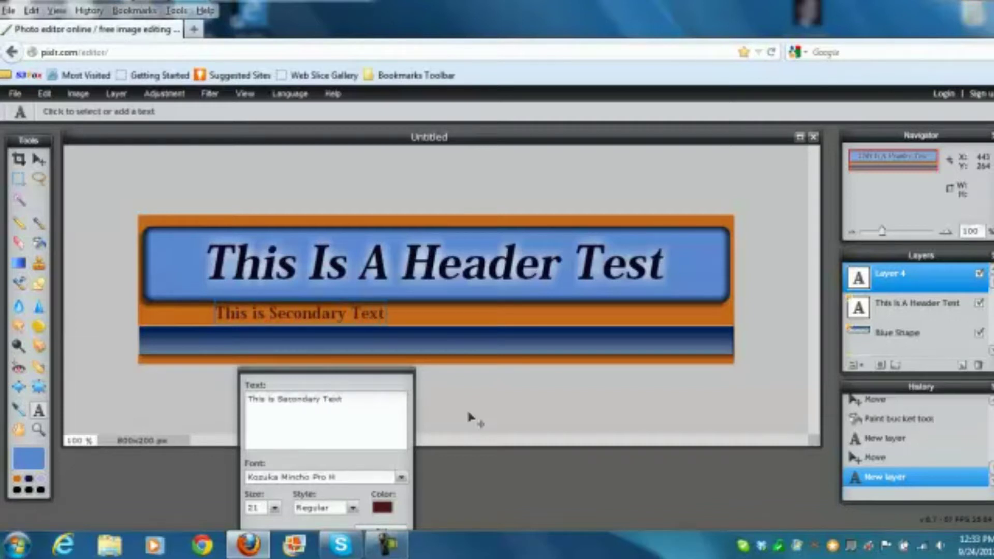
{"action": "type", "text": "www.secondarytext.com"}
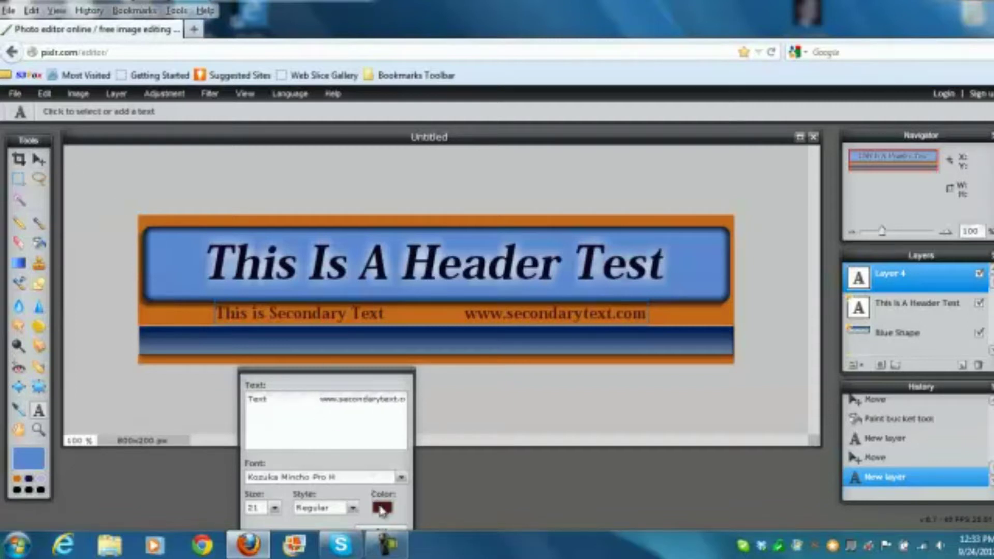
Step: Change the secondary text's color to near-white (faf2f3) and move the text down onto the blue bar
{"action": "left_click", "coordinate": [381, 510]}
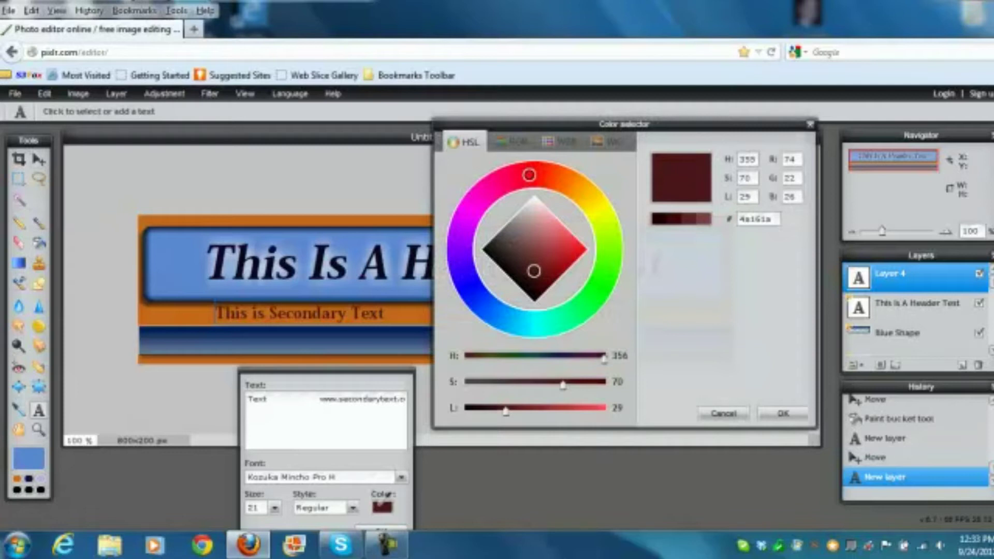
{"action": "left_click", "coordinate": [535, 200]}
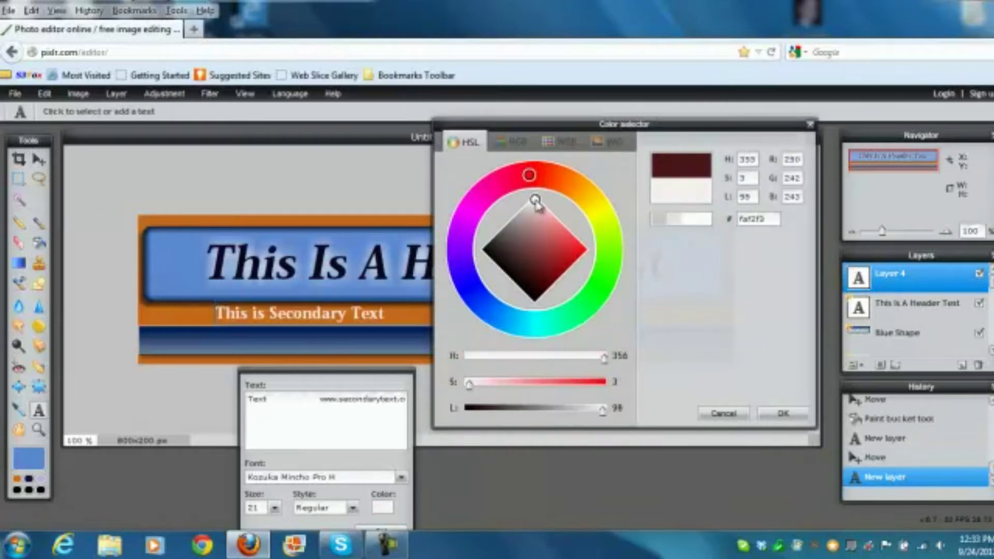
{"action": "left_click", "coordinate": [774, 415]}
{"action": "left_click", "coordinate": [38, 160]}
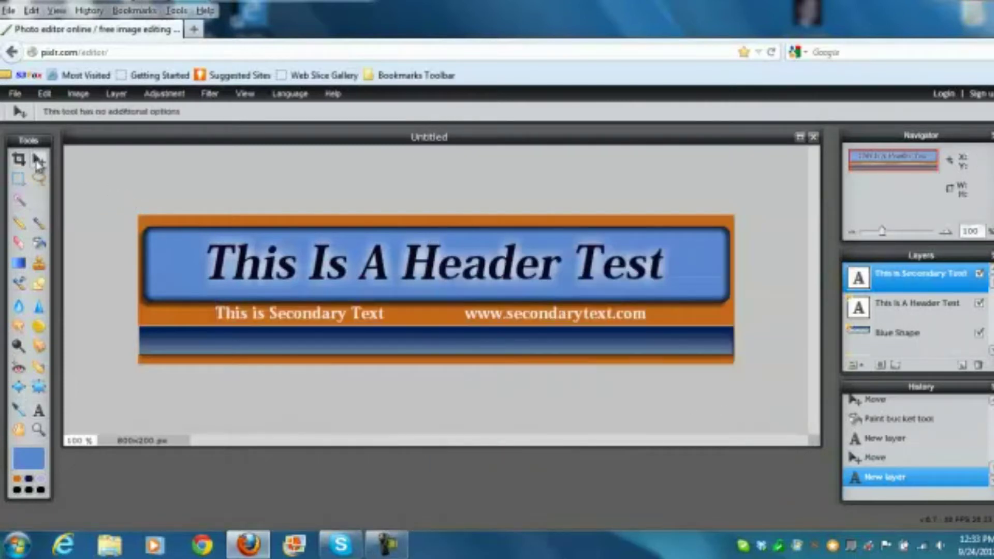
{"action": "left_click_drag", "start_coordinate": [374, 318], "coordinate": [363, 345]}
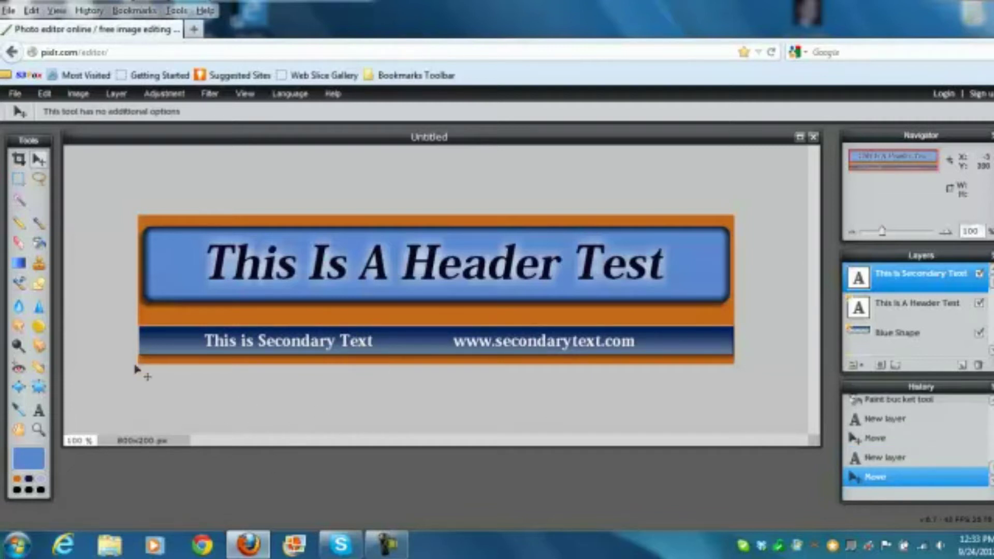
{"action": "left_click", "coordinate": [39, 411]}
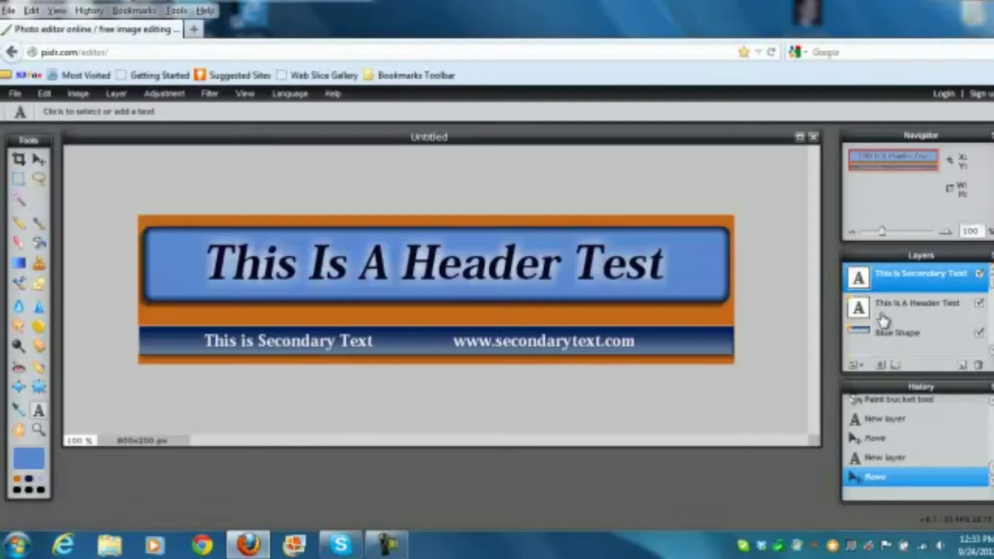
{"action": "left_click", "coordinate": [457, 342]}
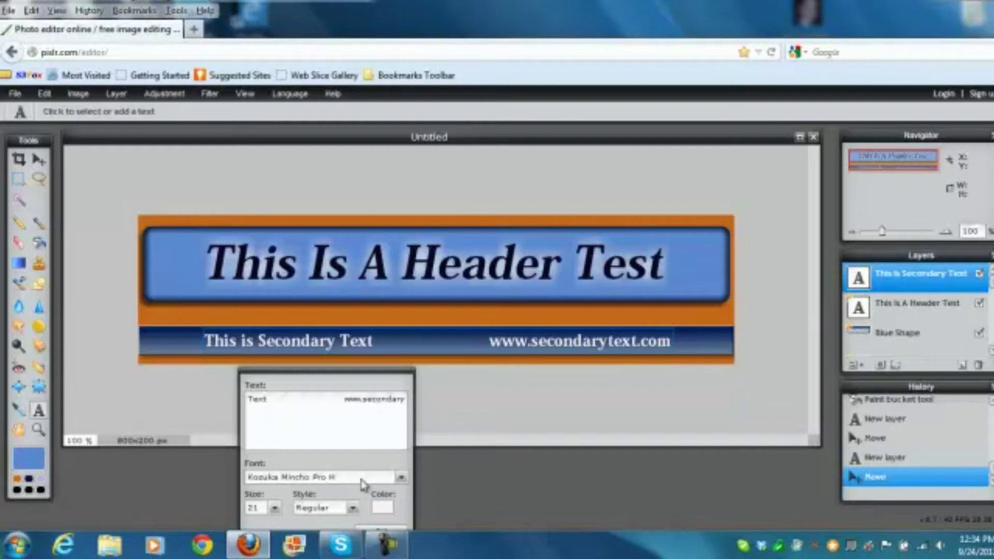
{"action": "left_click", "coordinate": [401, 478]}
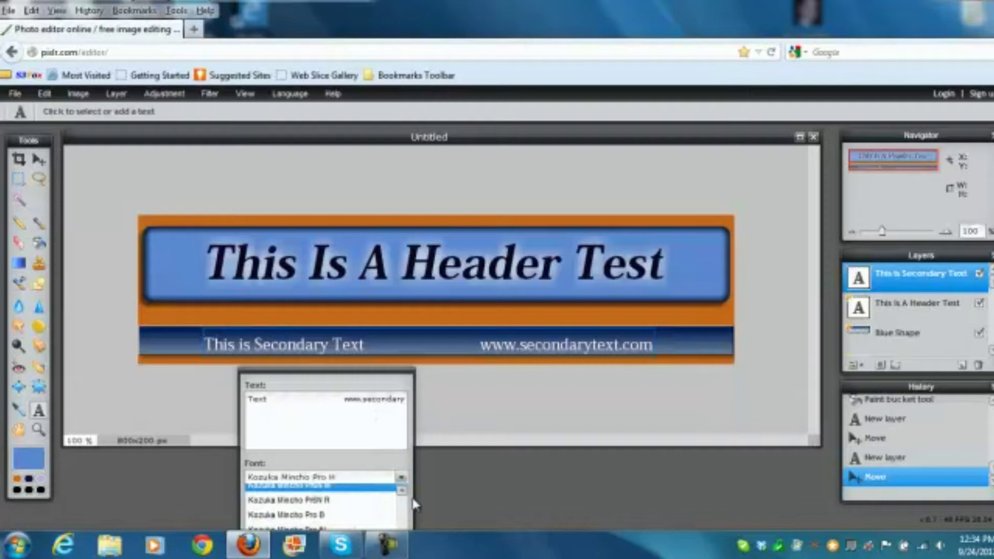
{"action": "left_click_drag", "start_coordinate": [391, 373], "coordinate": [766, 145]}
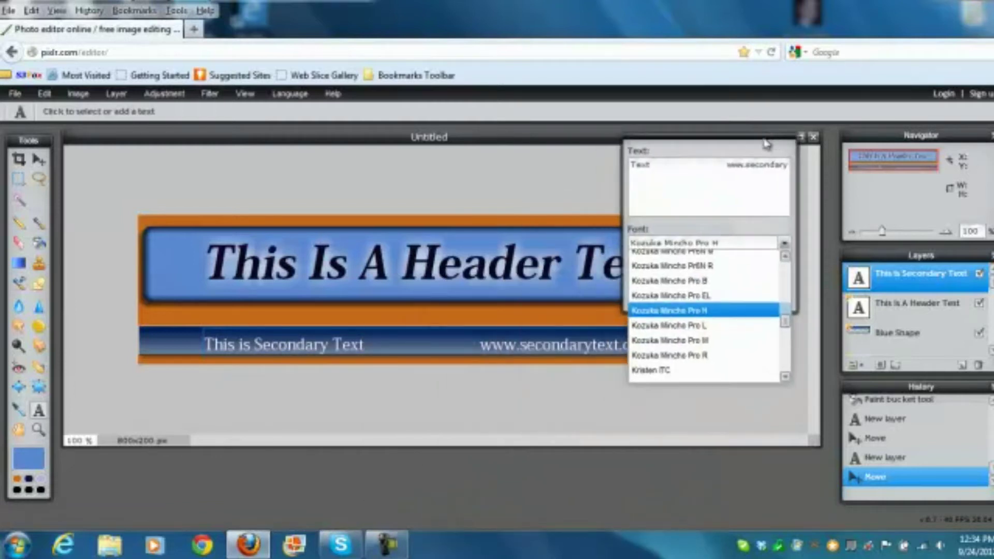
{"action": "left_click", "coordinate": [783, 243]}
{"action": "left_click_drag", "start_coordinate": [784, 320], "coordinate": [784, 265]}
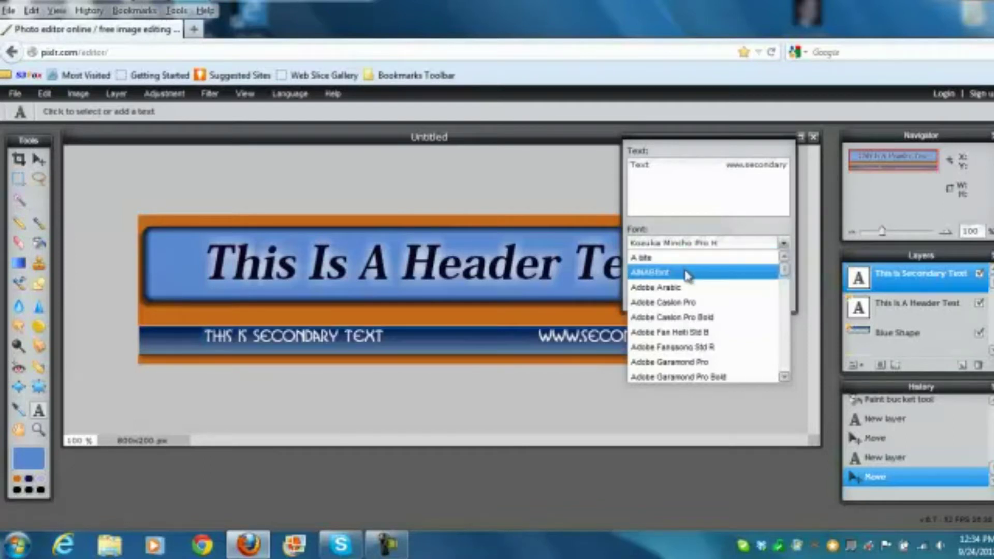
{"action": "left_click", "coordinate": [686, 332]}
Step: Reposition the secondary text slightly so it sits centered on the blue bar
{"action": "left_click", "coordinate": [39, 159]}
{"action": "left_click_drag", "start_coordinate": [351, 342], "coordinate": [356, 345]}
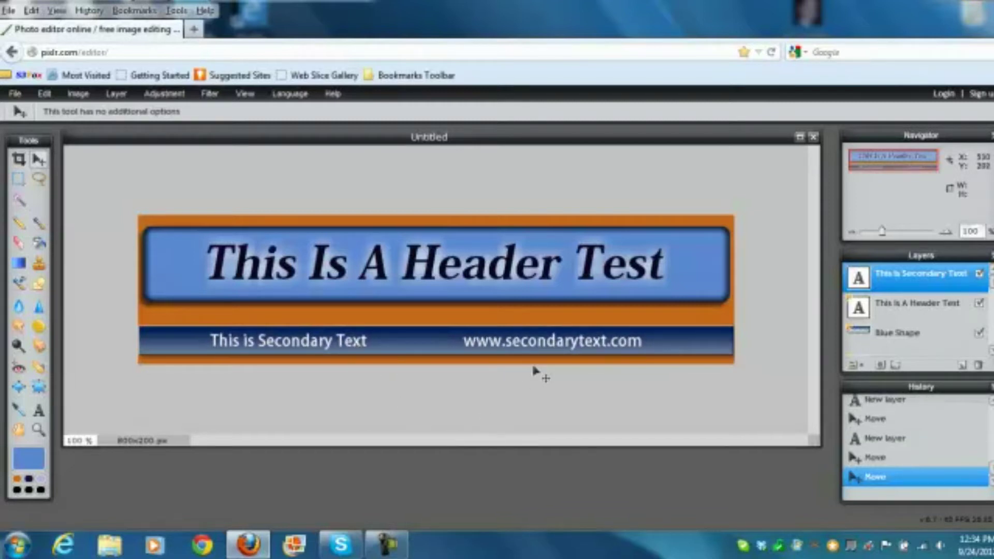
{"action": "left_click_drag", "start_coordinate": [539, 348], "coordinate": [543, 347]}
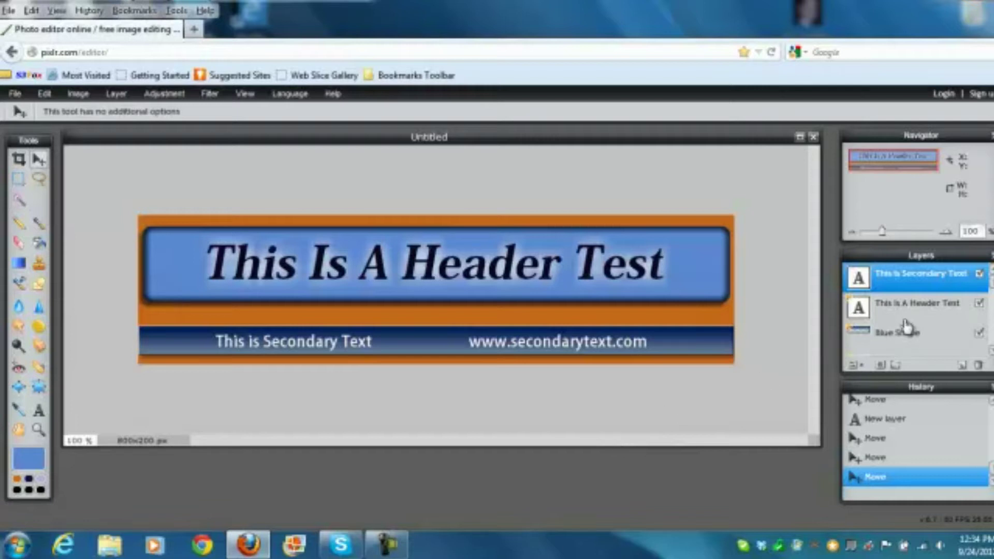
Step: Place the header text layer above the secondary text layer and shift the header text toward the right end of the blue panel
{"action": "left_click_drag", "start_coordinate": [929, 317], "coordinate": [926, 280]}
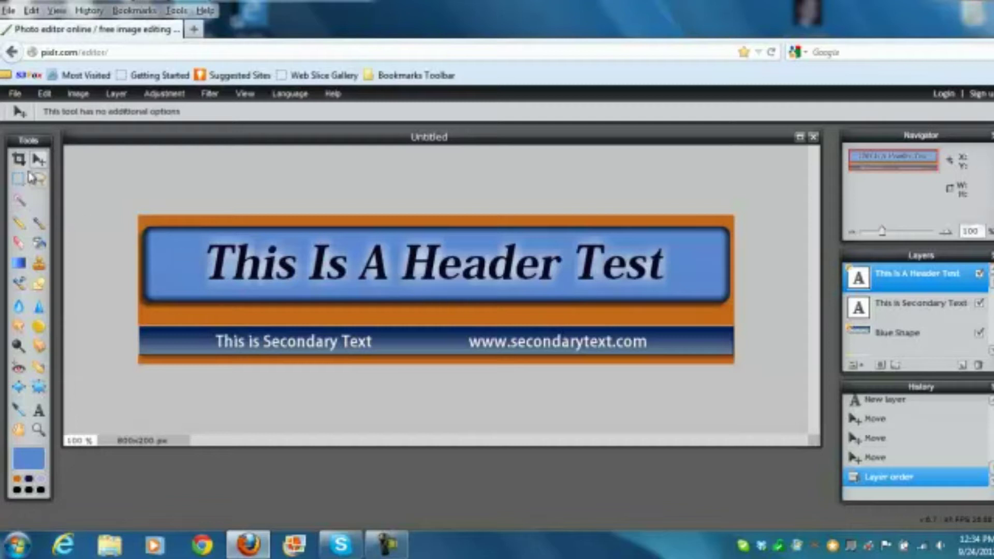
{"action": "left_click_drag", "start_coordinate": [362, 265], "coordinate": [406, 264]}
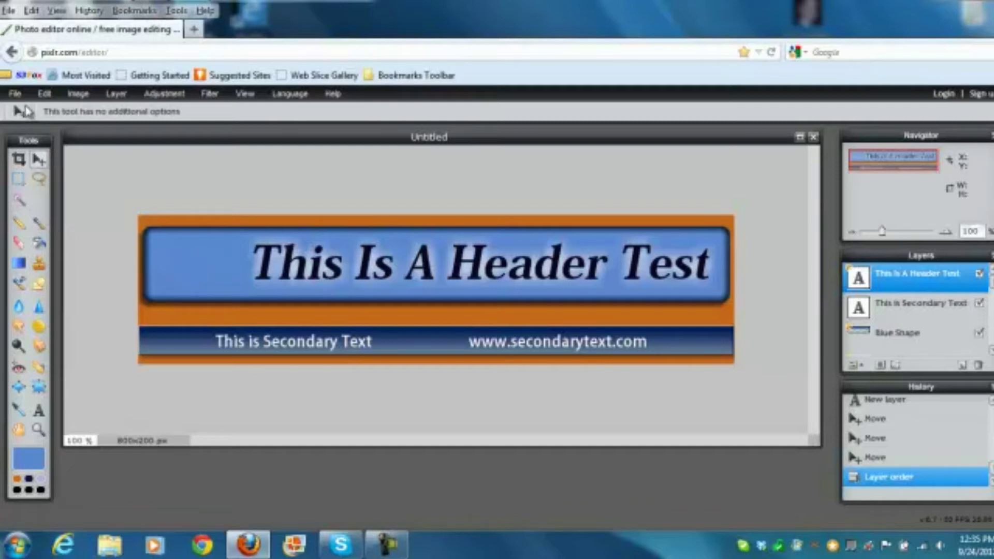
Step: Open the profile picture from the Desktop folder and move its image window down over the blue bar, clear of the header text
{"action": "left_click", "coordinate": [15, 94]}
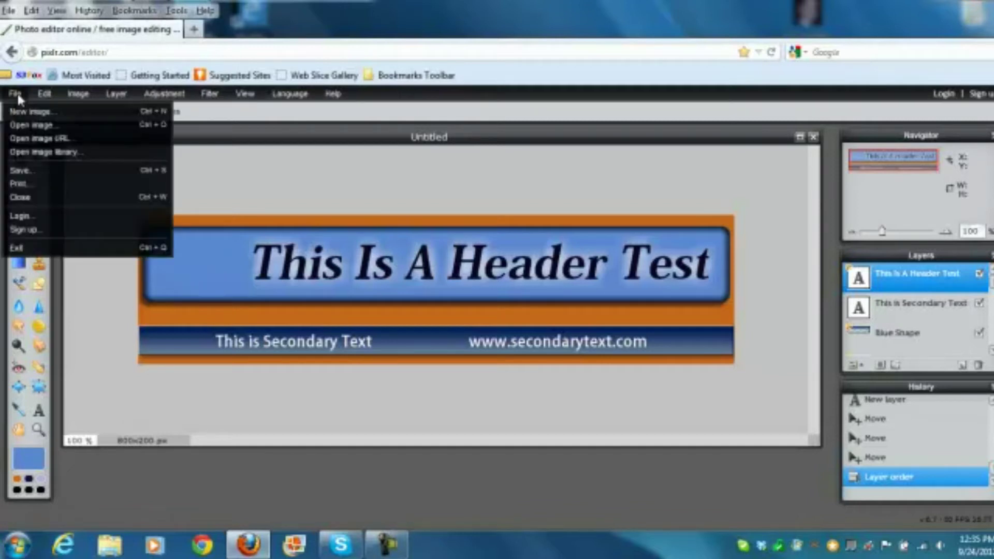
{"action": "left_click", "coordinate": [48, 127]}
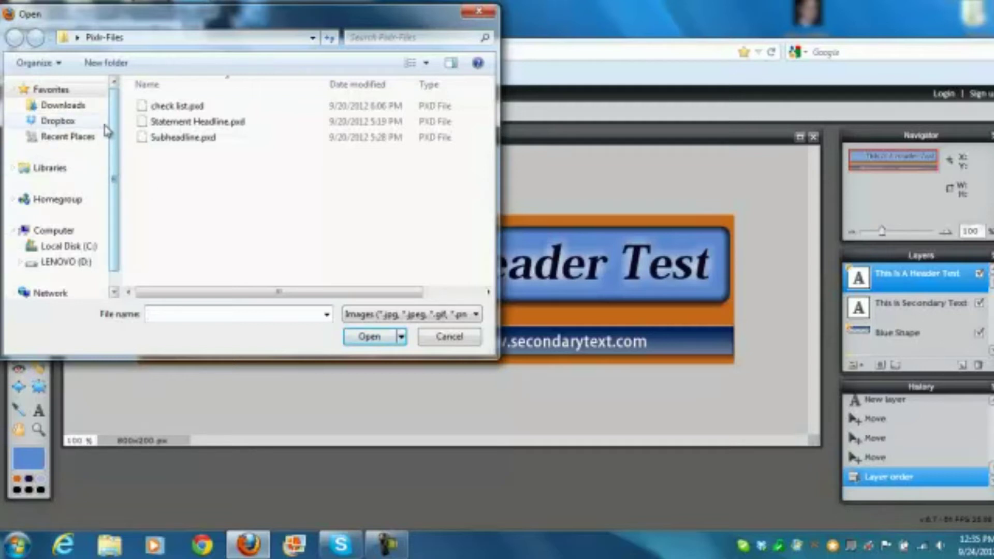
{"action": "left_click", "coordinate": [77, 37]}
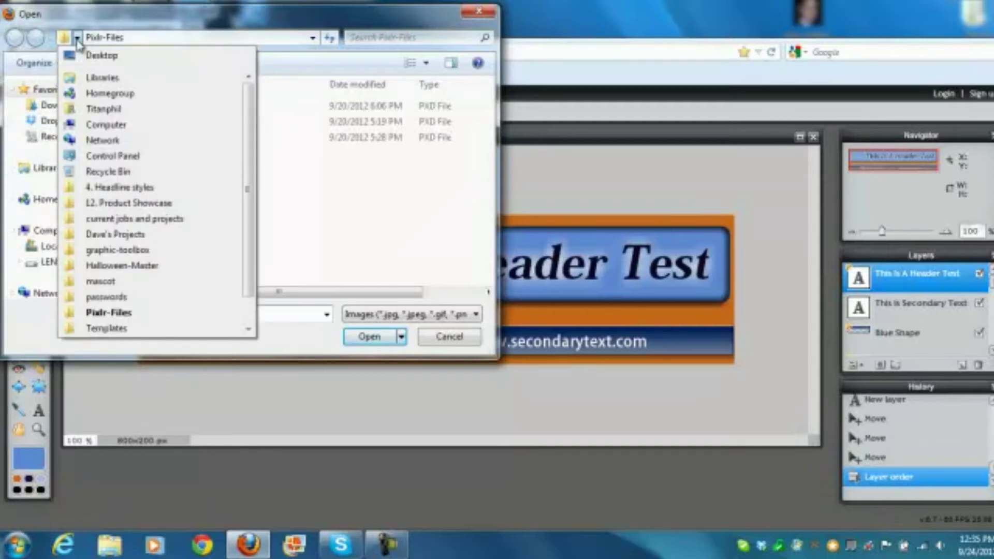
{"action": "left_click", "coordinate": [77, 38]}
{"action": "left_click", "coordinate": [77, 37]}
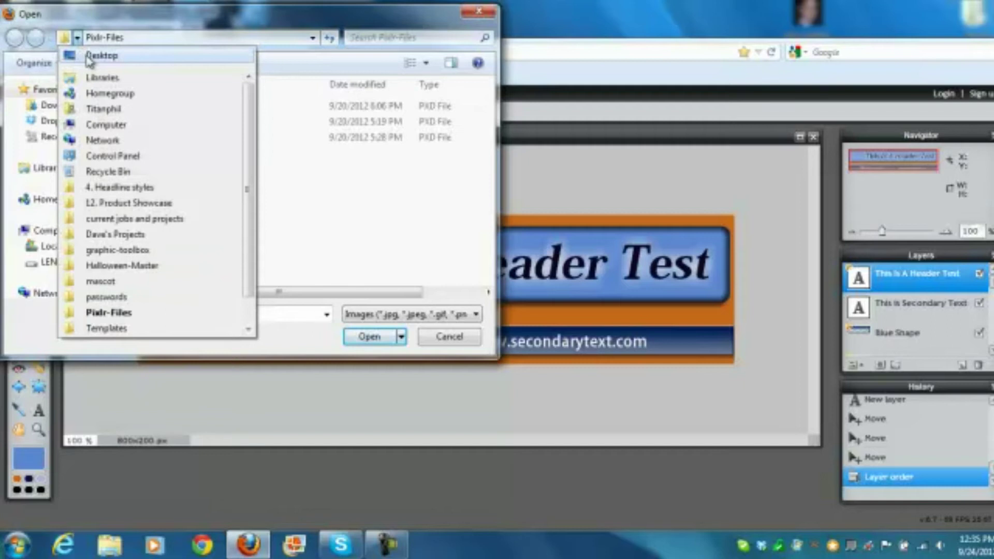
{"action": "left_click", "coordinate": [89, 55]}
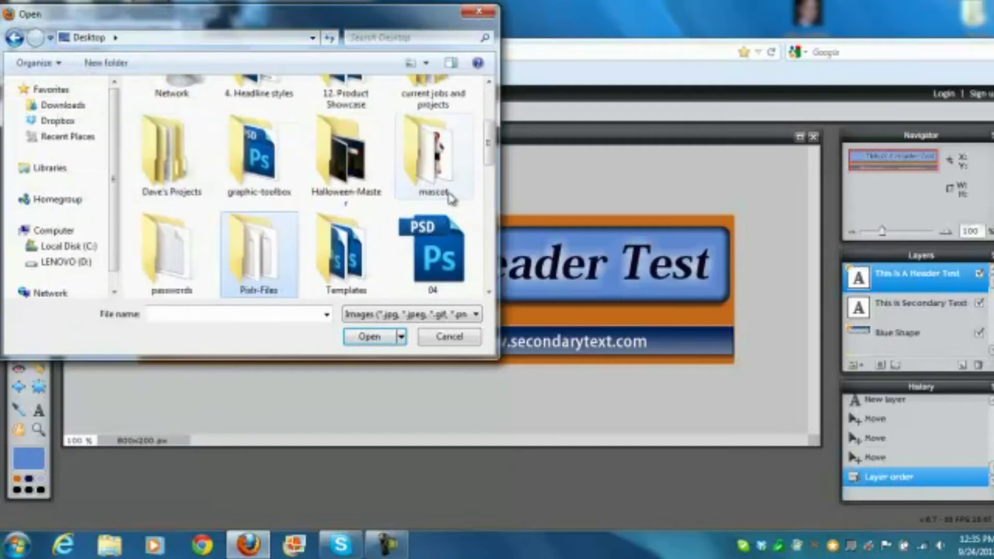
{"action": "left_click_drag", "start_coordinate": [489, 144], "coordinate": [473, 250]}
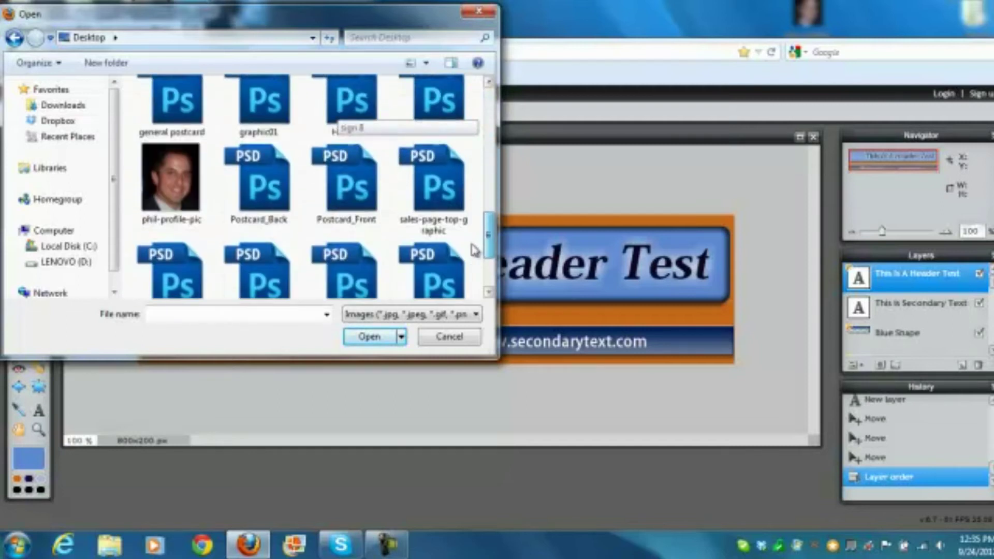
{"action": "left_click", "coordinate": [192, 222]}
{"action": "left_click", "coordinate": [365, 340]}
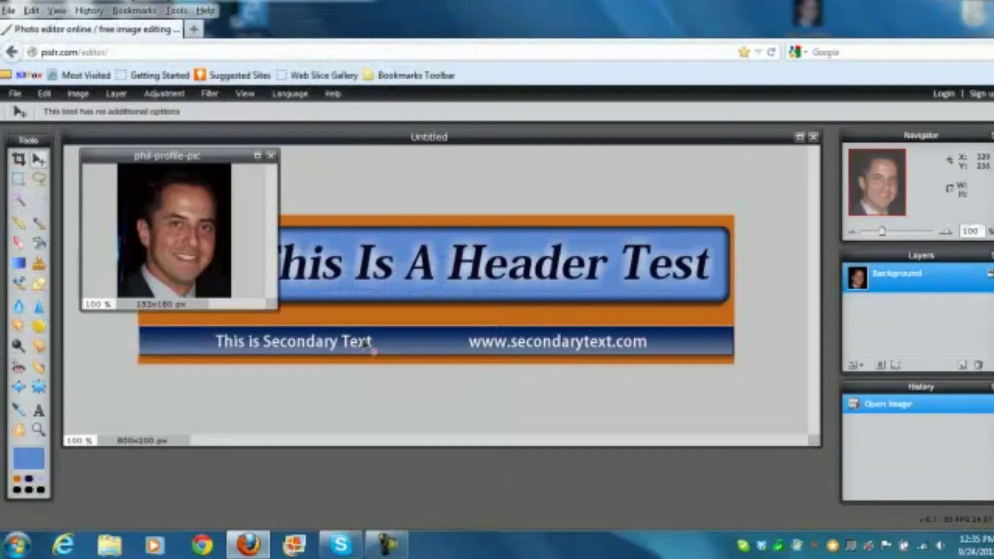
{"action": "left_click_drag", "start_coordinate": [220, 156], "coordinate": [533, 329]}
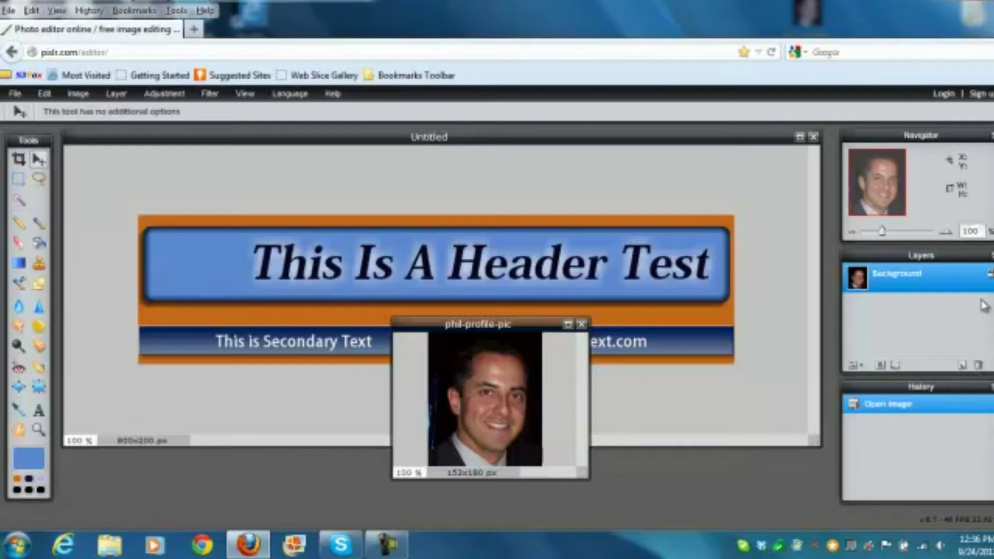
Step: Duplicate the profile picture's background layer, then enlarge its image window and move it up over the end of the banner
{"action": "right_click", "coordinate": [963, 369]}
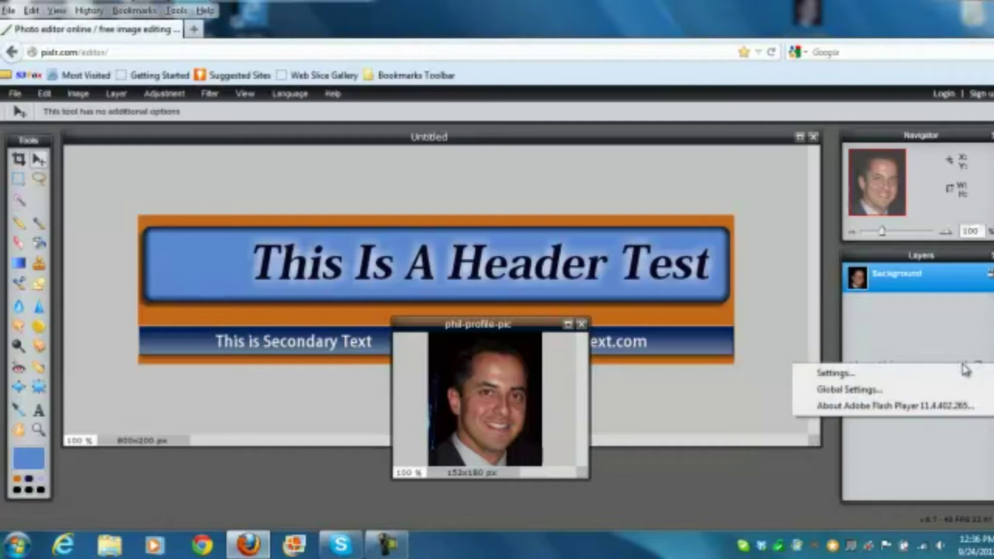
{"action": "right_click", "coordinate": [907, 282]}
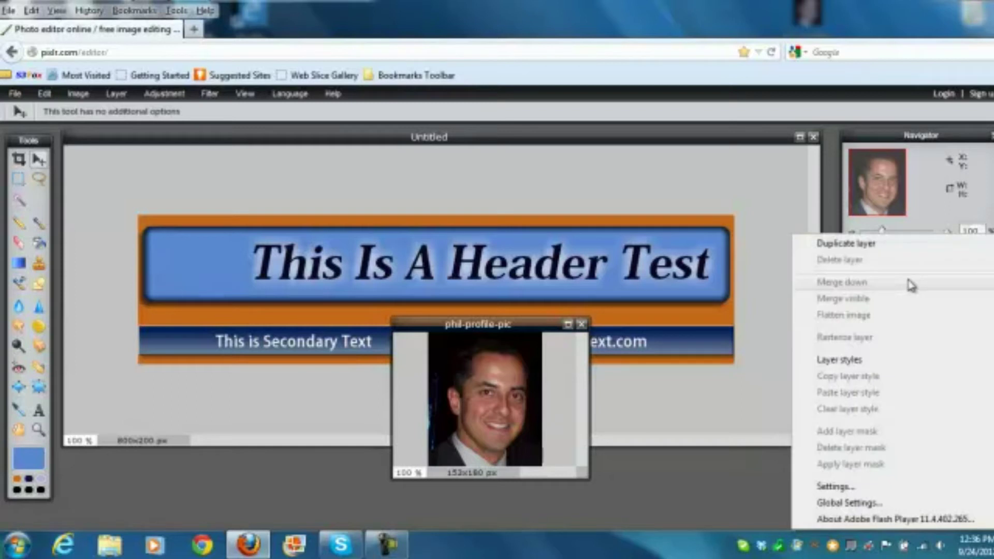
{"action": "left_click", "coordinate": [861, 247]}
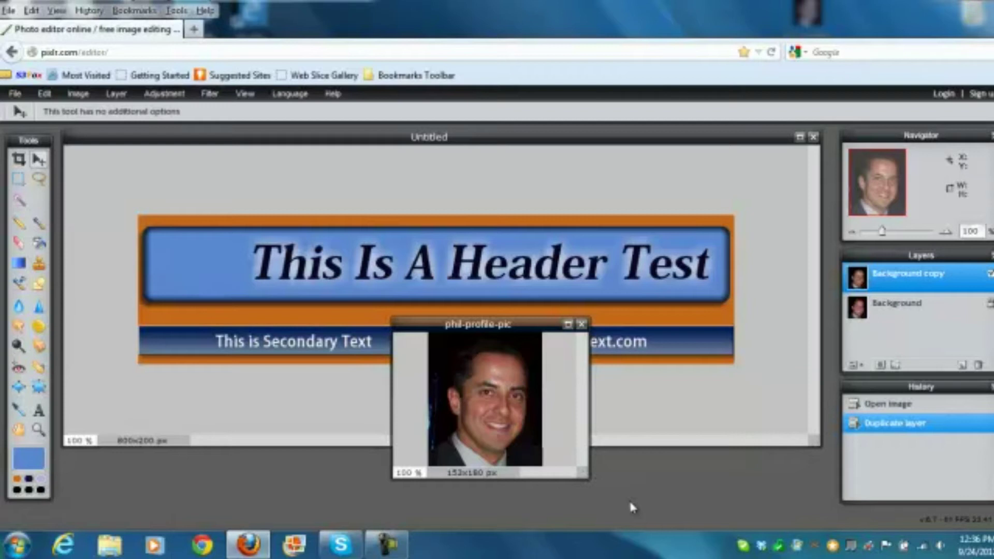
{"action": "left_click_drag", "start_coordinate": [588, 478], "coordinate": [644, 514]}
{"action": "left_click_drag", "start_coordinate": [571, 324], "coordinate": [632, 210]}
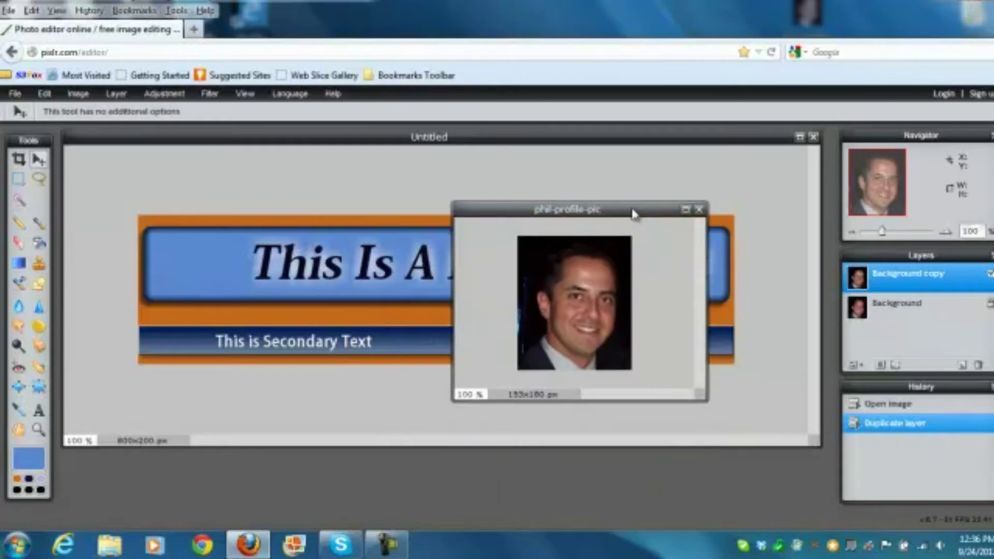
Step: Outline the man's head and shoulders in the profile picture with a closed polygonal lasso selection
{"action": "left_click", "coordinate": [39, 179]}
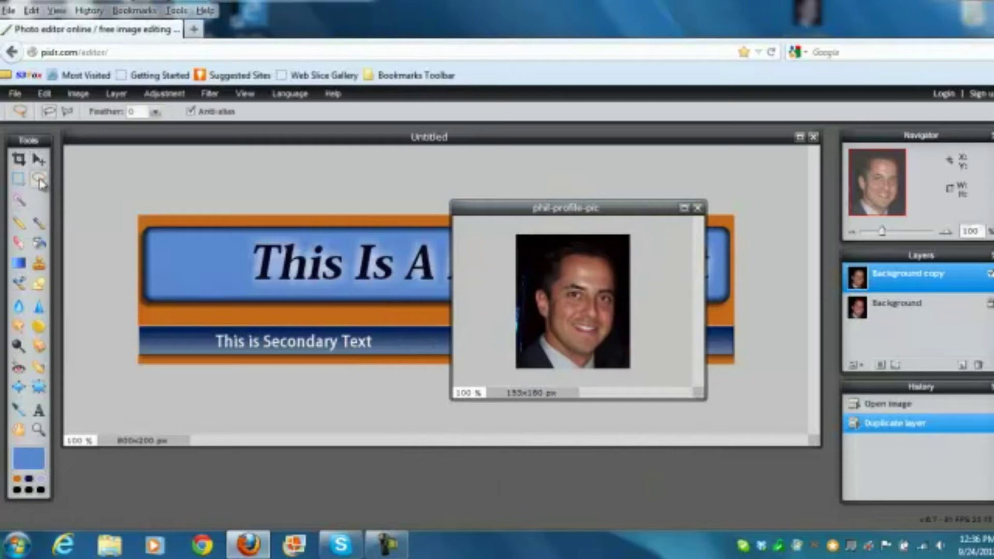
{"action": "left_click", "coordinate": [68, 112]}
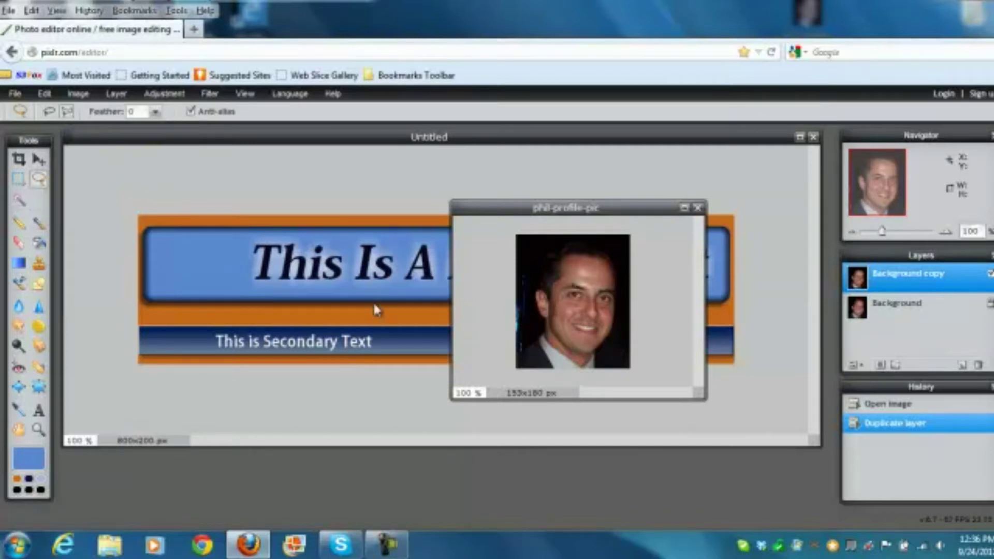
{"action": "left_click", "coordinate": [517, 353]}
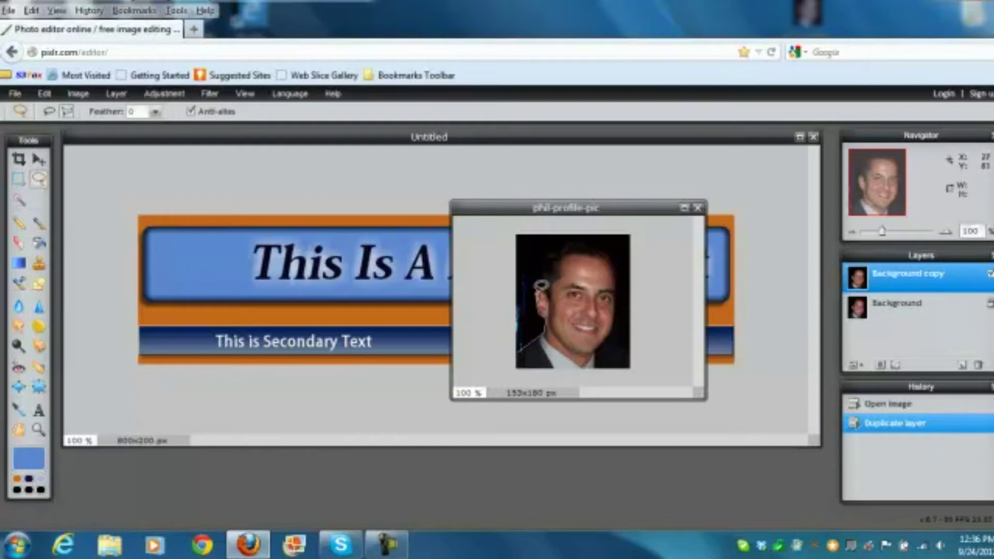
{"action": "left_click", "coordinate": [540, 287]}
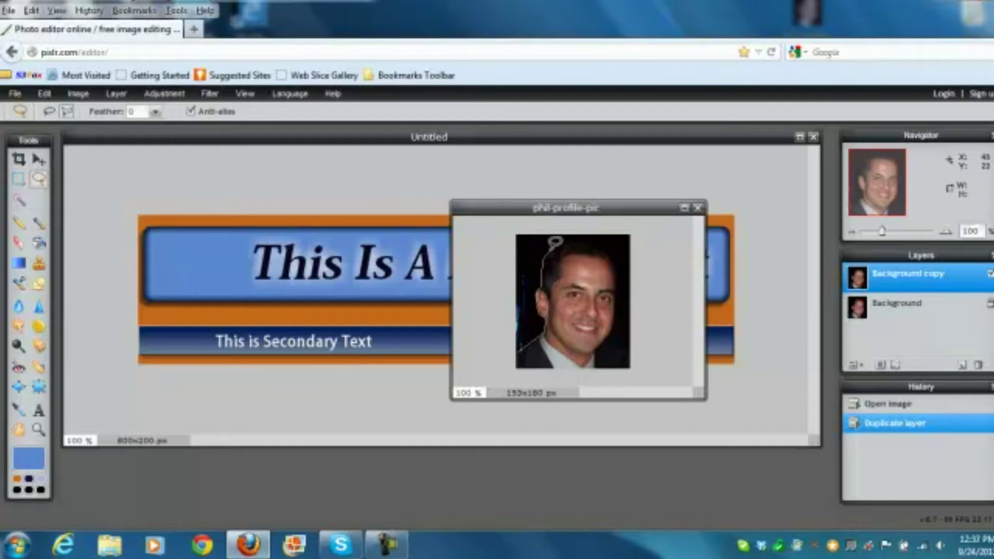
{"action": "mouse_move", "coordinate": [564, 236]}
{"action": "left_mouse_down"}
{"action": "mouse_move", "coordinate": [582, 230]}
{"action": "mouse_move", "coordinate": [616, 246]}
{"action": "mouse_move", "coordinate": [619, 319]}
{"action": "left_mouse_up"}
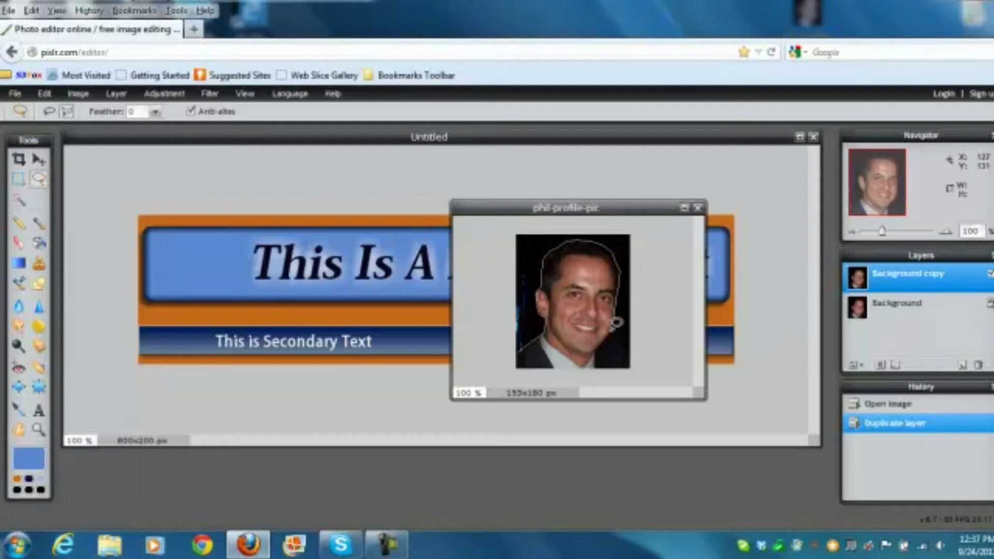
{"action": "left_click_drag", "start_coordinate": [610, 331], "coordinate": [603, 344]}
{"action": "mouse_move", "coordinate": [599, 348]}
{"action": "left_mouse_down"}
{"action": "mouse_move", "coordinate": [634, 367]}
{"action": "mouse_move", "coordinate": [624, 376]}
{"action": "mouse_move", "coordinate": [553, 386]}
{"action": "mouse_move", "coordinate": [510, 379]}
{"action": "mouse_move", "coordinate": [526, 345]}
{"action": "left_mouse_up"}
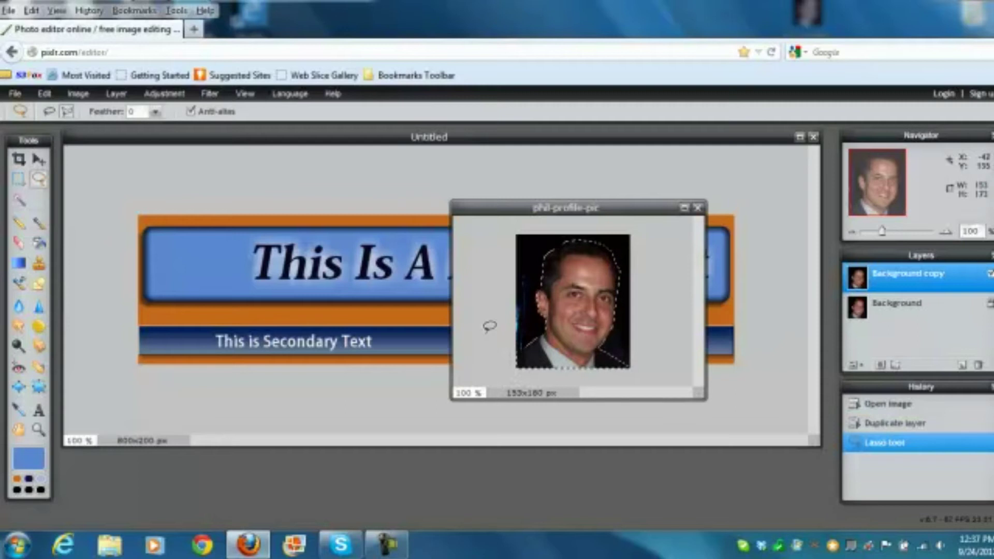
Step: Copy the selected head-and-shoulders cutout from the profile picture and paste it into the banner as a new layer
{"action": "left_click", "coordinate": [38, 159]}
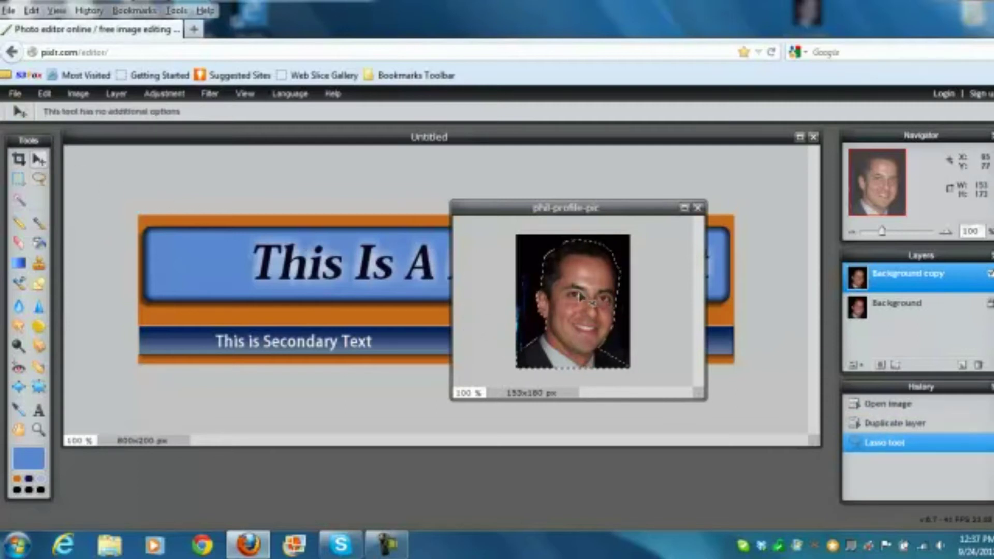
{"action": "left_click_drag", "start_coordinate": [579, 296], "coordinate": [466, 287]}
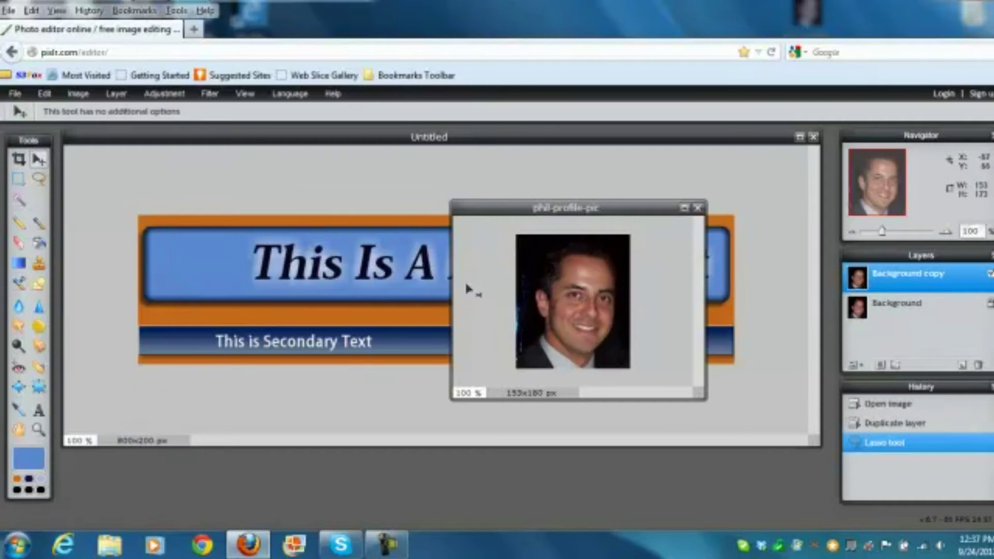
{"action": "left_click", "coordinate": [342, 275]}
{"action": "key", "text": "ctrl+v"}
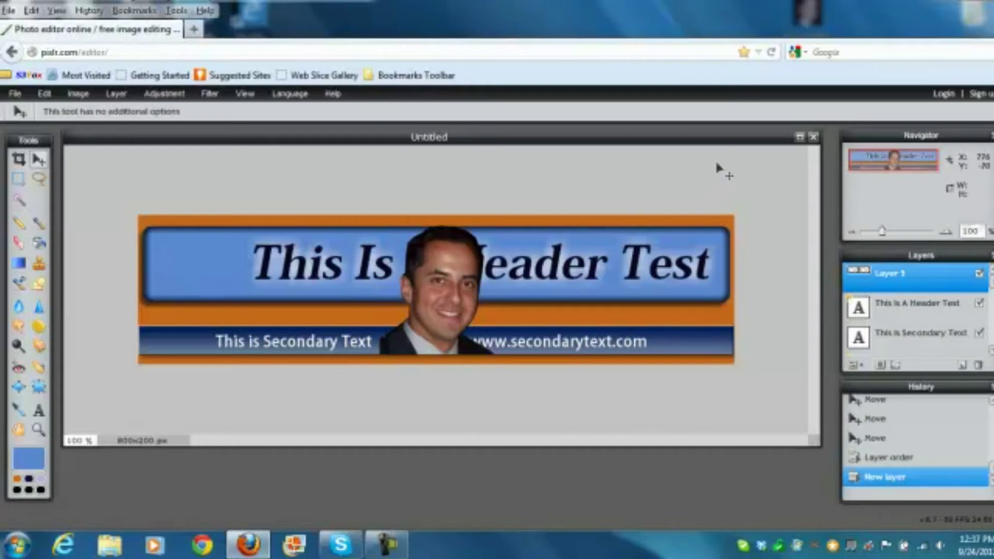
Step: Move the banner window down to uncover the profile picture and shift the selected cutout slightly within that picture
{"action": "left_click_drag", "start_coordinate": [704, 138], "coordinate": [706, 357]}
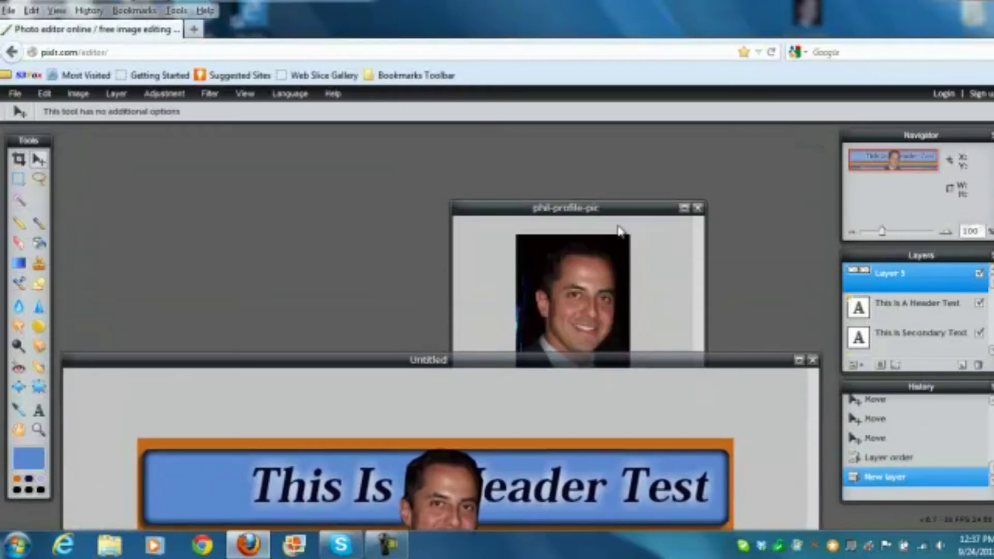
{"action": "left_click", "coordinate": [634, 219]}
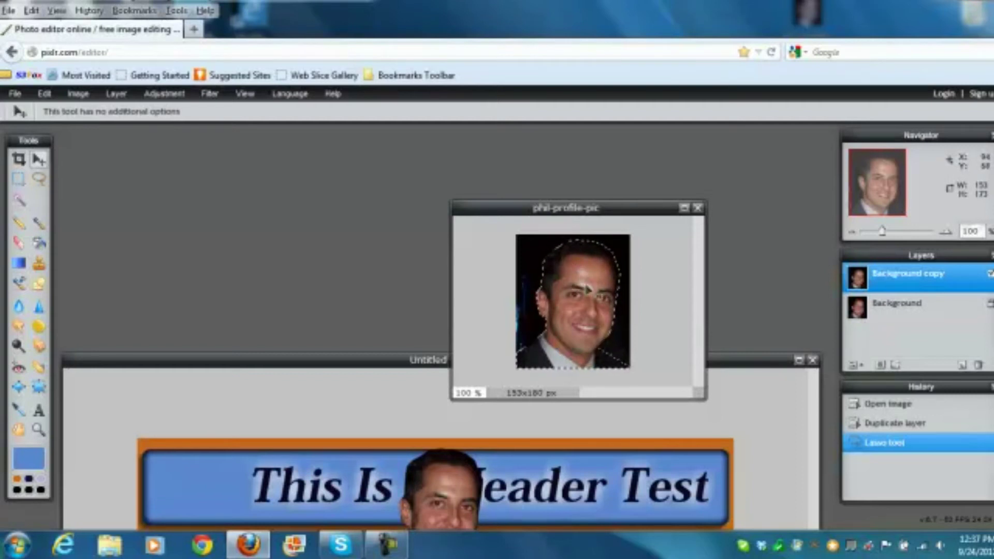
{"action": "mouse_move", "coordinate": [588, 289]}
{"action": "left_mouse_down"}
{"action": "mouse_move", "coordinate": [619, 298]}
{"action": "mouse_move", "coordinate": [596, 298]}
{"action": "left_mouse_up"}
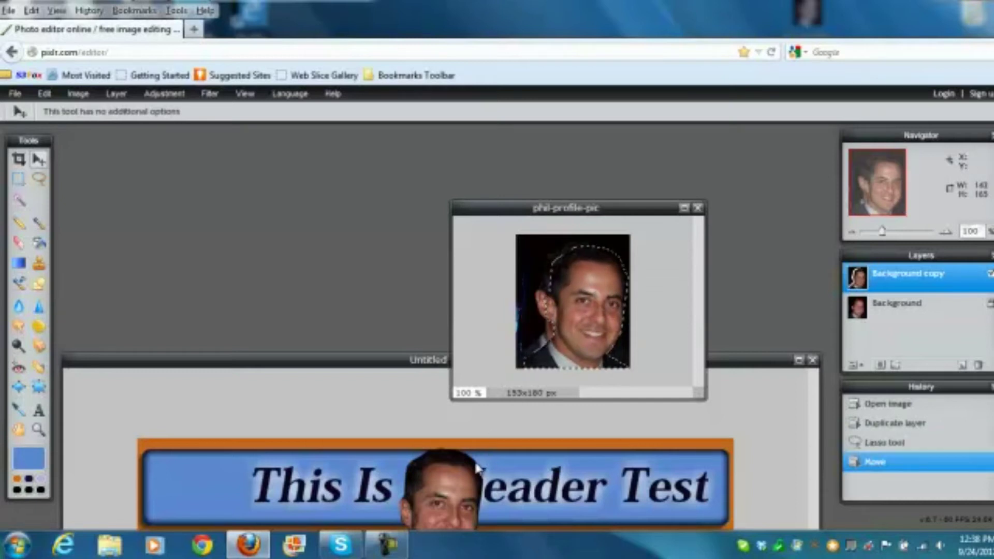
Step: Bring the banner window back up, place the portrait at the left end of the blue panel, and rename its layer "me"
{"action": "left_click_drag", "start_coordinate": [379, 365], "coordinate": [416, 167]}
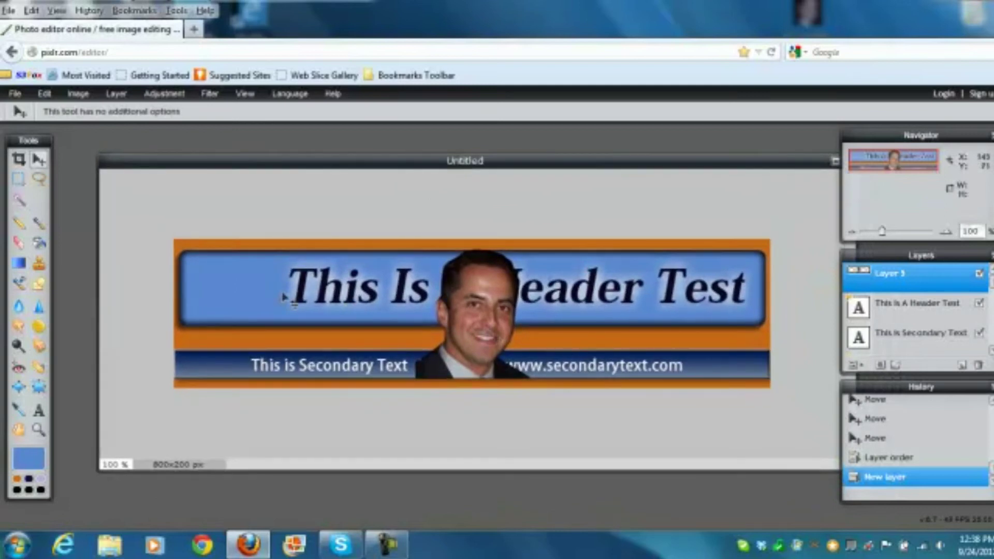
{"action": "left_click_drag", "start_coordinate": [493, 304], "coordinate": [261, 290]}
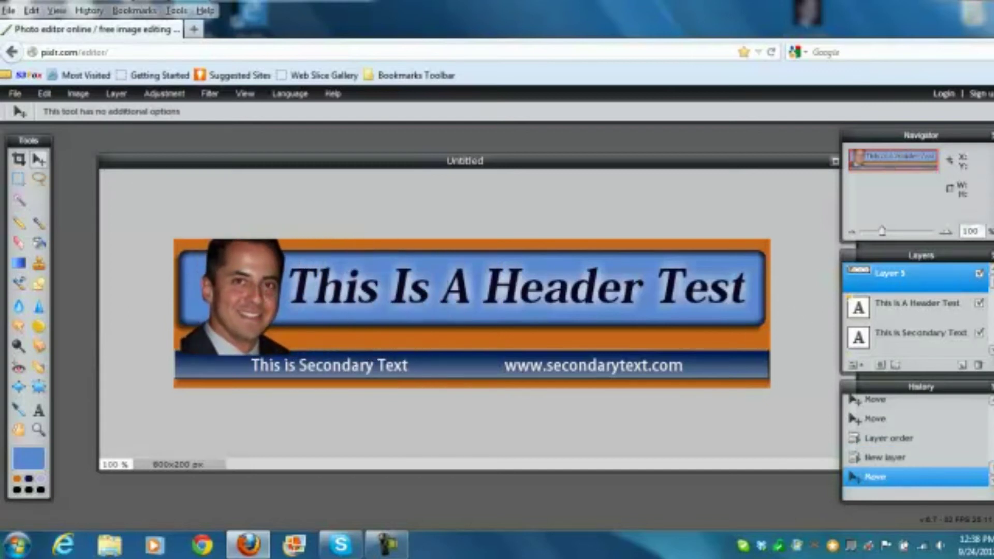
{"action": "double_click", "coordinate": [890, 282]}
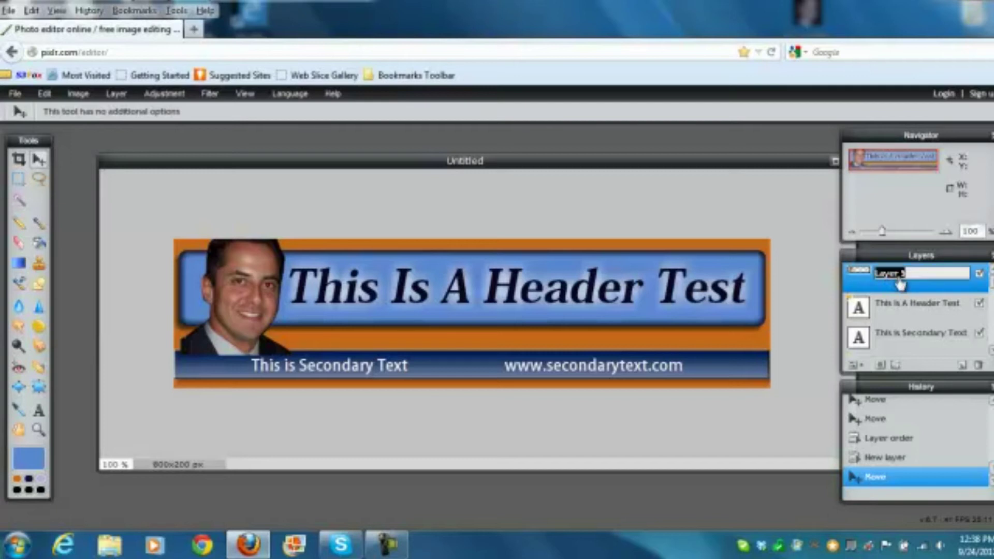
{"action": "key", "text": "BackSpace"}
{"action": "key", "text": "Return"}
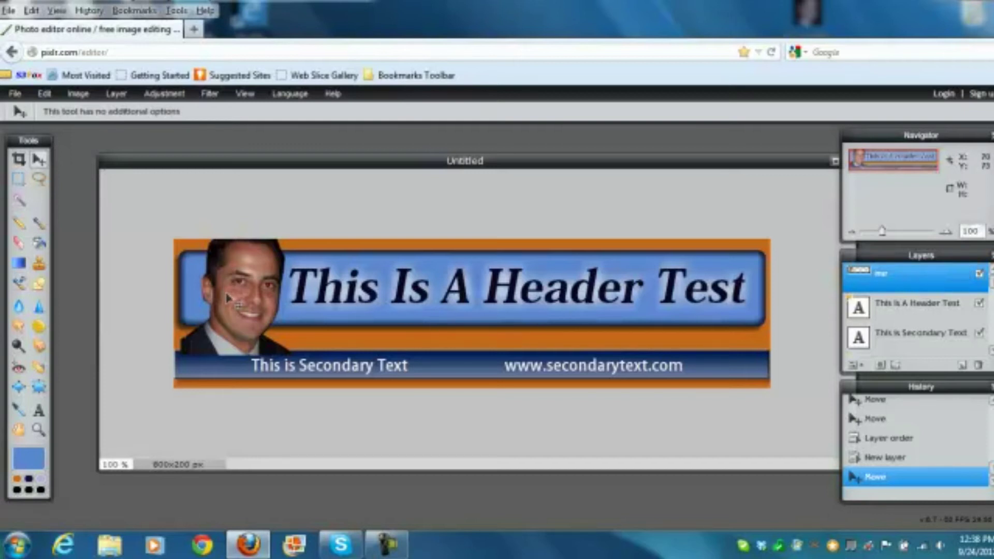
{"action": "mouse_move", "coordinate": [232, 290]}
{"action": "left_mouse_down"}
{"action": "mouse_move", "coordinate": [241, 300]}
{"action": "mouse_move", "coordinate": [248, 292]}
{"action": "left_mouse_up"}
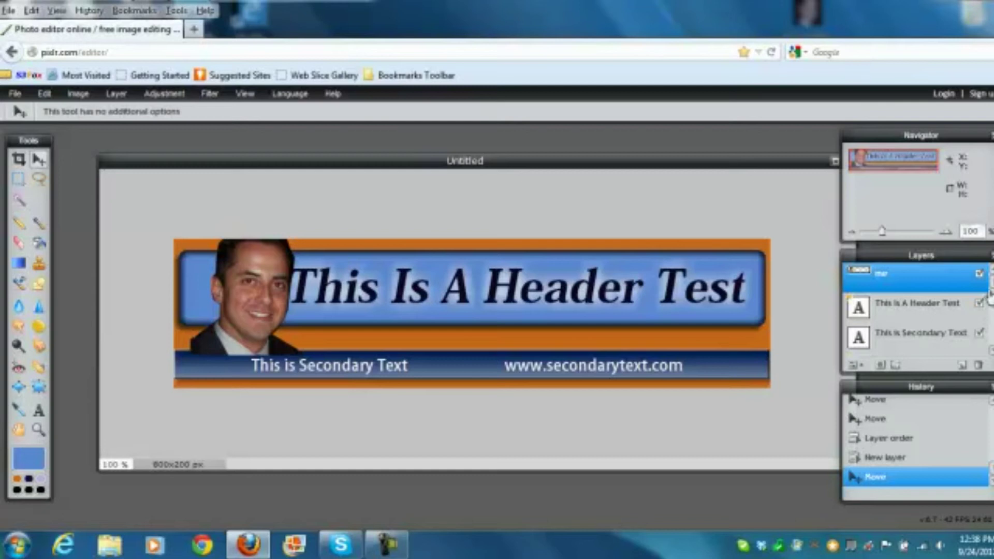
Step: Place the "me" layer directly above the Background, beneath "bar", and shift the portrait left so its shoulders tuck behind the bar
{"action": "left_click_drag", "start_coordinate": [929, 282], "coordinate": [927, 341]}
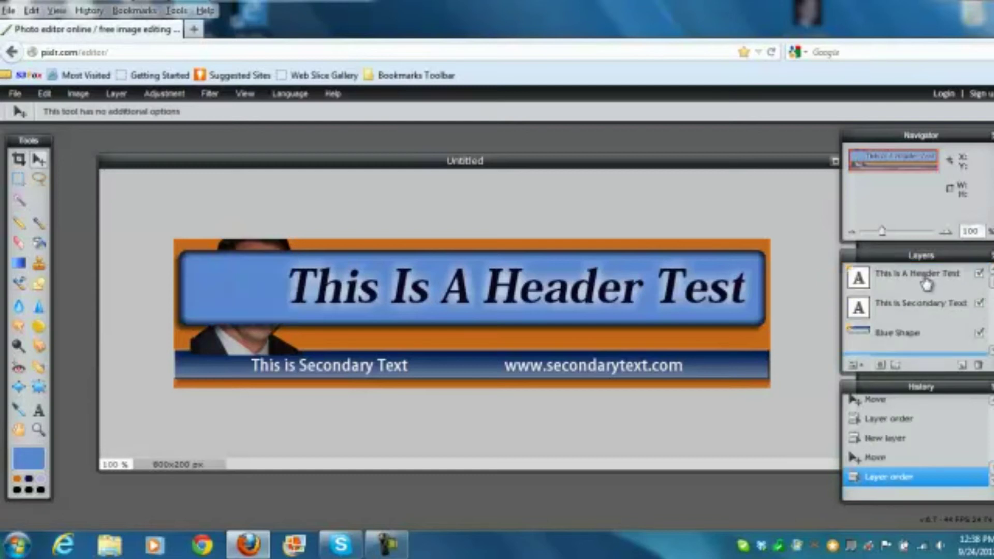
{"action": "scroll", "coordinate": [989, 346], "scroll_direction": "down", "scroll_amount": 3}
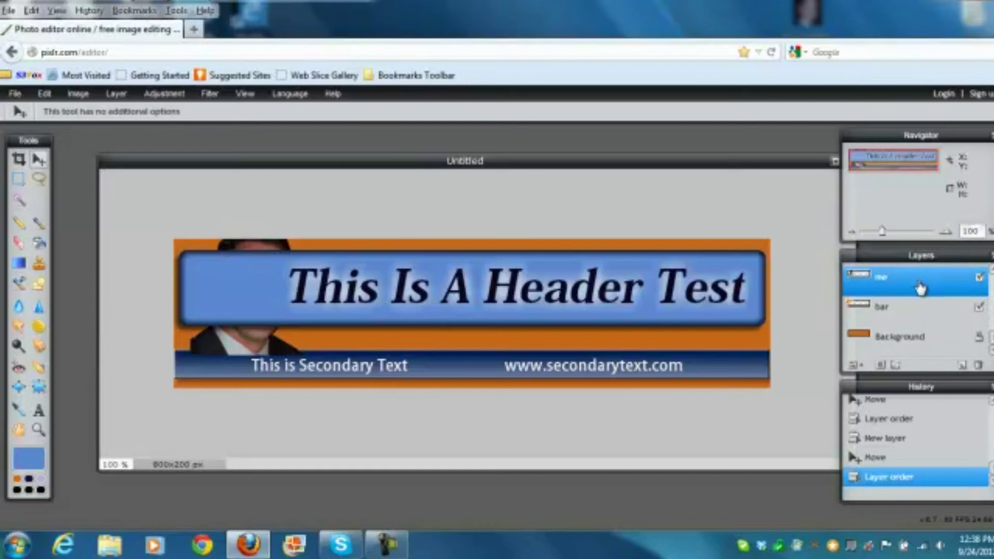
{"action": "left_click_drag", "start_coordinate": [920, 288], "coordinate": [919, 333]}
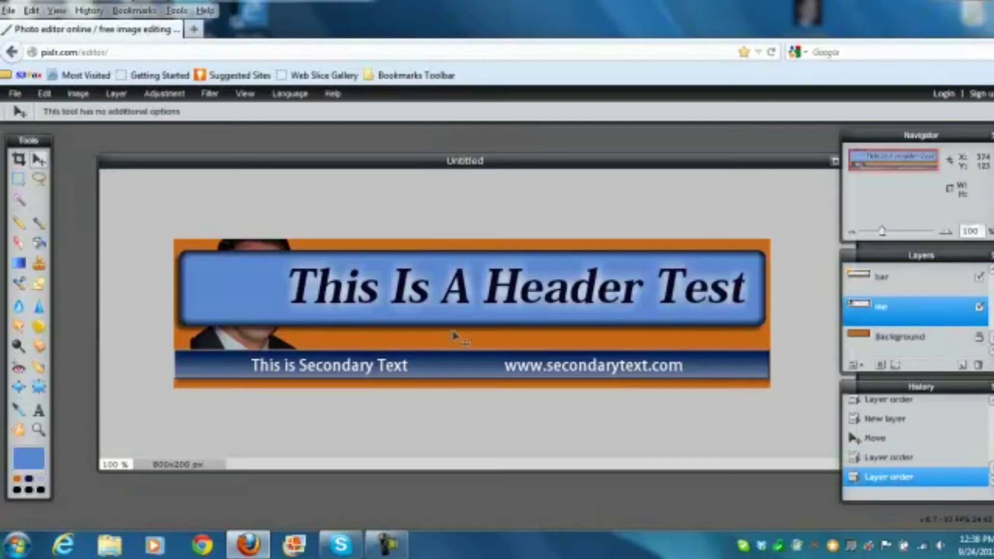
{"action": "left_click_drag", "start_coordinate": [243, 339], "coordinate": [221, 343]}
{"action": "left_click_drag", "start_coordinate": [223, 348], "coordinate": [226, 351]}
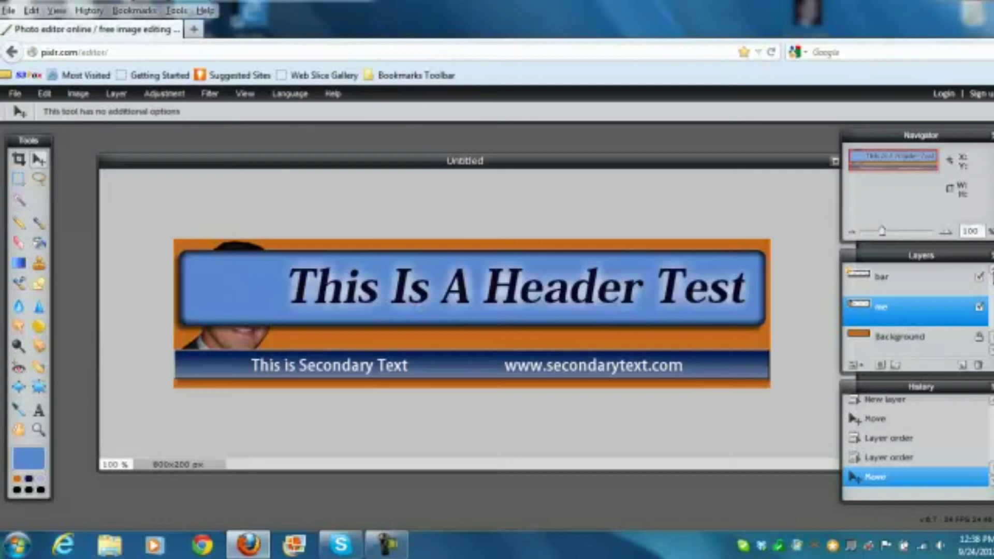
Step: Extend the layer list and place the "Blue Shape" layer below "me", directly above the Background
{"action": "scroll", "coordinate": [933, 334], "scroll_direction": "up", "scroll_amount": 3}
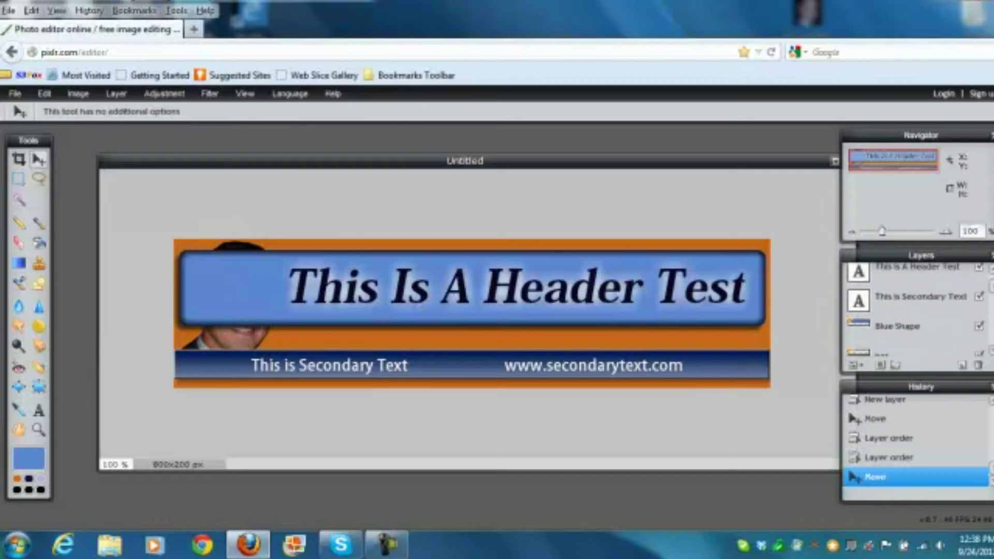
{"action": "left_click", "coordinate": [933, 334]}
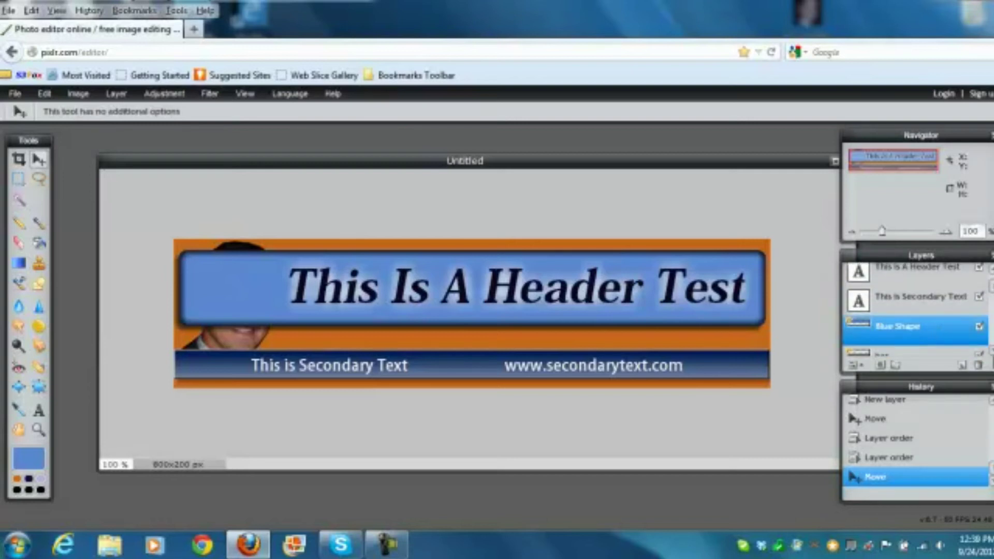
{"action": "left_click_drag", "start_coordinate": [980, 366], "coordinate": [981, 451]}
{"action": "left_click_drag", "start_coordinate": [943, 343], "coordinate": [943, 422]}
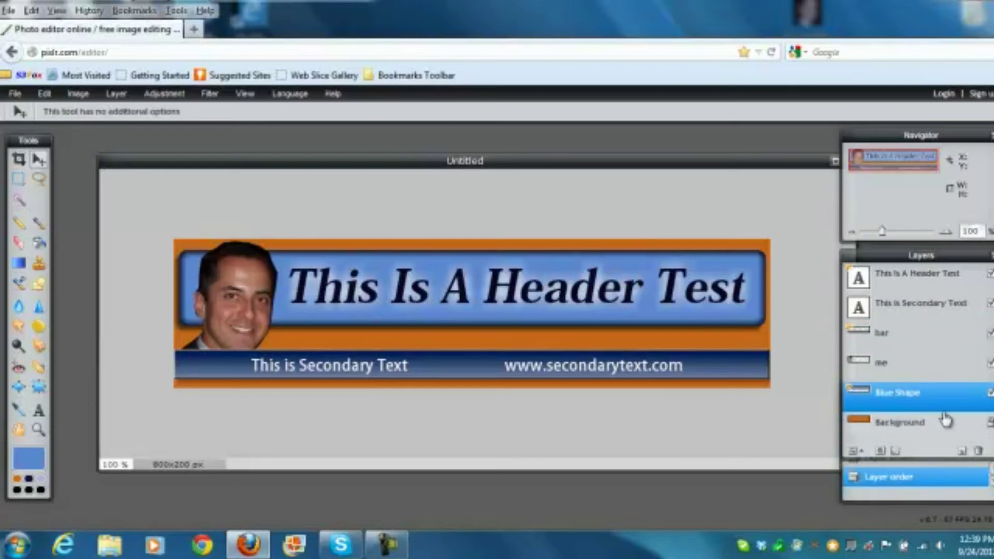
Step: Nudge the portrait on the "me" layer up slightly to the banner's upper edge
{"action": "left_click", "coordinate": [927, 370]}
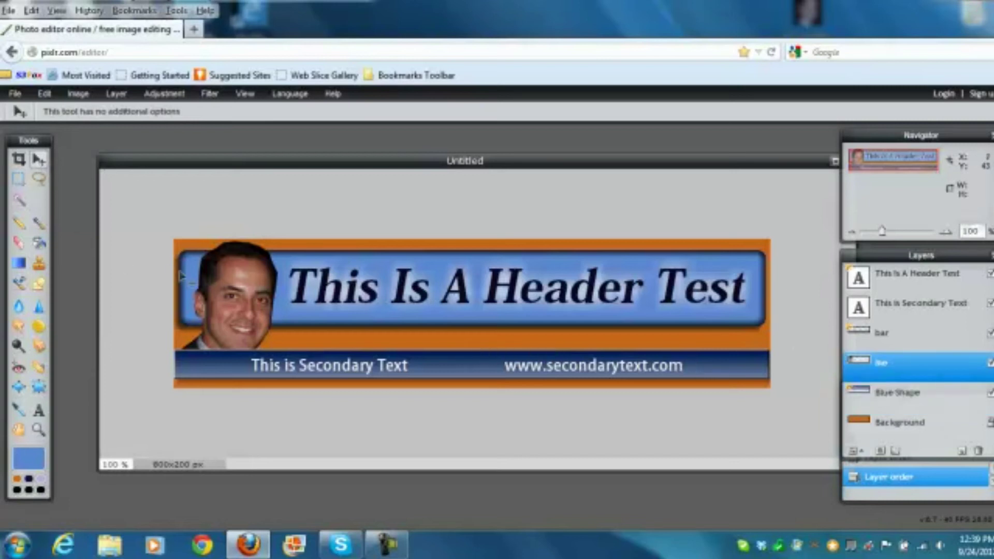
{"action": "key", "text": "Up"}
{"action": "key", "text": "Up"}
{"action": "key", "text": "Up"}
{"action": "key", "text": "Up"}
{"action": "key", "text": "Up"}
{"action": "key", "text": "Up"}
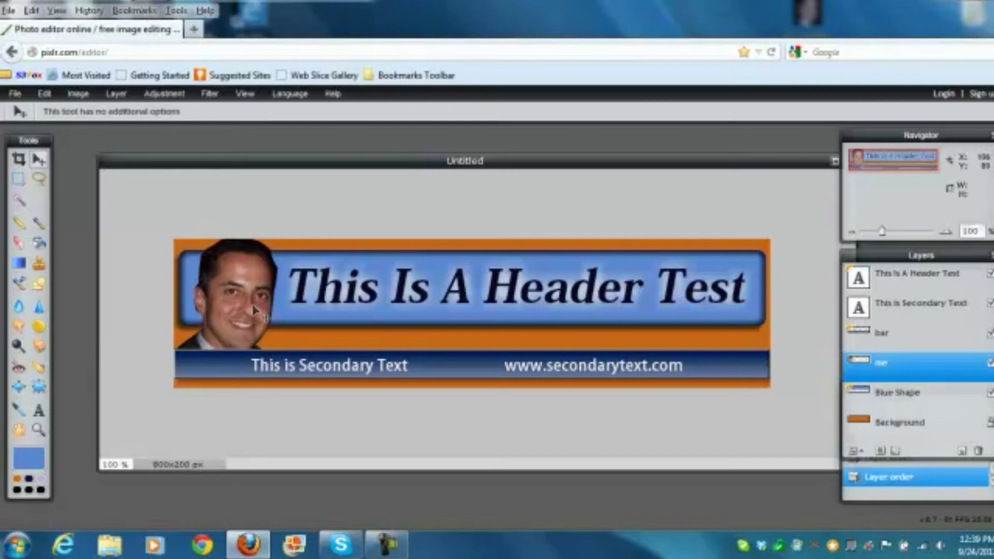
Step: Try to move the portrait farther up on the banner and undo the last recorded change
{"action": "right_click", "coordinate": [235, 302]}
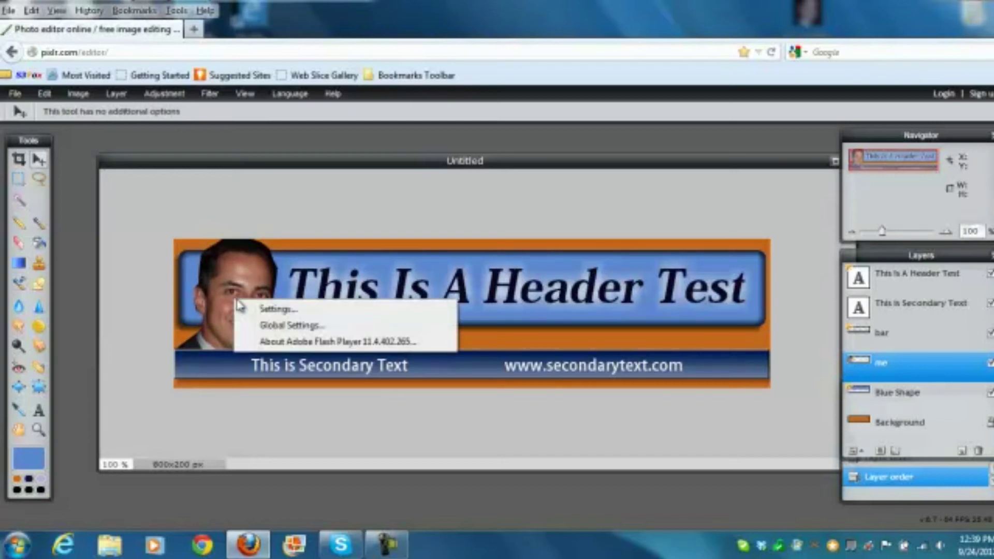
{"action": "left_click_drag", "start_coordinate": [235, 393], "coordinate": [204, 304]}
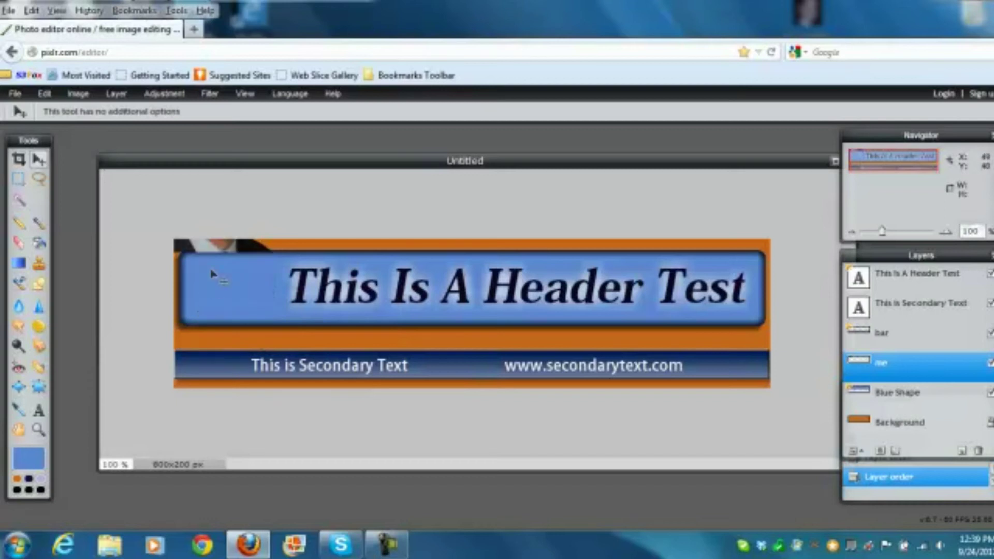
{"action": "key", "text": "ctrl+z"}
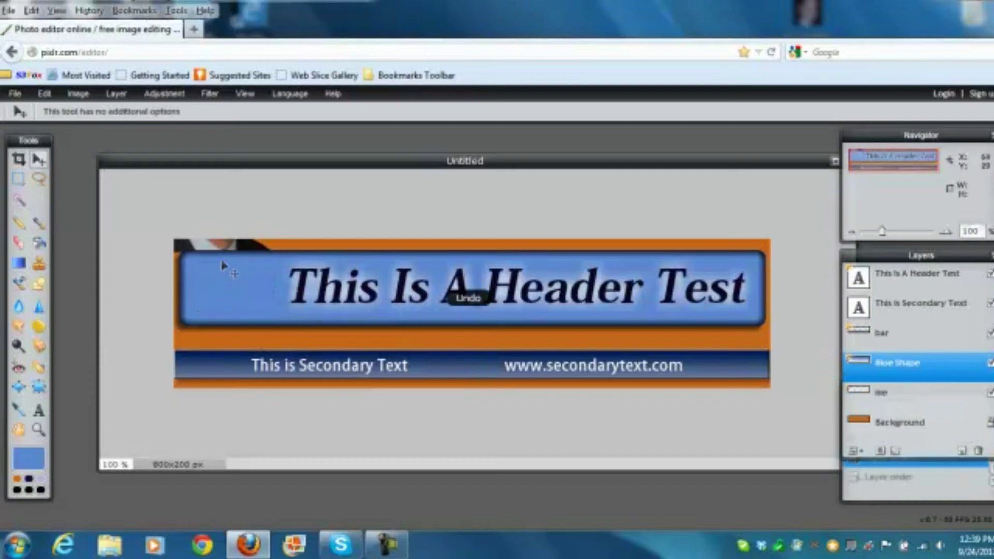
Step: Nudge the blue panel slightly up and right, and move the "me" portrait down until its shoulders meet the lower blue bar
{"action": "mouse_move", "coordinate": [224, 250]}
{"action": "left_mouse_down"}
{"action": "mouse_move", "coordinate": [230, 269]}
{"action": "mouse_move", "coordinate": [236, 254]}
{"action": "left_mouse_up"}
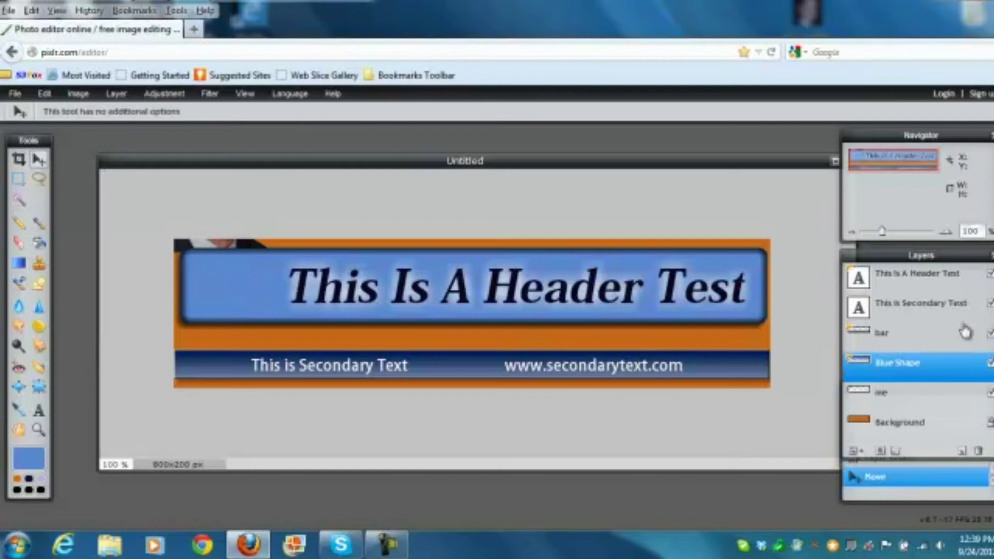
{"action": "left_click", "coordinate": [901, 400]}
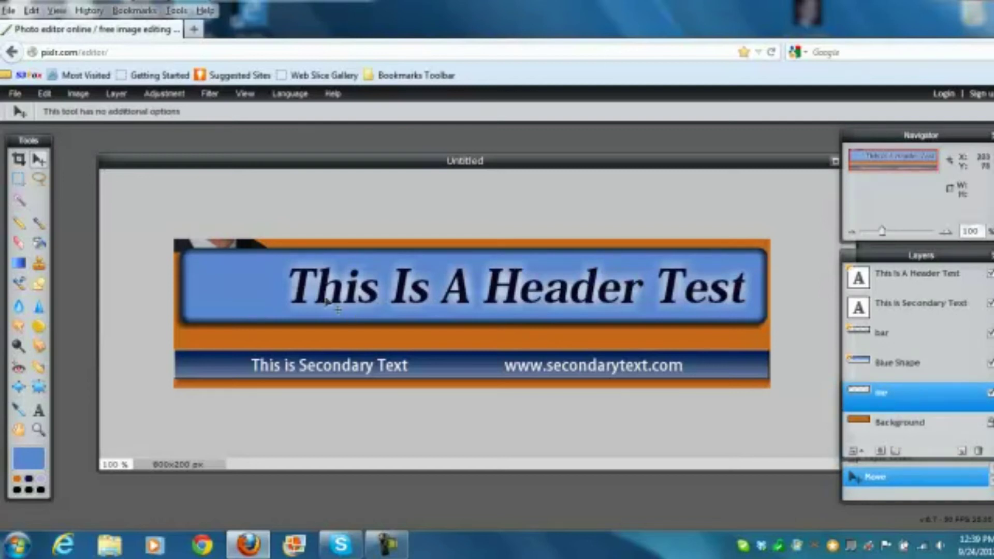
{"action": "left_click_drag", "start_coordinate": [206, 248], "coordinate": [222, 352]}
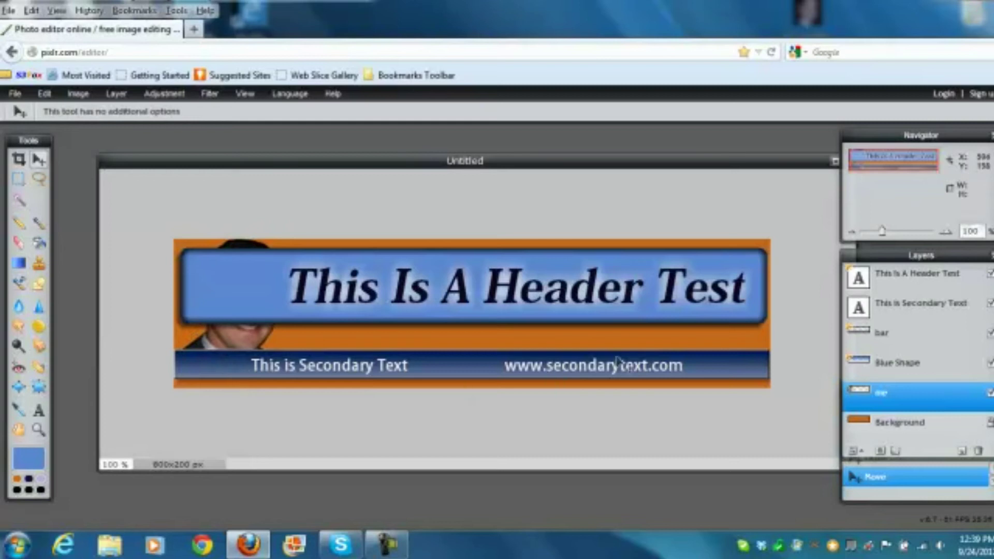
Step: Place the "Blue Shape" layer below "me", directly above the Background, so the portrait sits in front of the panel
{"action": "left_click", "coordinate": [954, 374]}
{"action": "left_click_drag", "start_coordinate": [954, 371], "coordinate": [955, 415]}
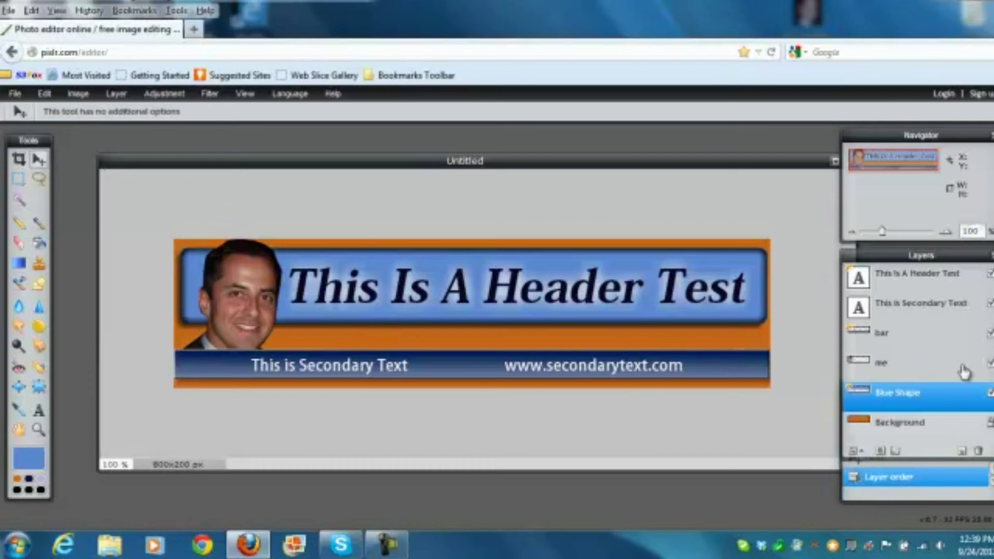
Step: Scale the portrait on the "me" layer down slightly with Free transform and shift it to the banner's left edge, shoulders touching the bar
{"action": "left_click", "coordinate": [924, 368]}
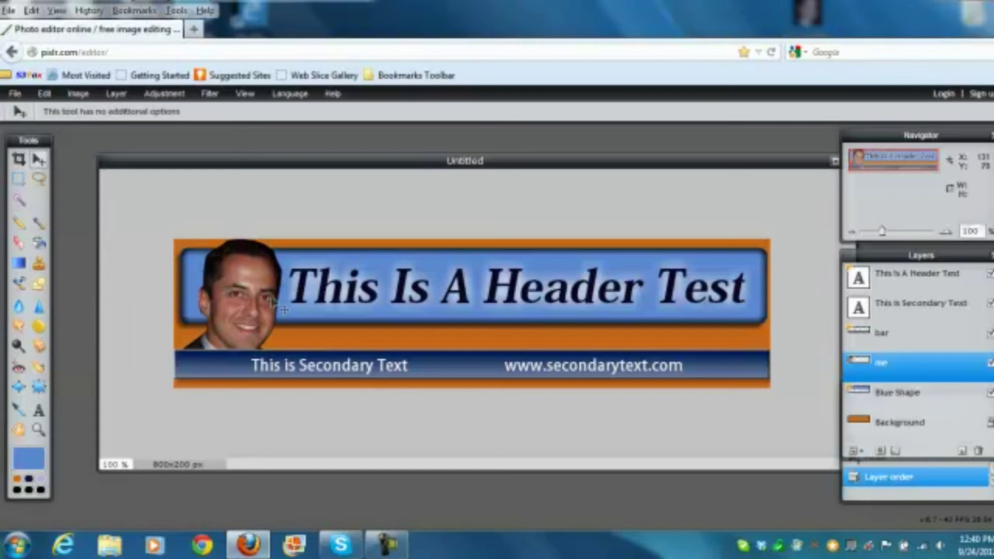
{"action": "left_click", "coordinate": [78, 94]}
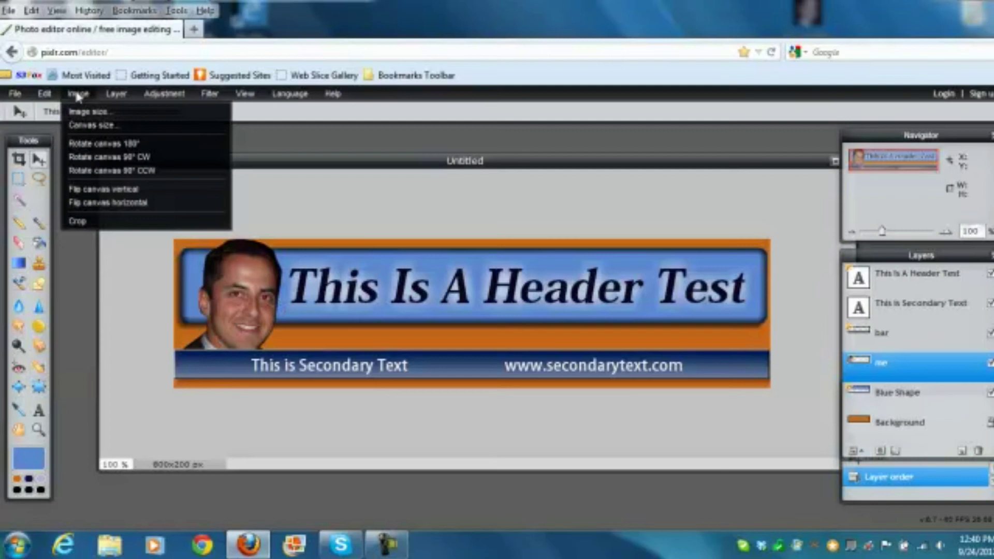
{"action": "mouse_move", "coordinate": [107, 97]}
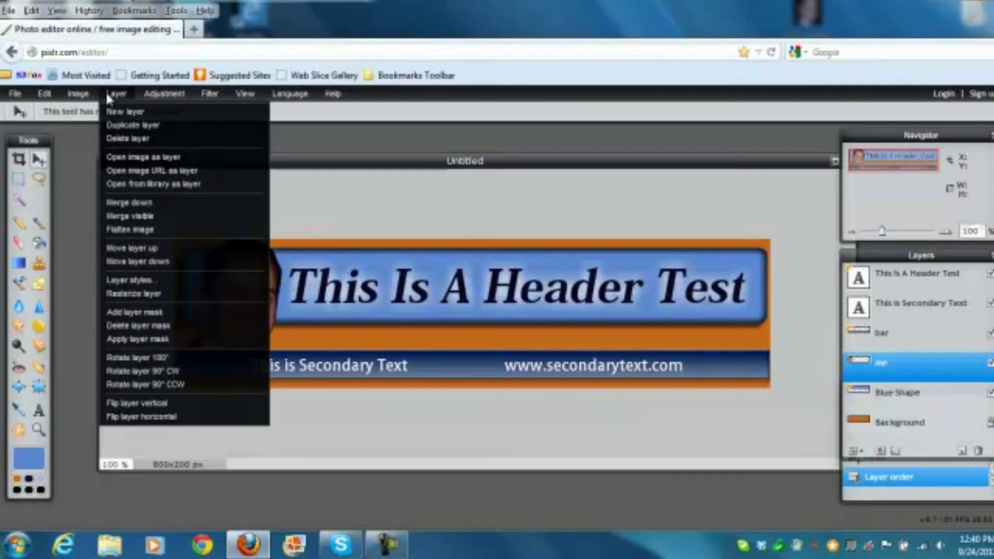
{"action": "mouse_move", "coordinate": [49, 97]}
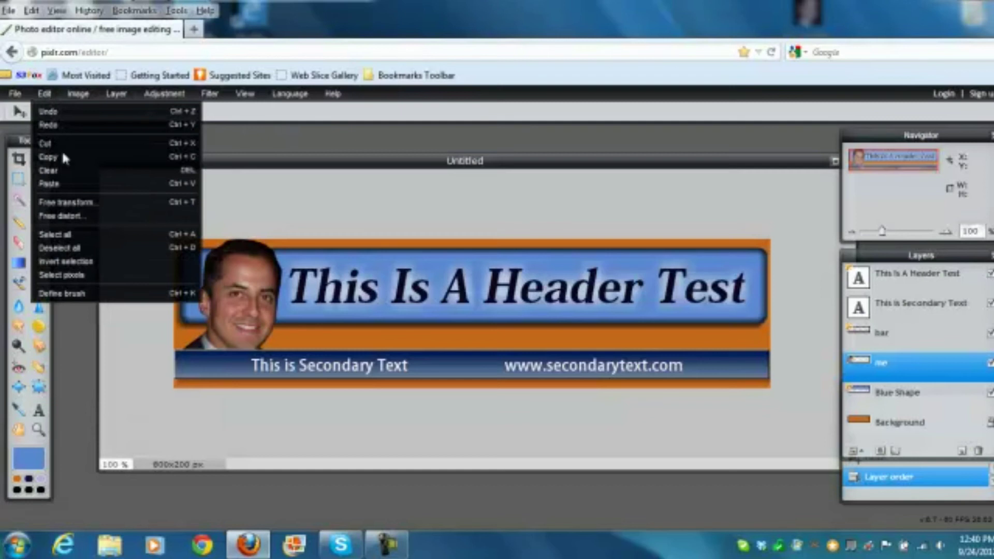
{"action": "left_click", "coordinate": [59, 205]}
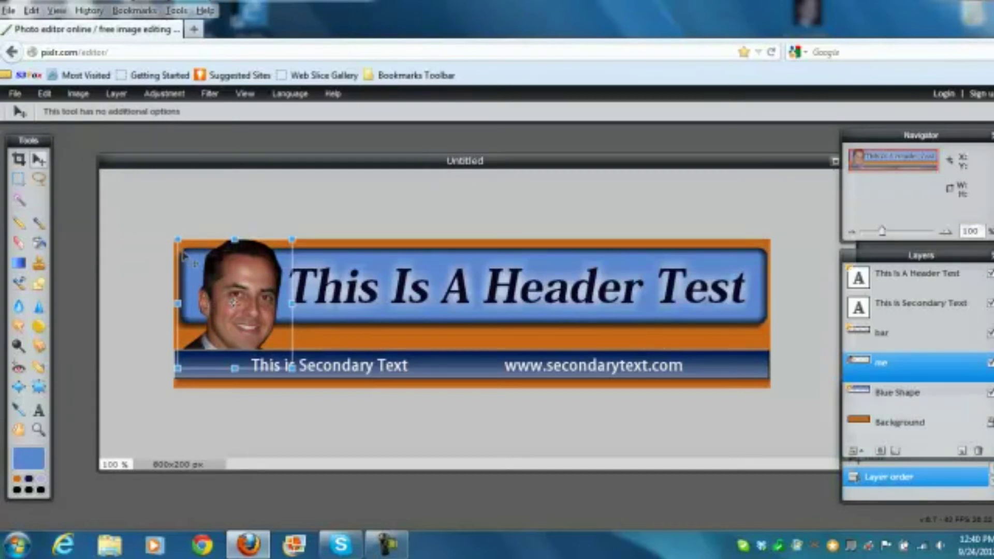
{"action": "left_click_drag", "start_coordinate": [177, 238], "coordinate": [189, 253]}
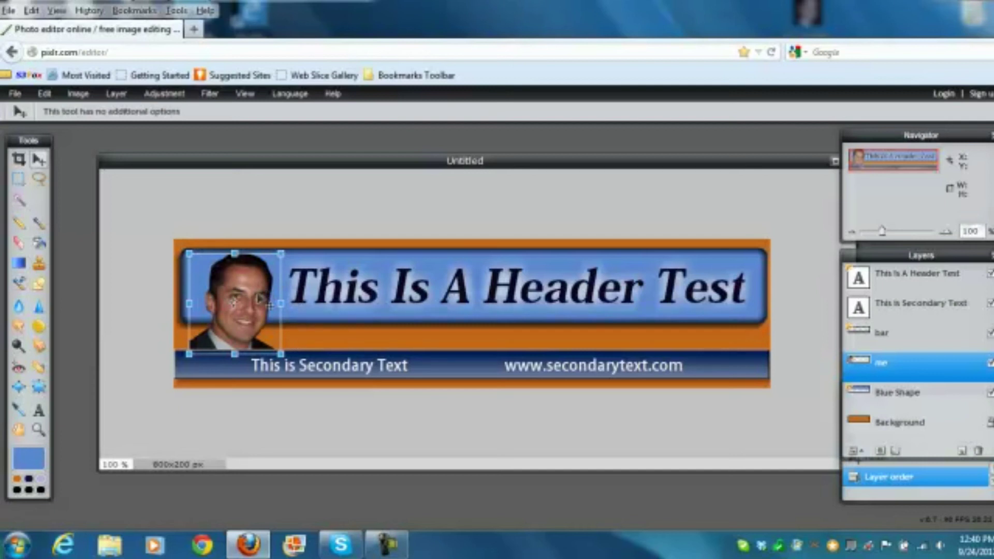
{"action": "mouse_move", "coordinate": [191, 254]}
{"action": "left_mouse_down"}
{"action": "mouse_move", "coordinate": [200, 262]}
{"action": "mouse_move", "coordinate": [187, 240]}
{"action": "mouse_move", "coordinate": [193, 254]}
{"action": "mouse_move", "coordinate": [288, 247]}
{"action": "mouse_move", "coordinate": [266, 259]}
{"action": "mouse_move", "coordinate": [291, 269]}
{"action": "mouse_move", "coordinate": [206, 256]}
{"action": "mouse_move", "coordinate": [199, 224]}
{"action": "mouse_move", "coordinate": [184, 226]}
{"action": "mouse_move", "coordinate": [191, 252]}
{"action": "left_mouse_up"}
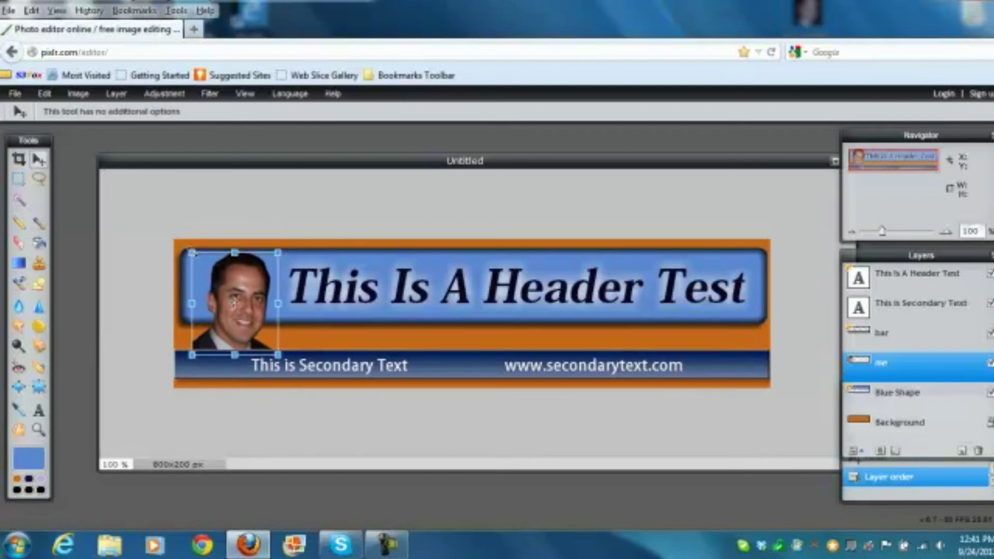
{"action": "left_click", "coordinate": [307, 260]}
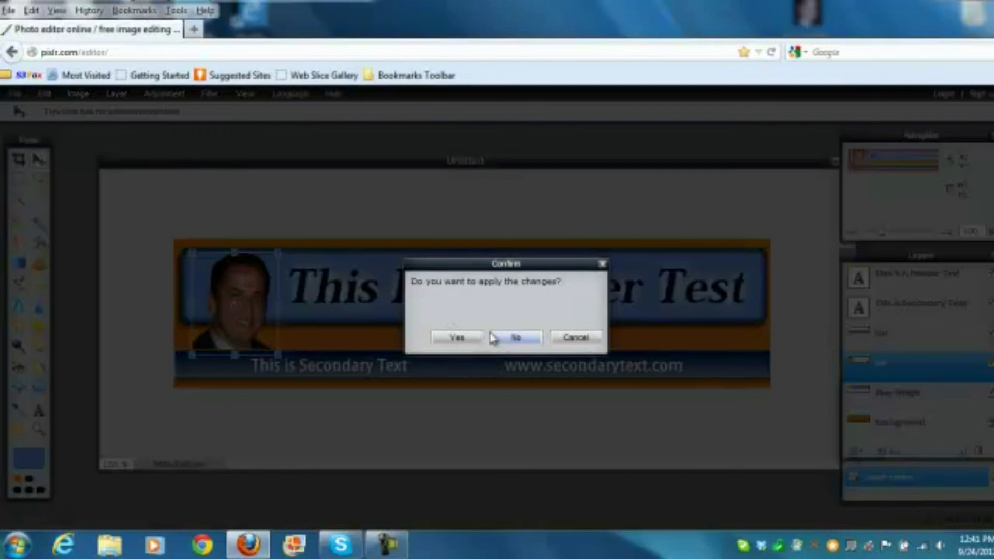
{"action": "left_click", "coordinate": [457, 338]}
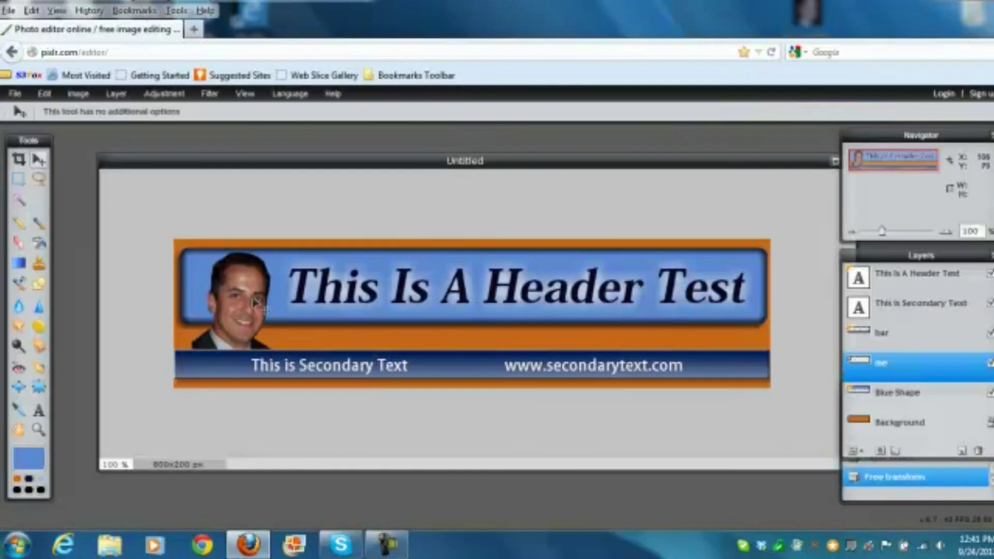
{"action": "mouse_move", "coordinate": [242, 291]}
{"action": "left_mouse_down"}
{"action": "mouse_move", "coordinate": [236, 299]}
{"action": "mouse_move", "coordinate": [235, 286]}
{"action": "mouse_move", "coordinate": [225, 288]}
{"action": "left_mouse_up"}
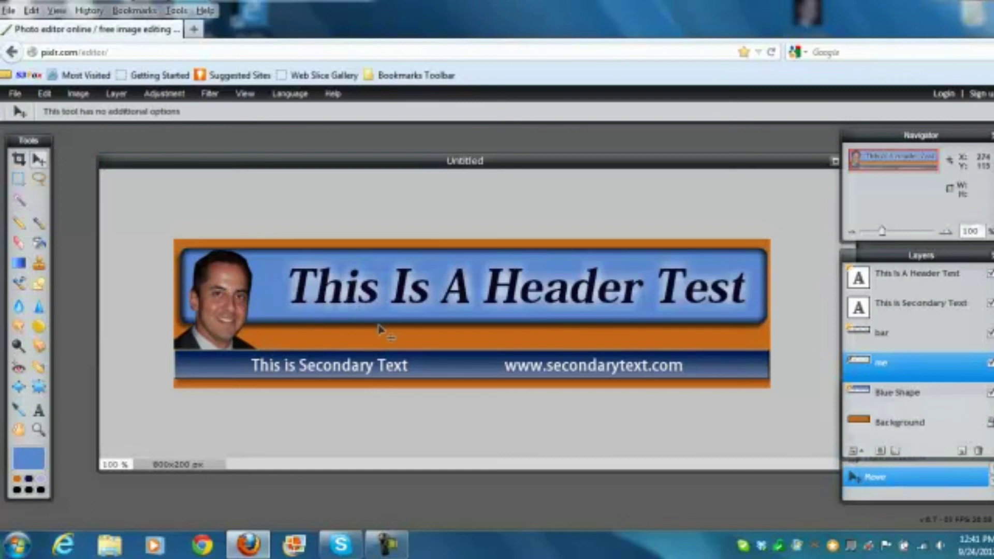
Step: Shift the "This Is A Header Test" text slightly left and up to center it in the panel space beside the portrait
{"action": "left_click", "coordinate": [915, 284]}
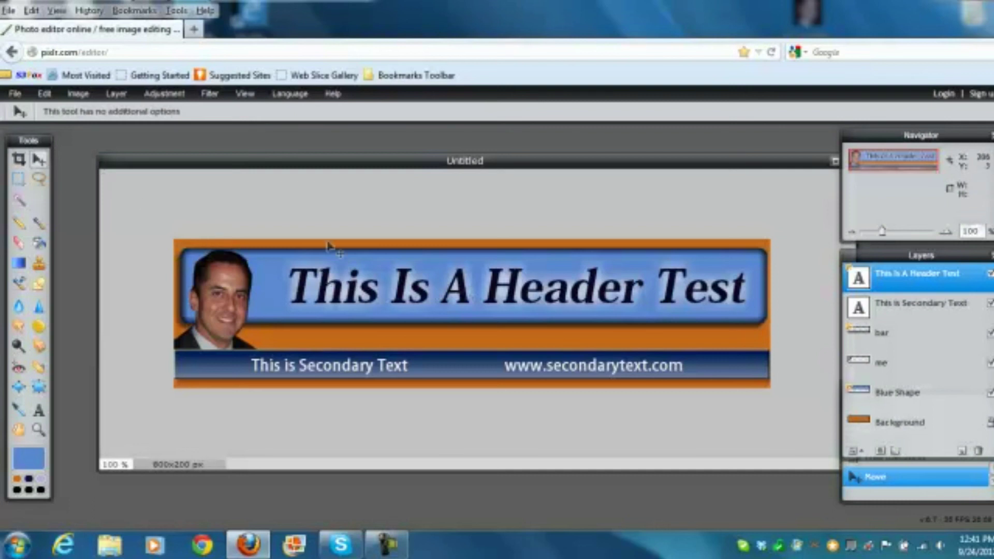
{"action": "left_click_drag", "start_coordinate": [573, 292], "coordinate": [565, 301]}
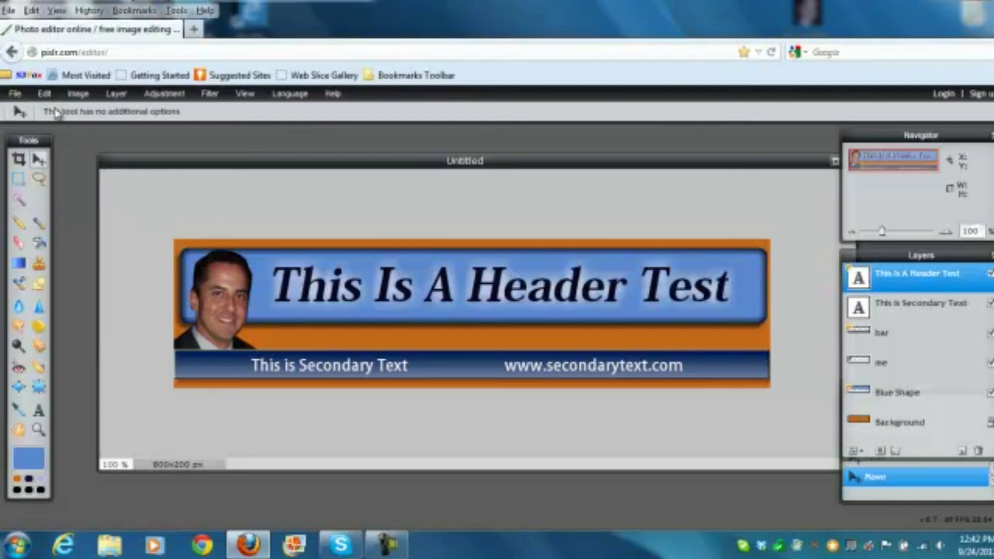
{"action": "left_click", "coordinate": [45, 93]}
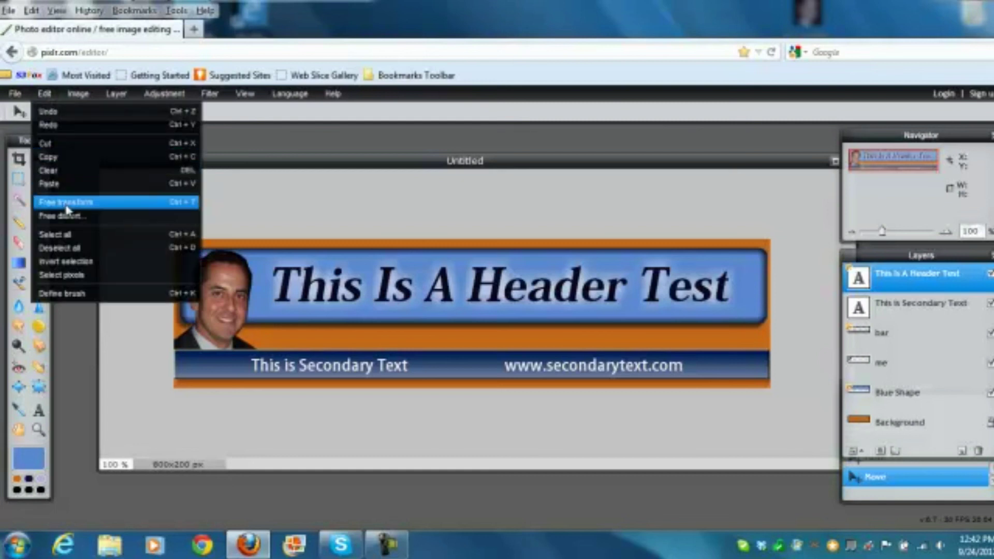
{"action": "left_click", "coordinate": [265, 165]}
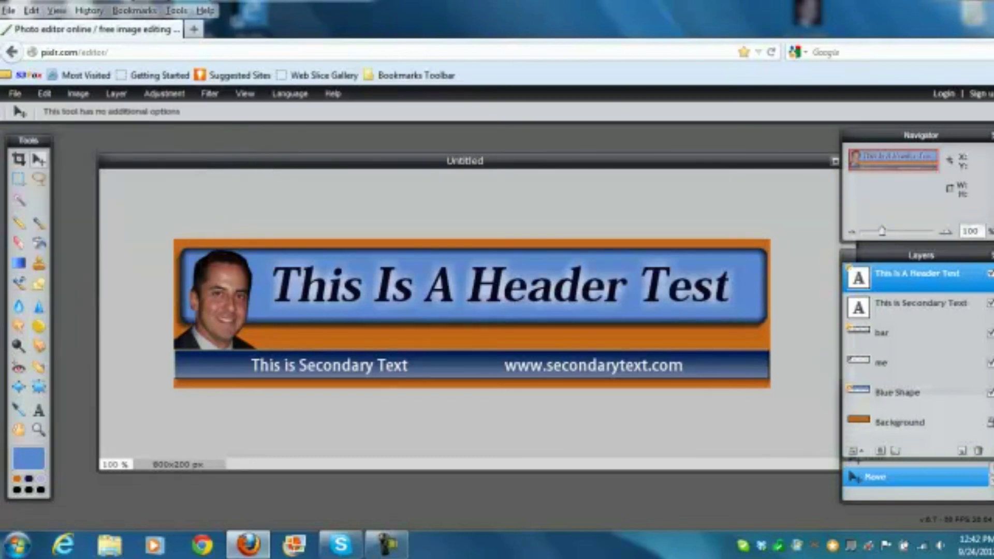